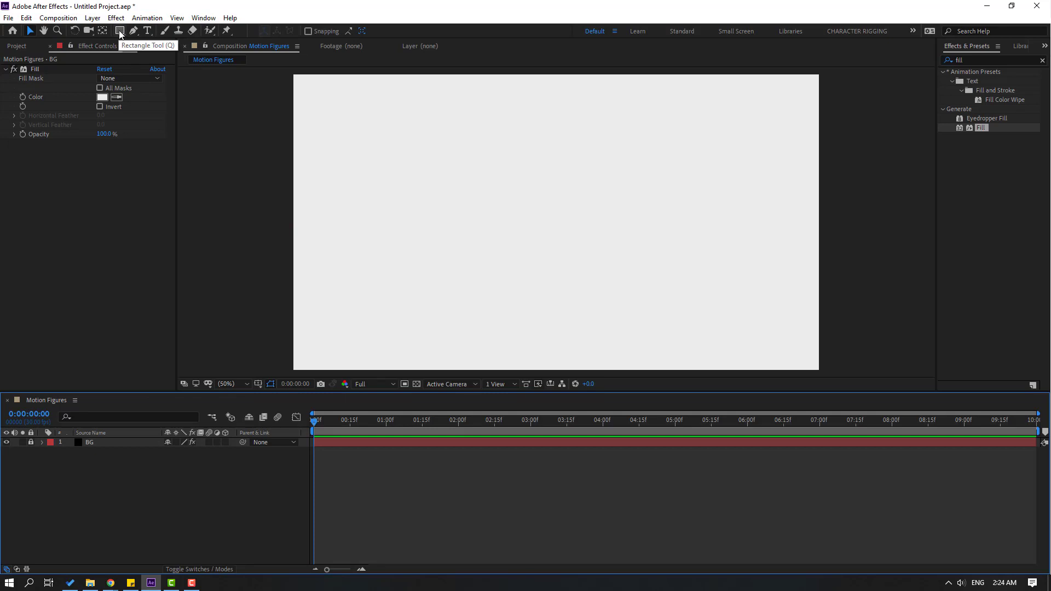
# Draw a long, thin rounded rectangle about 1442 by 74 px across the lower part of the composition.
pyautogui.click(120, 31)
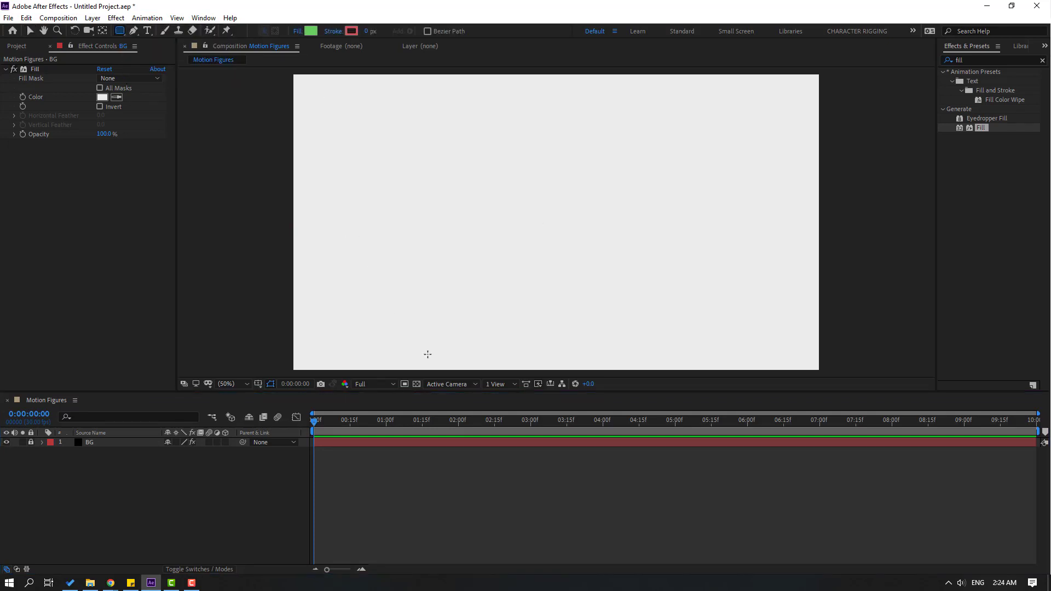
pyautogui.moveTo(354, 303); pyautogui.dragTo(750, 323)
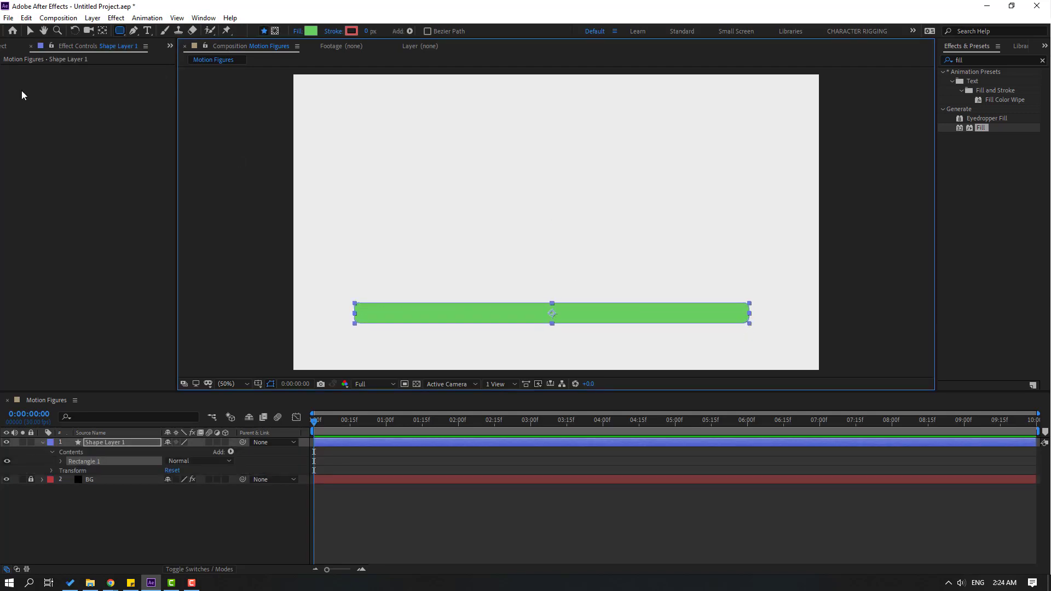
pyautogui.click(27, 30)
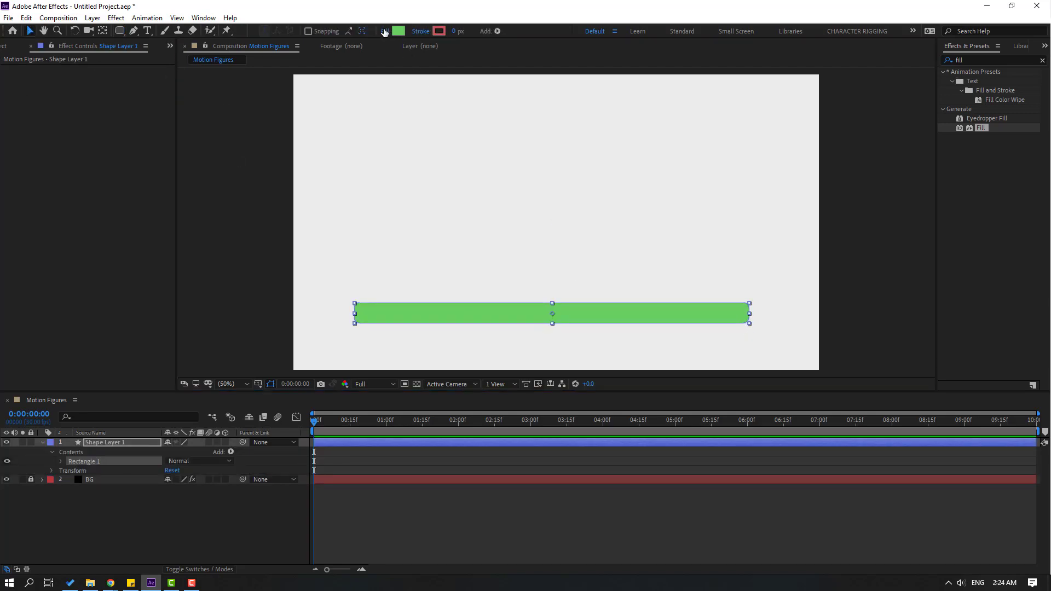
# Remove the bar's fill and give it a 10 px near-black stroke in colour 201D1D.
pyautogui.click(386, 31)
pyautogui.click(371, 254)
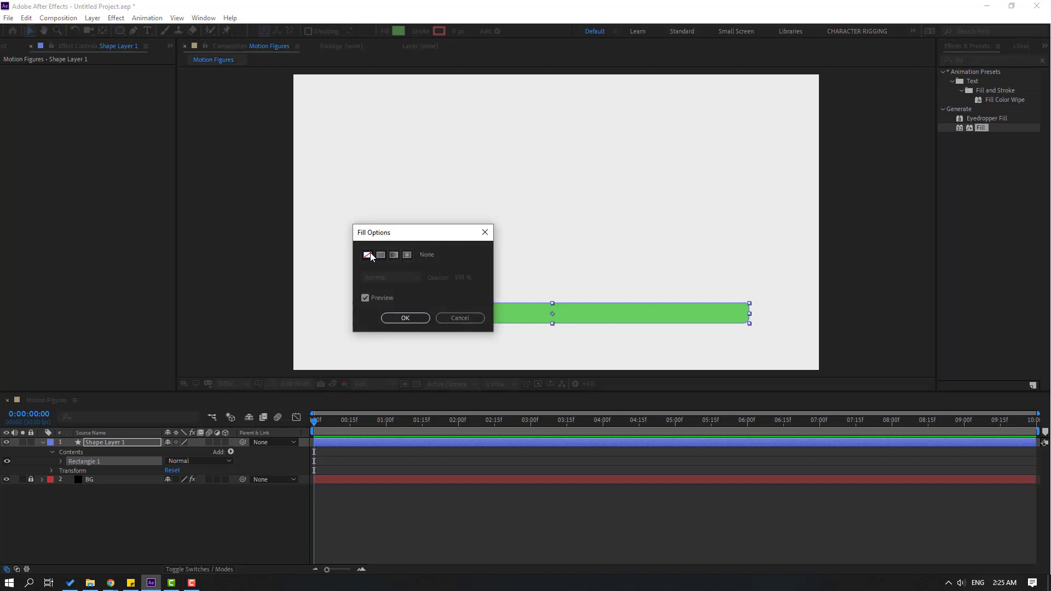
pyautogui.click(406, 320)
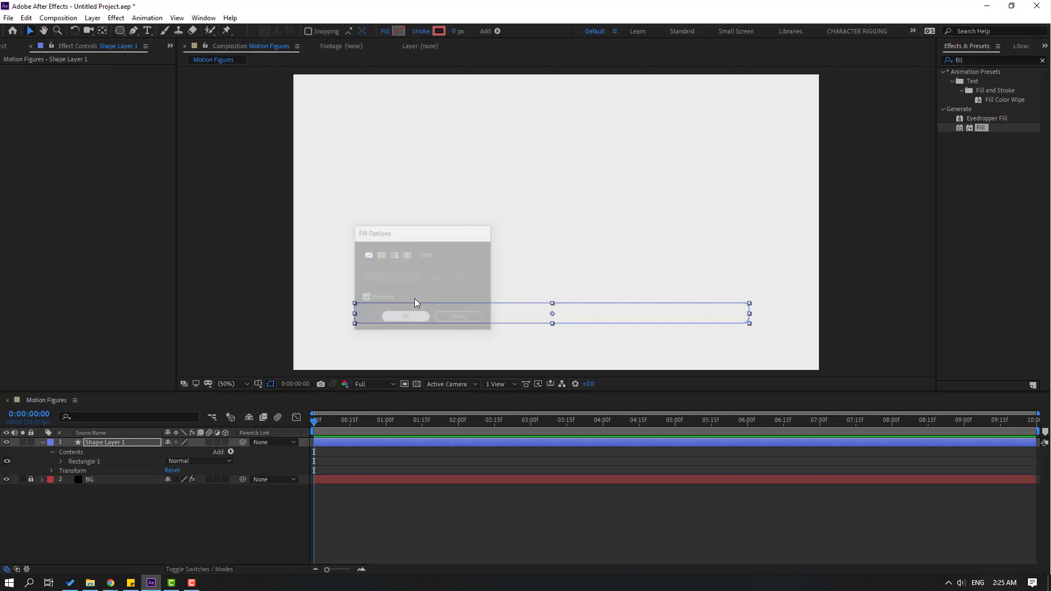
pyautogui.click(439, 30)
pyautogui.click(629, 466)
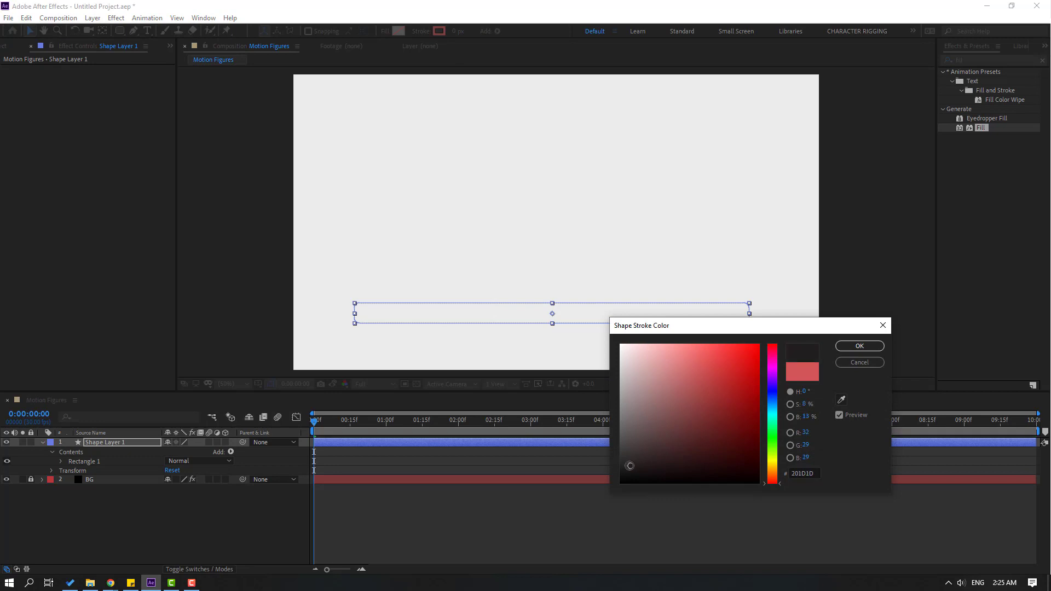
pyautogui.click(857, 346)
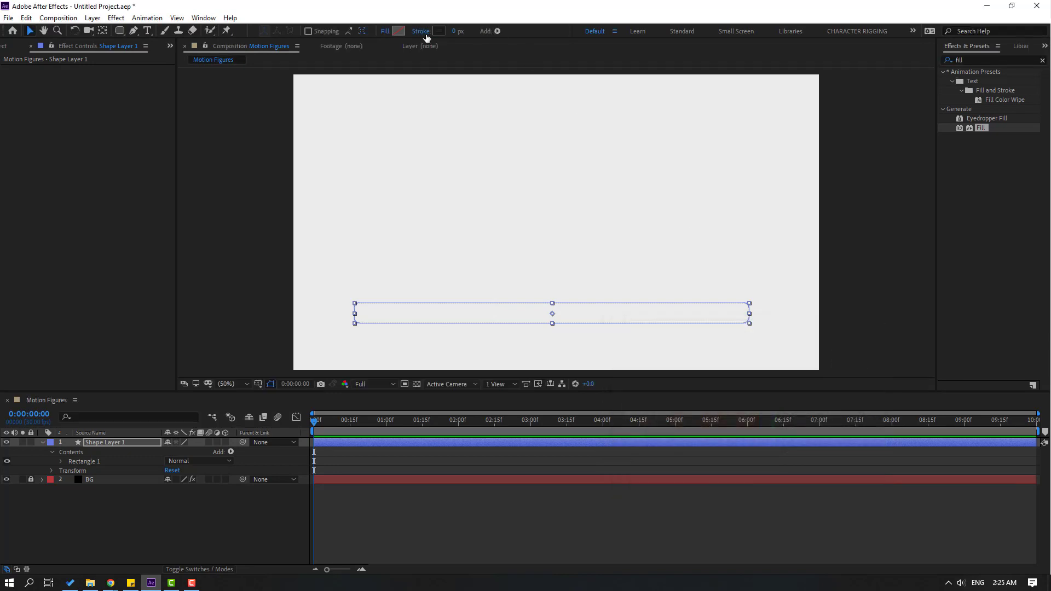
pyautogui.moveTo(458, 32); pyautogui.dragTo(464, 31)
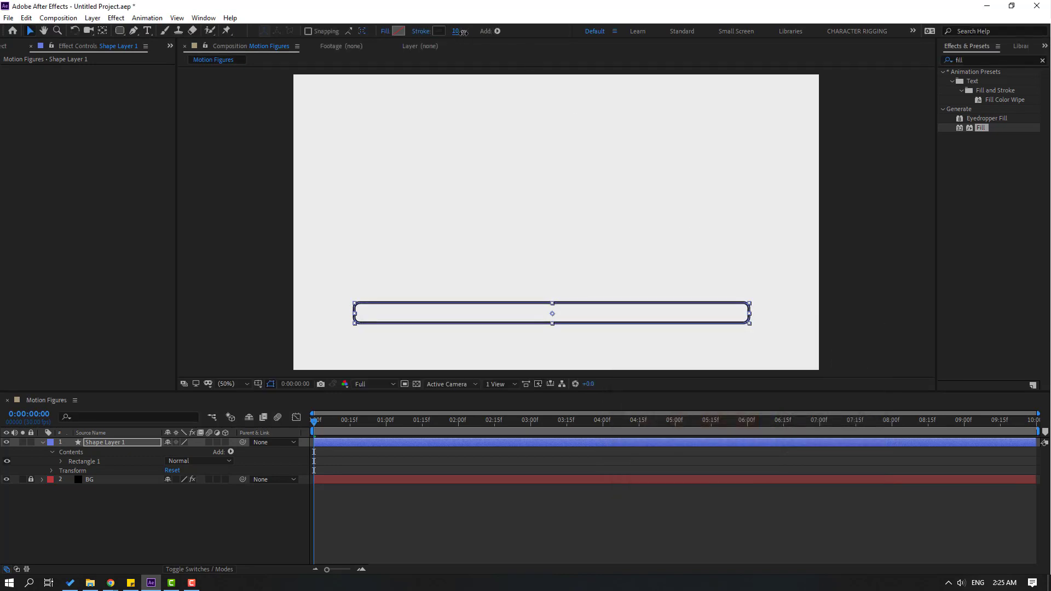
pyautogui.click(216, 524)
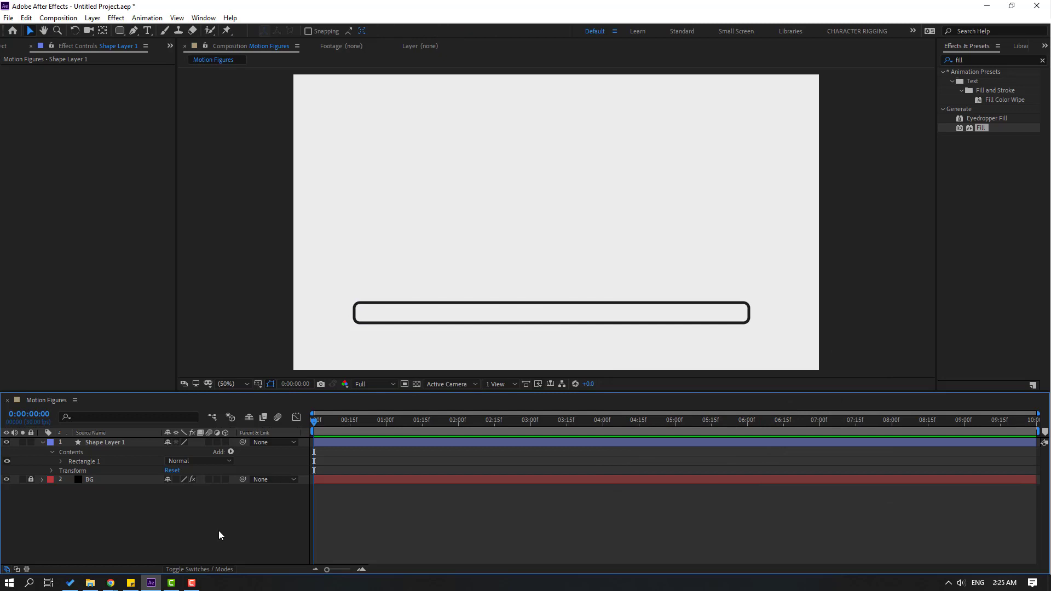
# Set the roundness of the bar's rectangle path to 97 so its ends are fully rounded.
pyautogui.click(60, 462)
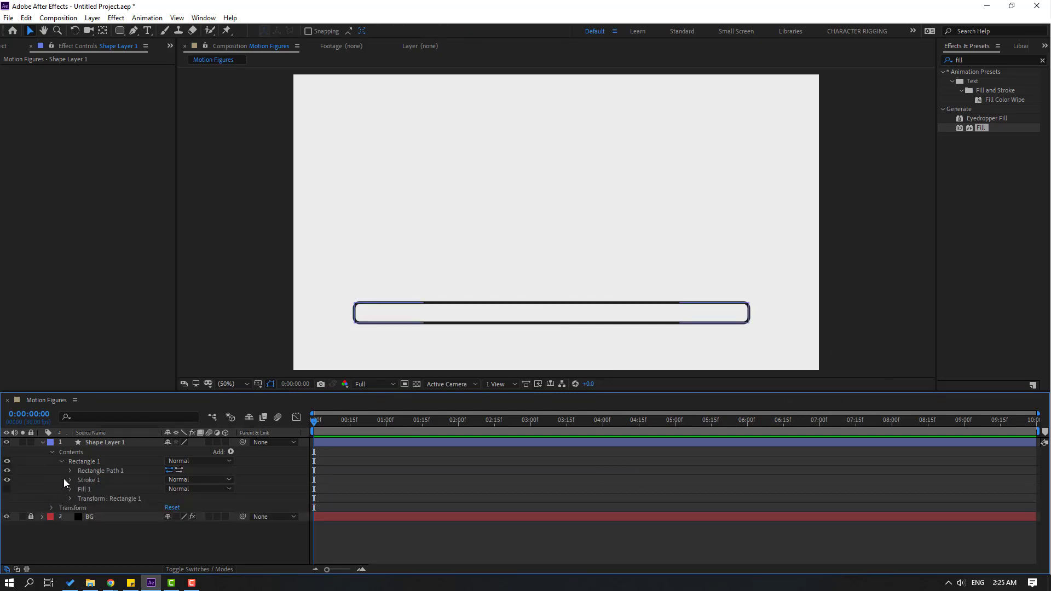
pyautogui.click(69, 472)
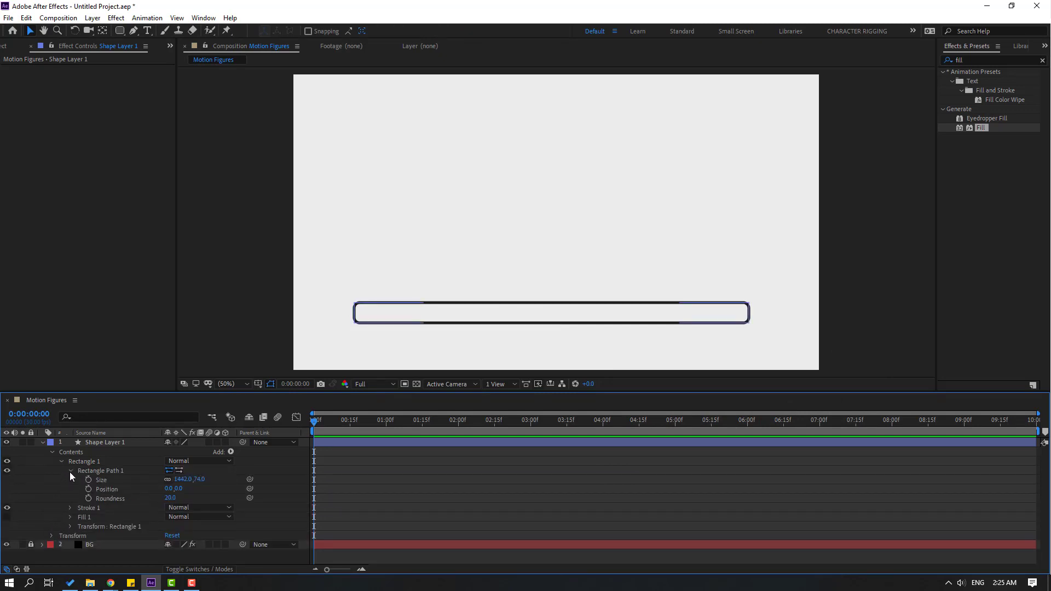
pyautogui.moveTo(162, 498); pyautogui.dragTo(226, 499)
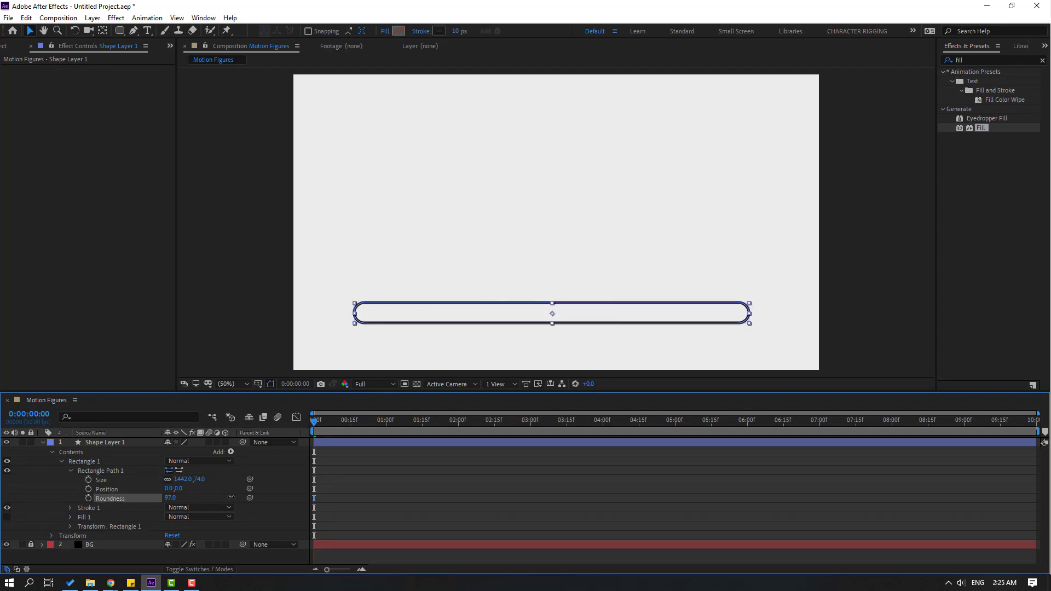
pyautogui.click(42, 444)
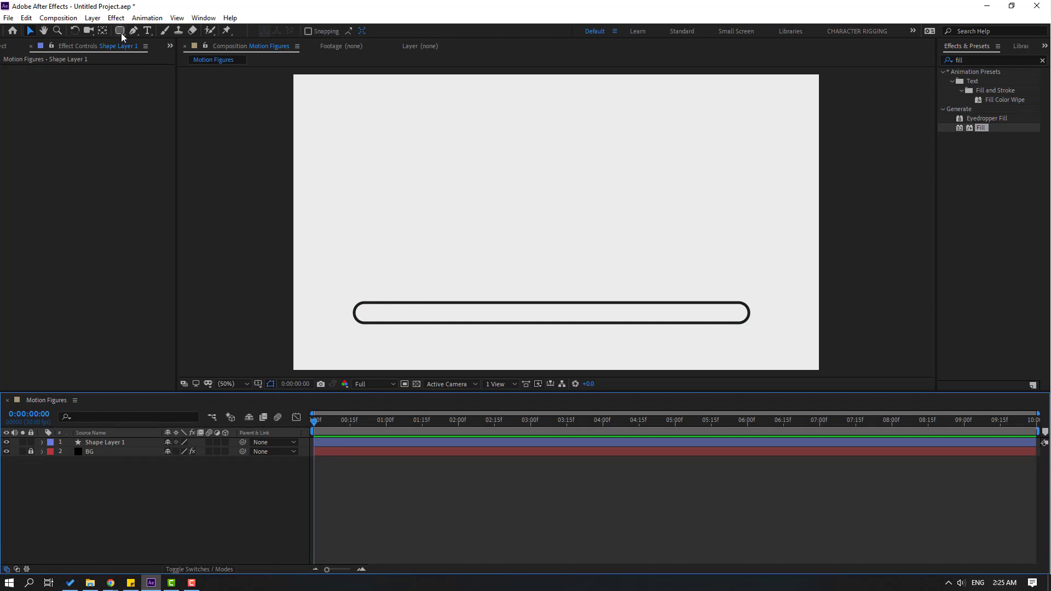
# Draw a small circle above the left part of the bar with the Ellipse tool.
pyautogui.moveTo(120, 31); pyautogui.dragTo(158, 56)
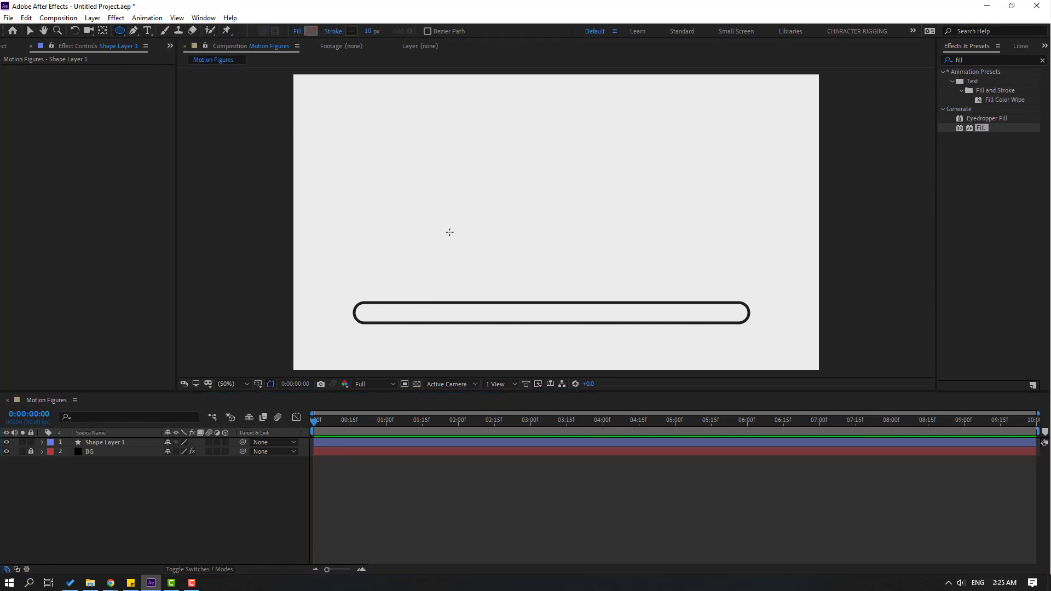
pyautogui.moveTo(450, 232); pyautogui.dragTo(480, 261)
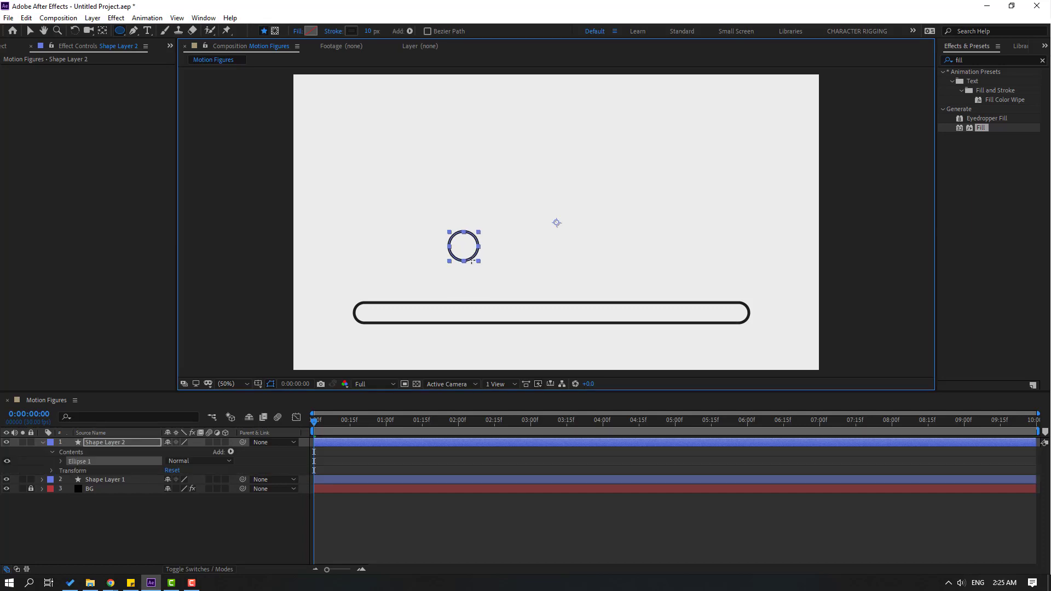
pyautogui.hotkey('ctrl', 'alt', 'Home')
pyautogui.click(31, 32)
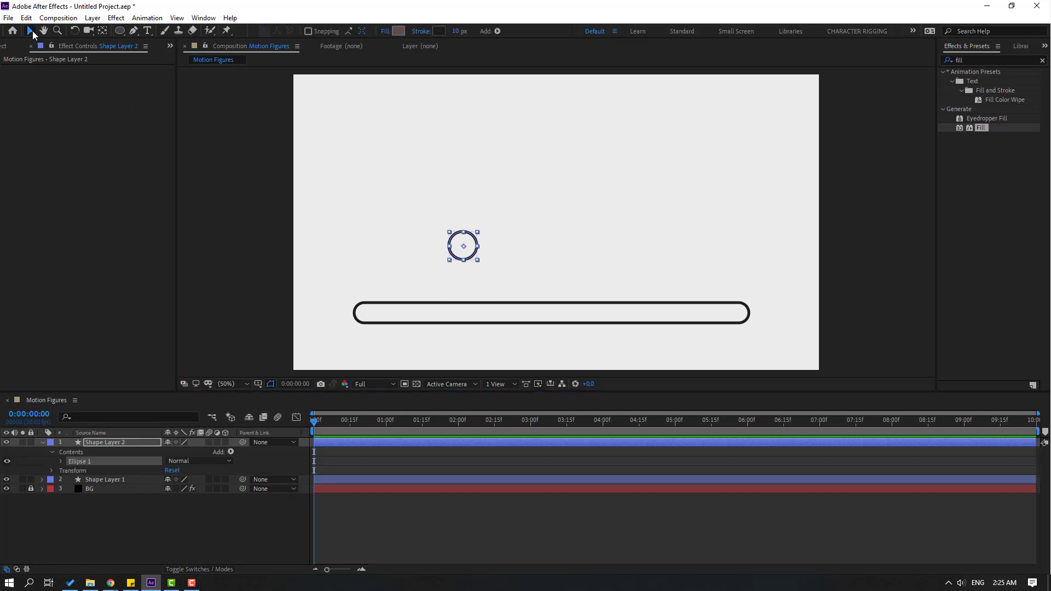
# Set the circle's stroke width to 0 px and fill it with the dark colour sampled from the bar's outline.
pyautogui.click(457, 32)
pyautogui.write('0')
pyautogui.press('Return')
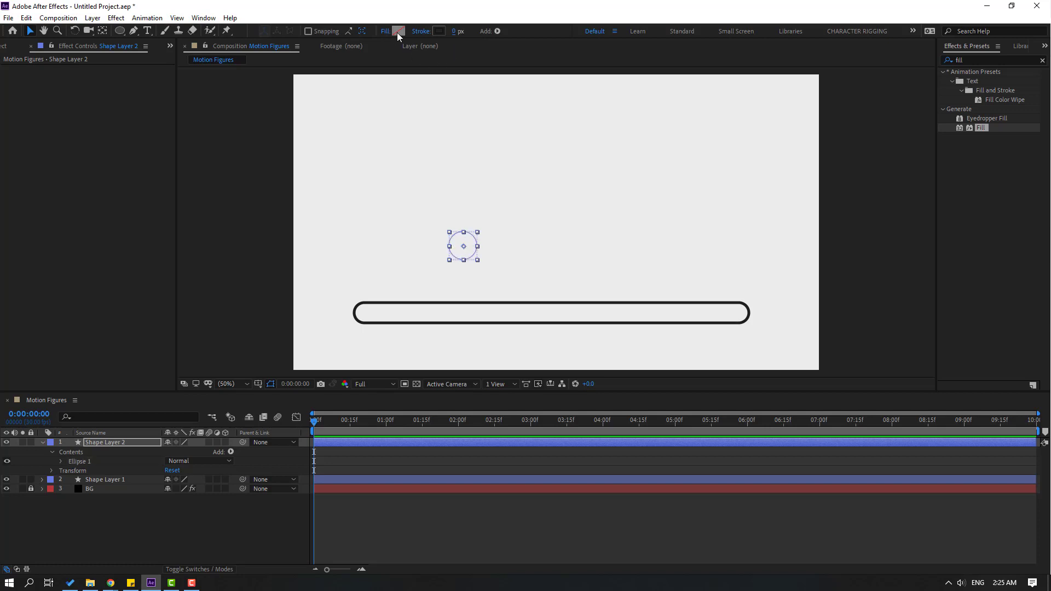
pyautogui.click(398, 31)
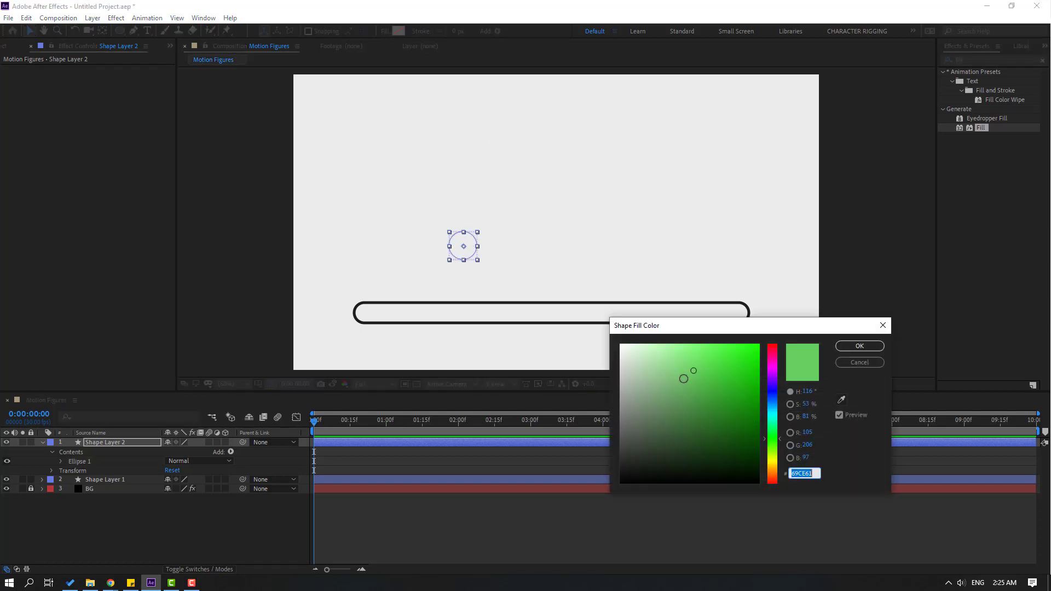
pyautogui.click(841, 400)
pyautogui.click(546, 322)
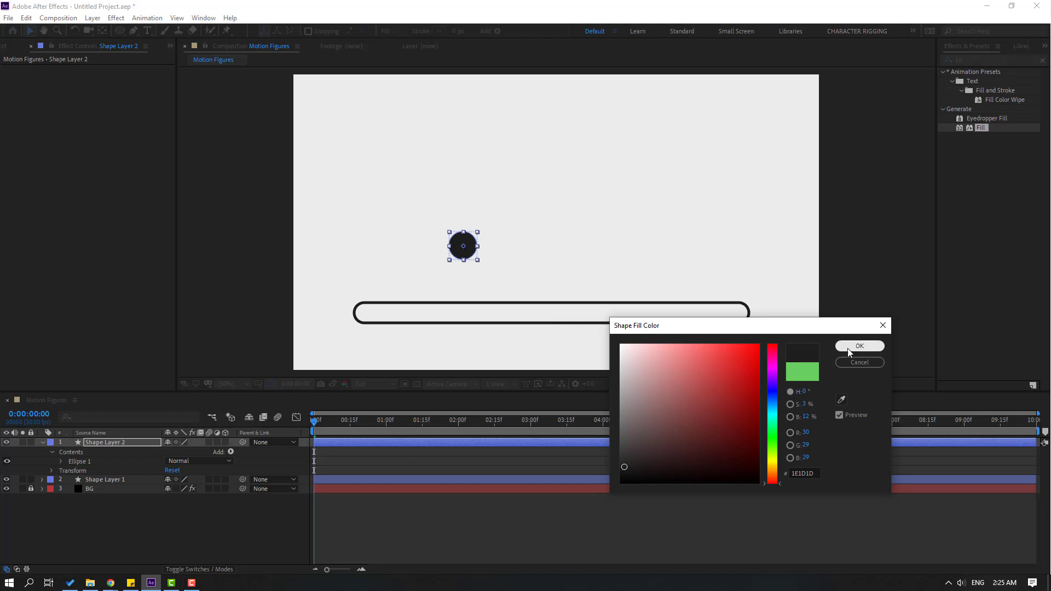
pyautogui.click(852, 349)
# Move the circle to the bar's left end and scale its layer down to 82%.
pyautogui.moveTo(469, 253); pyautogui.dragTo(379, 317)
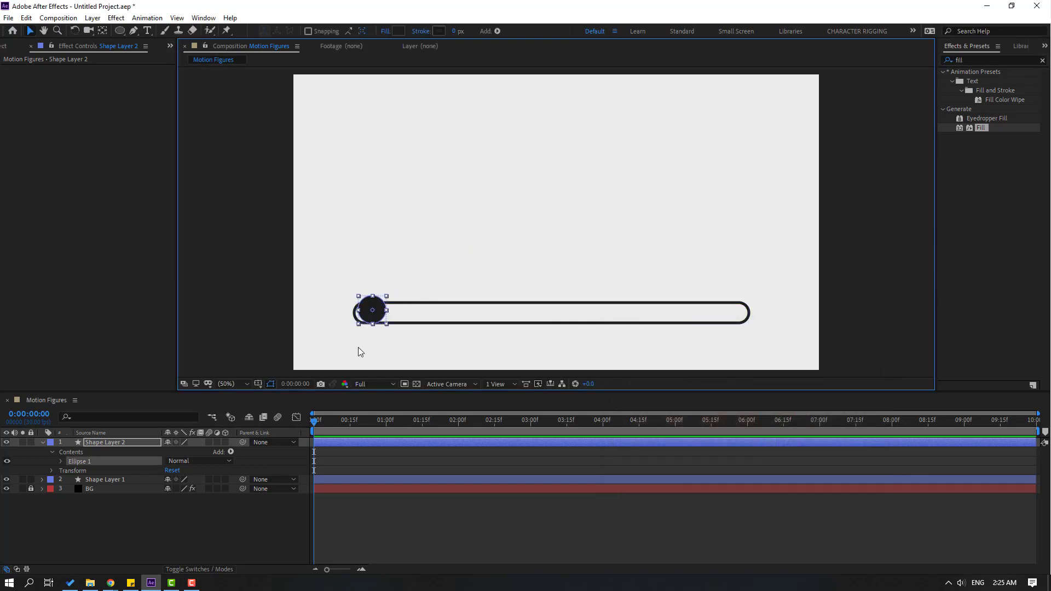
pyautogui.moveTo(396, 355); pyautogui.dragTo(508, 254)
pyautogui.scroll(2, 533, 248)
pyautogui.moveTo(364, 265); pyautogui.dragTo(456, 291)
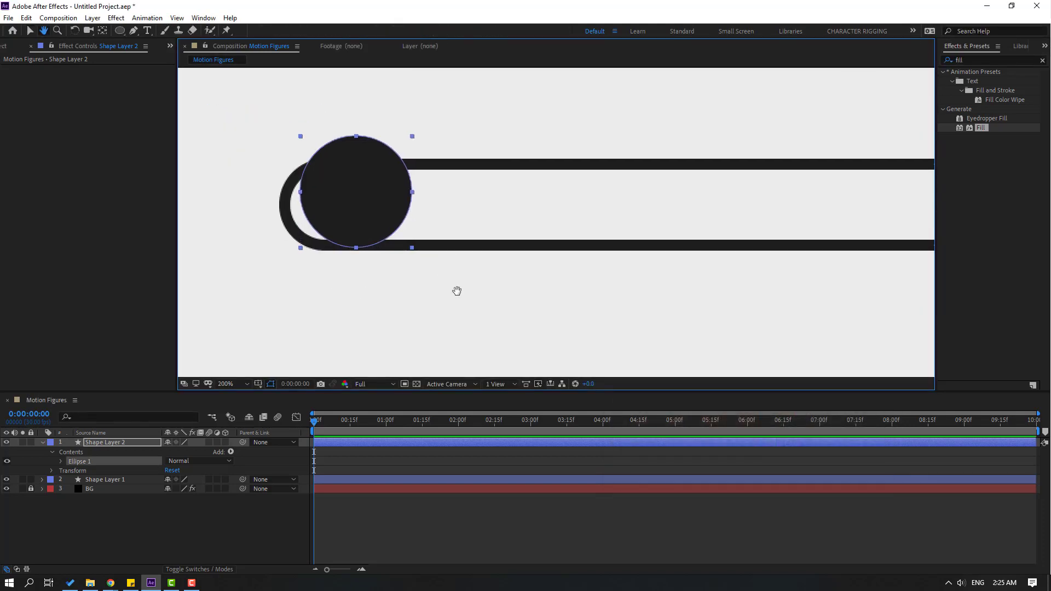
pyautogui.press('v')
pyautogui.press('s')
pyautogui.moveTo(184, 452); pyautogui.dragTo(174, 453)
pyautogui.scroll(-1, 506, 197)
pyautogui.moveTo(630, 126); pyautogui.dragTo(601, 145)
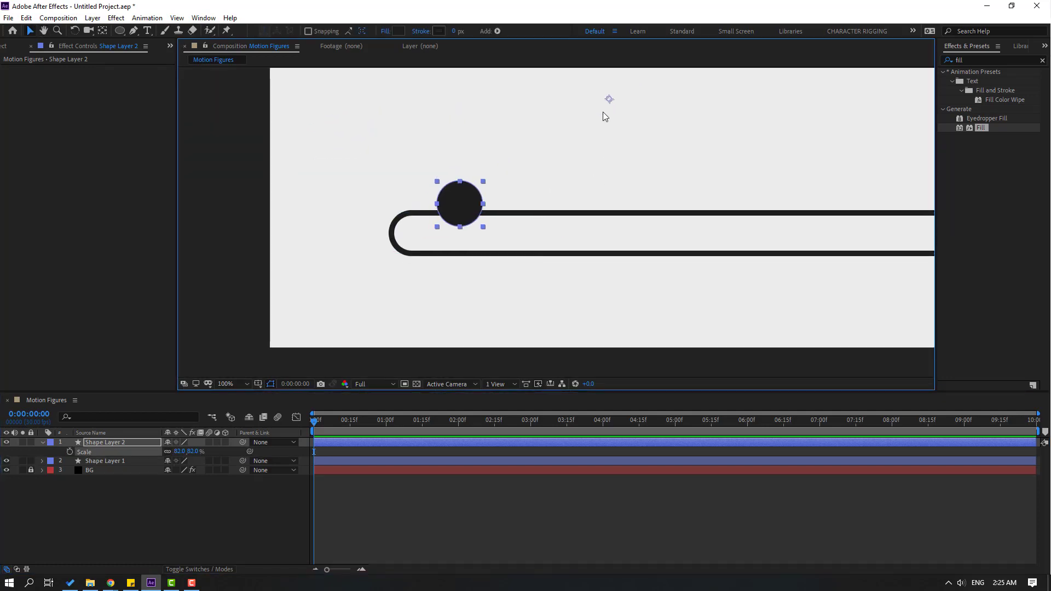
# Centre the anchor point on the circle, then place the circle inside the bar's left end at 53% scale.
pyautogui.click(102, 31)
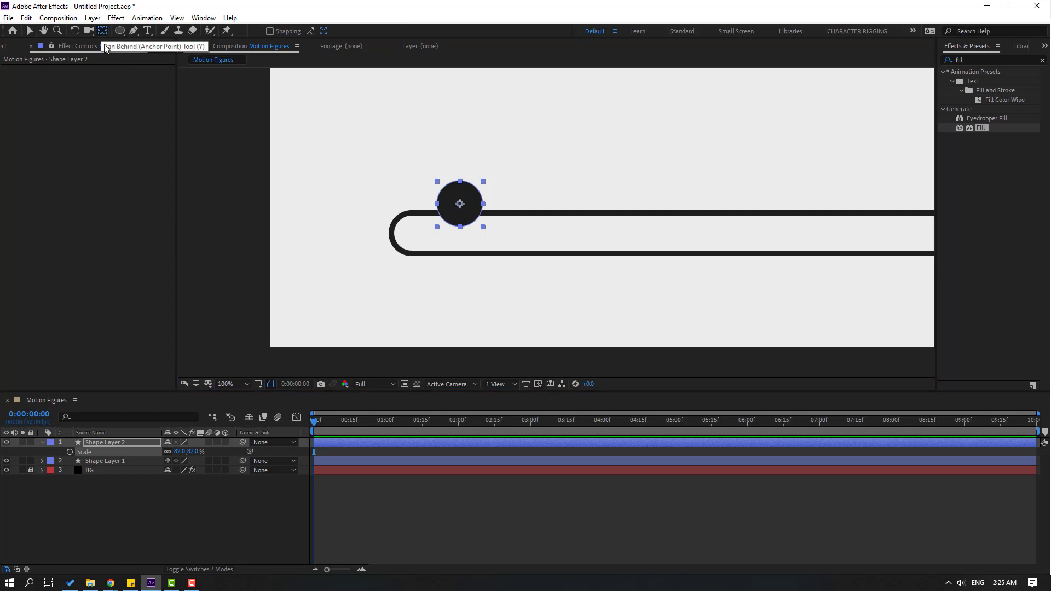
pyautogui.click(30, 32)
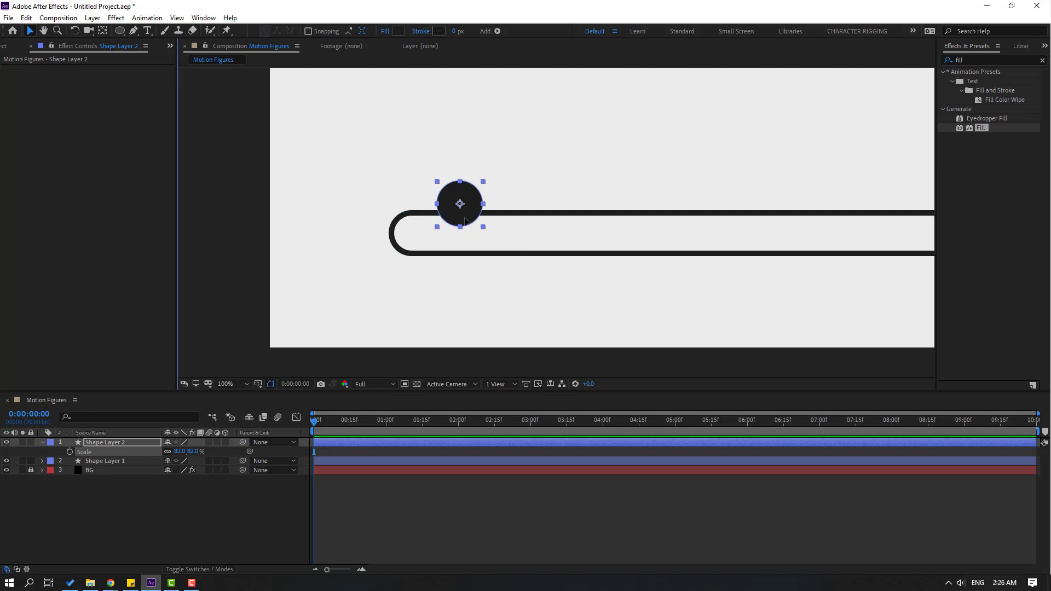
pyautogui.moveTo(465, 215); pyautogui.dragTo(442, 243)
pyautogui.scroll(2, 448, 272)
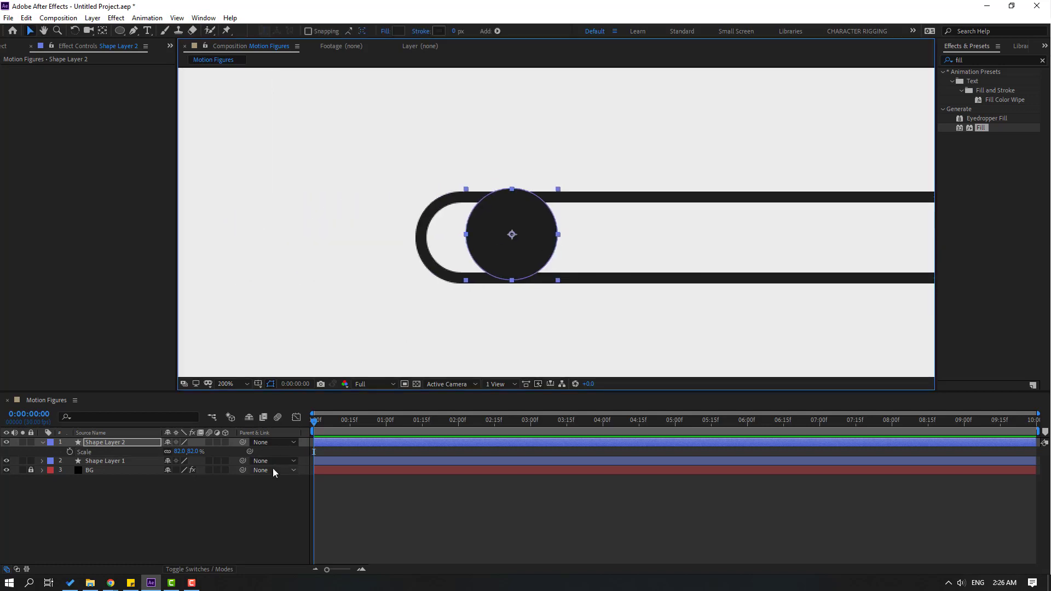
pyautogui.moveTo(180, 453); pyautogui.dragTo(164, 452)
pyautogui.moveTo(536, 244); pyautogui.dragTo(495, 248)
# Set the circle's scale to 60% and shift it closer to the bar's rounded left end.
pyautogui.click(179, 452)
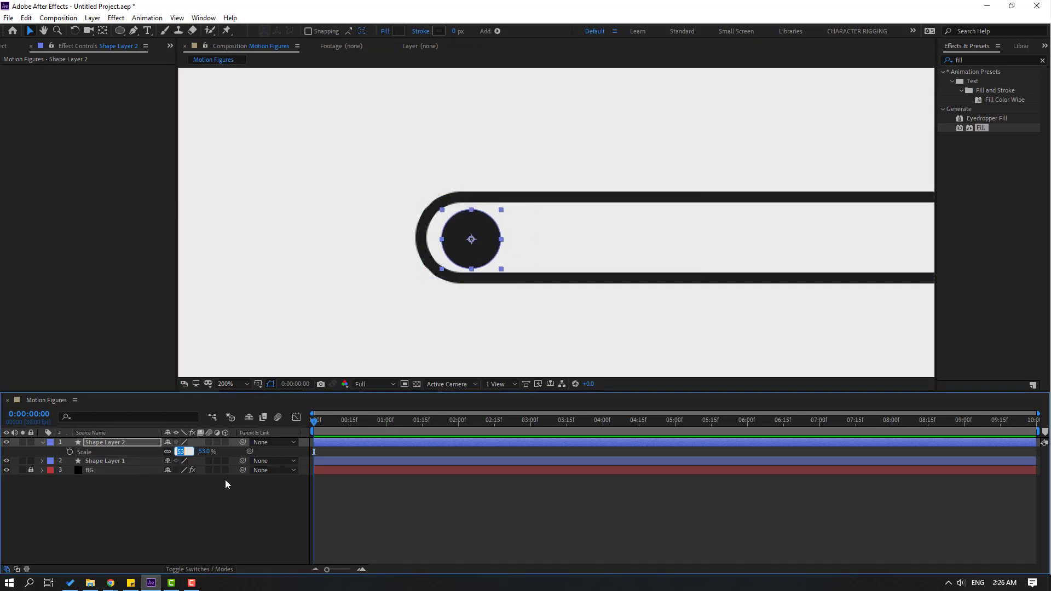
pyautogui.write('56')
pyautogui.press('Return')
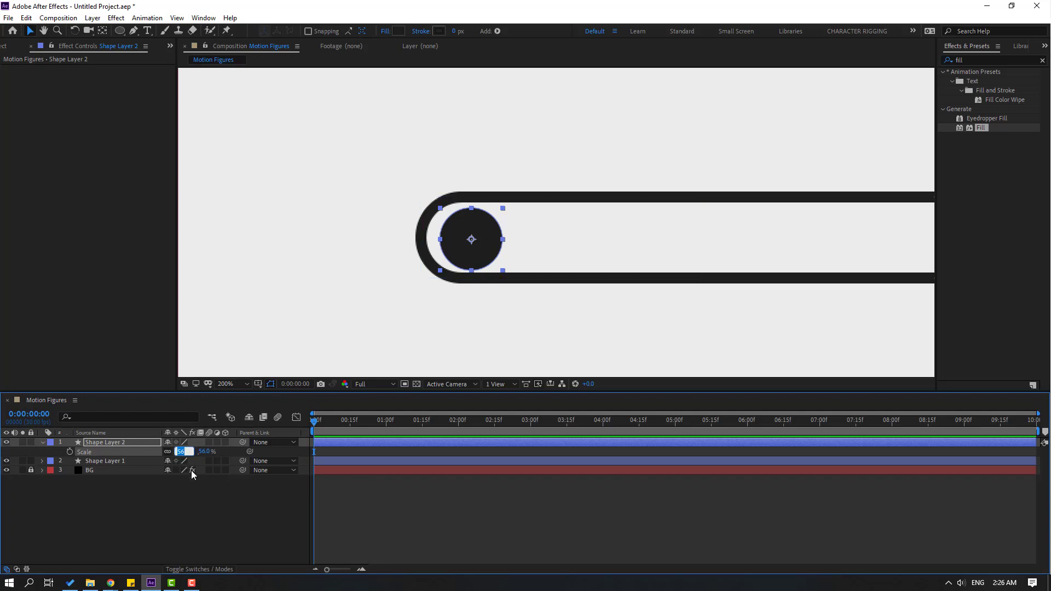
pyautogui.write('60')
pyautogui.press('Return')
pyautogui.moveTo(469, 275); pyautogui.dragTo(464, 273)
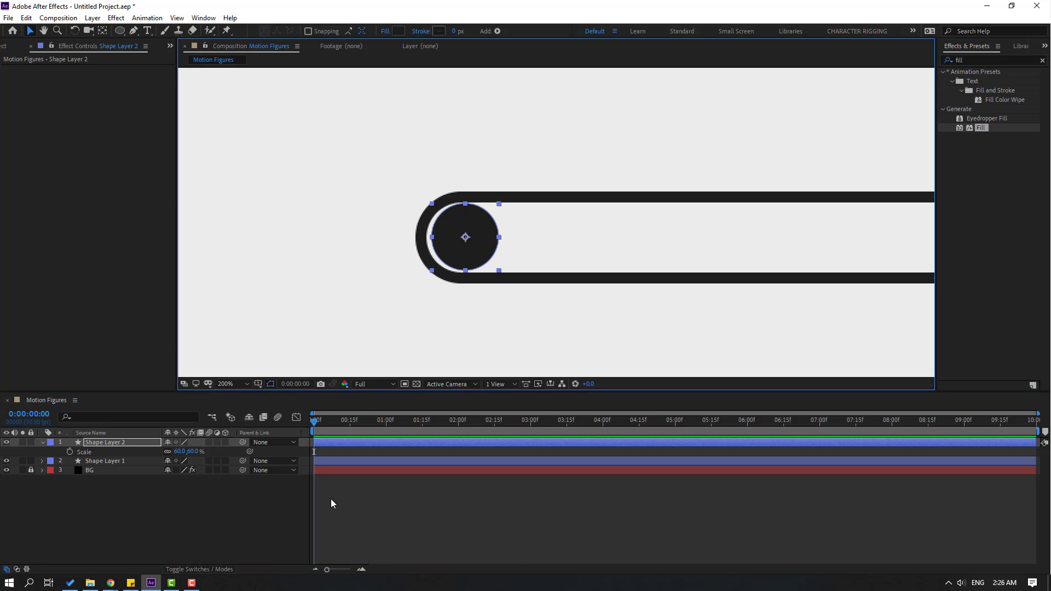
# Try the circle at 65% scale and nudge it slightly to the right inside the bar.
pyautogui.click(179, 452)
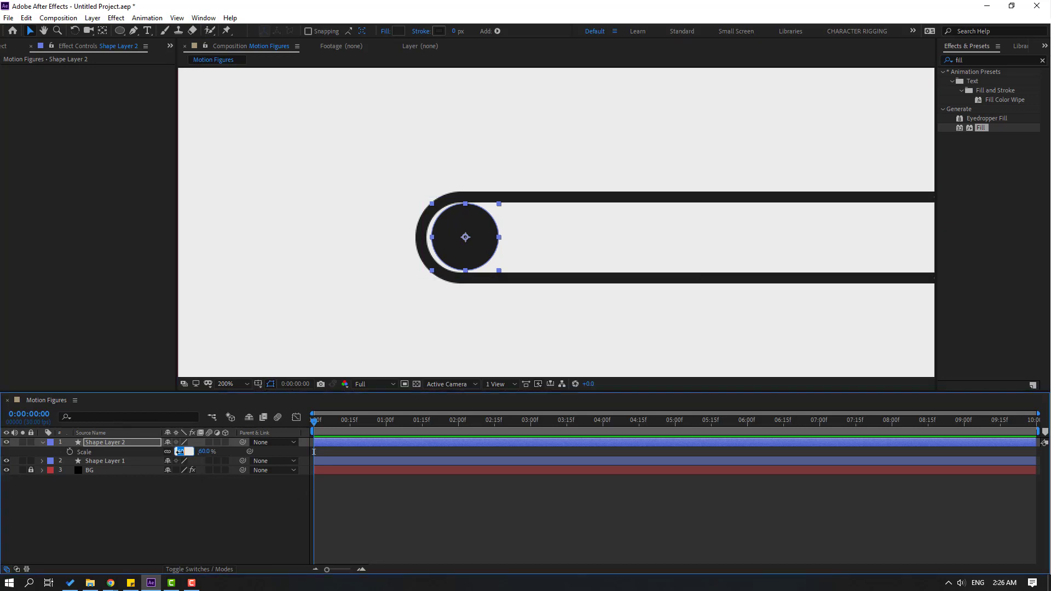
pyautogui.write('65')
pyautogui.press('Return')
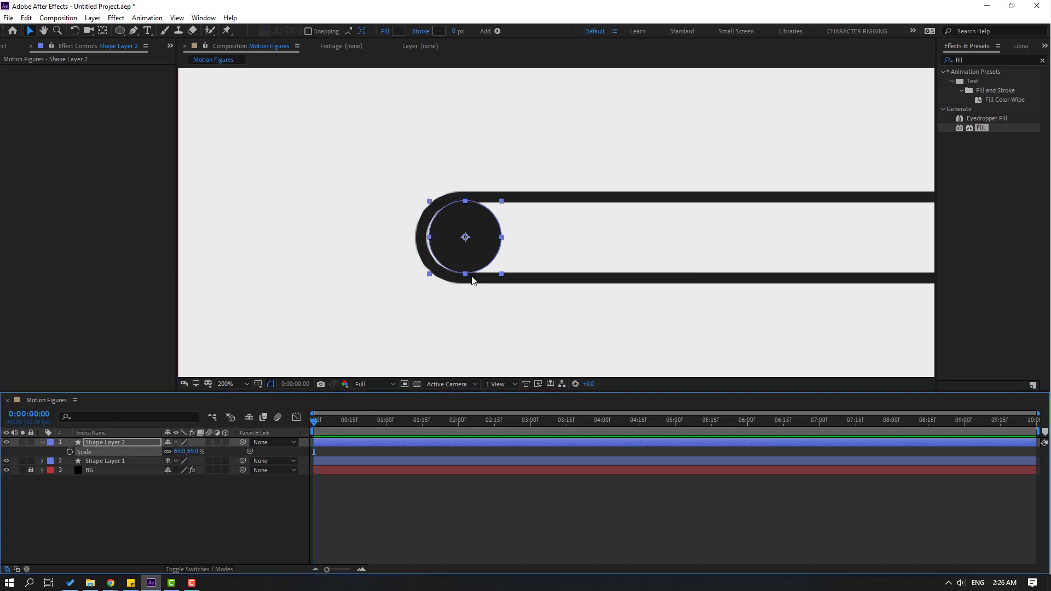
pyautogui.press('Right')
pyautogui.press('Right')
pyautogui.press('Right')
pyautogui.press('Right')
pyautogui.press('Right')
pyautogui.press('Right')
pyautogui.press('Right')
# Set the circle's scale to 63% and move it snugly against the inside of the bar's left end.
pyautogui.click(179, 452)
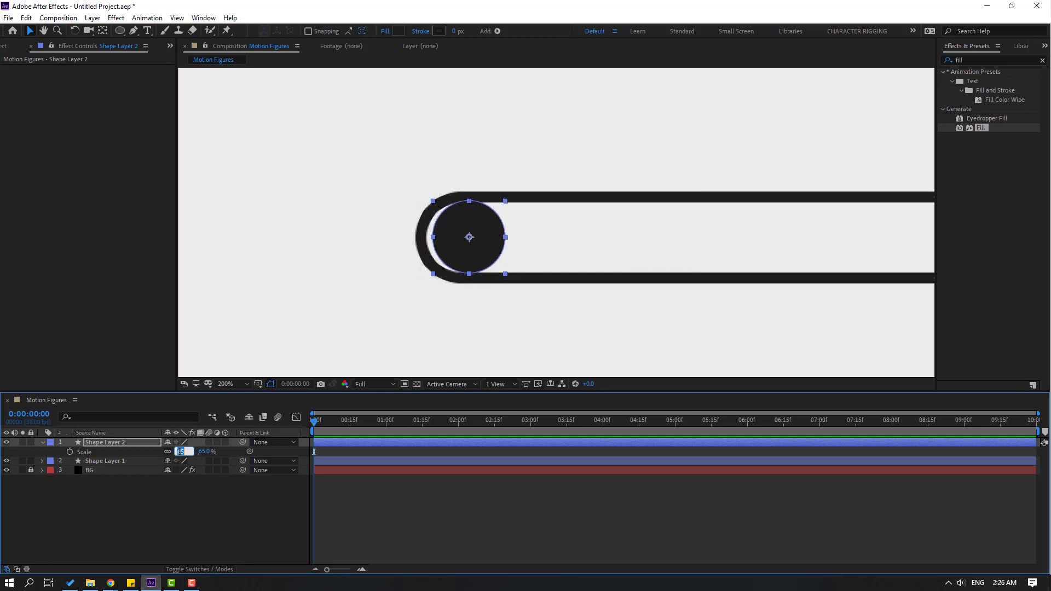
pyautogui.write('63')
pyautogui.press('Return')
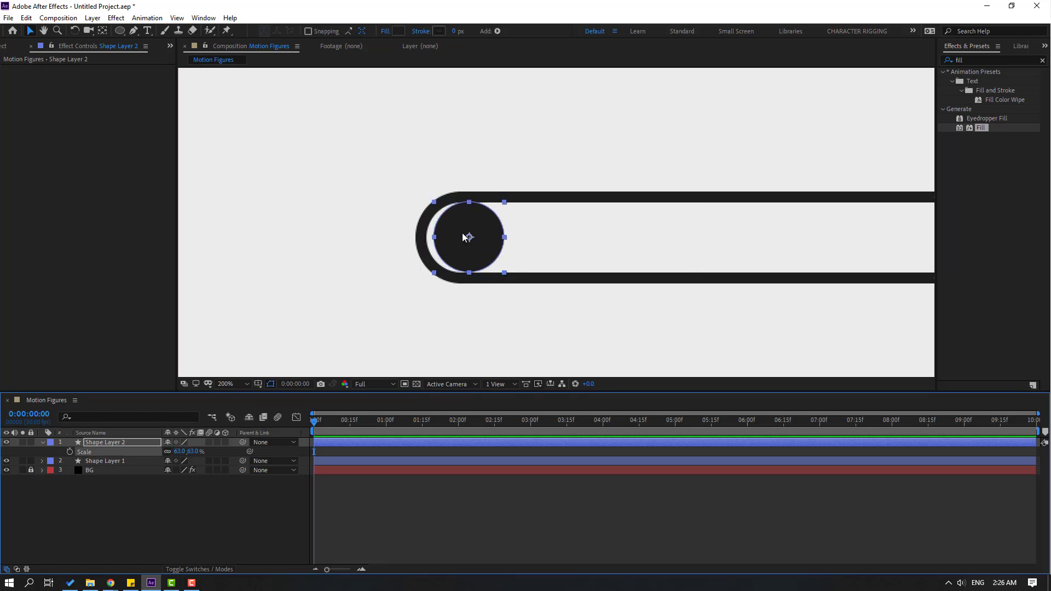
pyautogui.moveTo(478, 239); pyautogui.dragTo(472, 239)
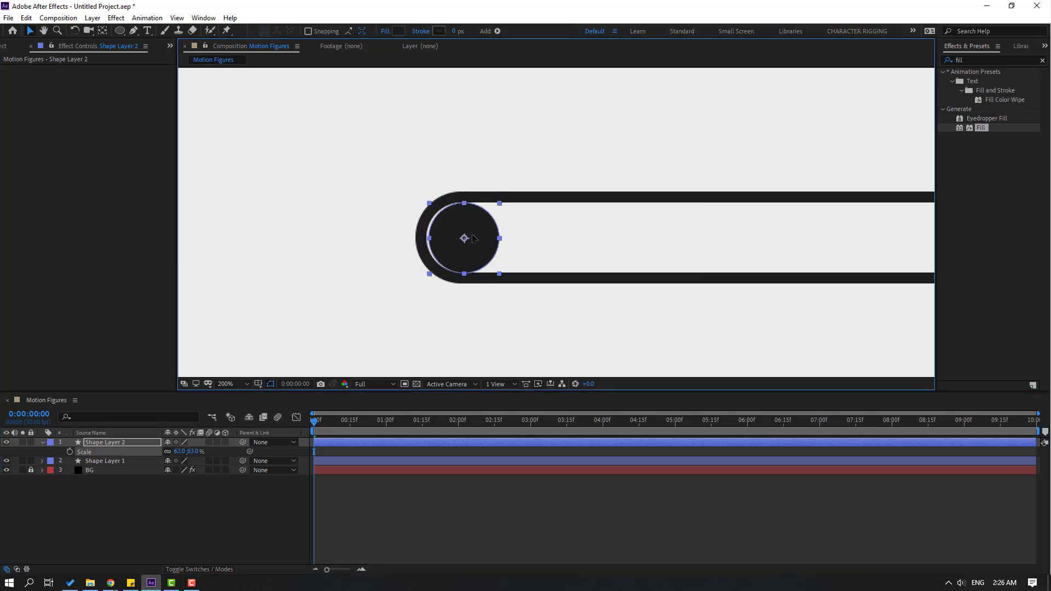
# Select the circle's layer and collapse its properties in the timeline, with the whole bar in view.
pyautogui.click(286, 483)
pyautogui.press(',')
pyautogui.press(',')
pyautogui.moveTo(729, 209); pyautogui.dragTo(498, 270)
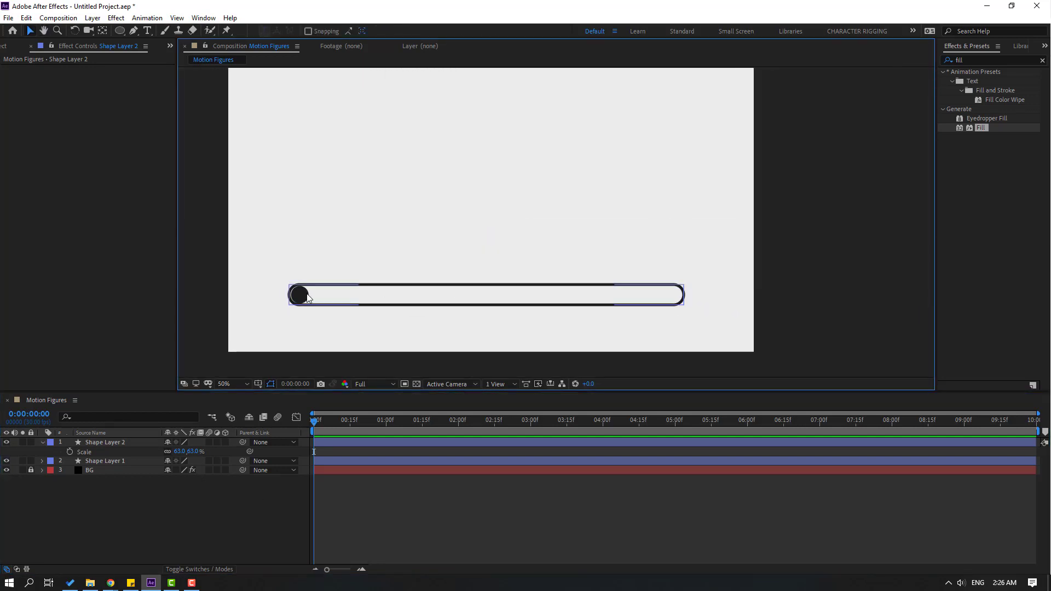
pyautogui.click(97, 442)
pyautogui.click(42, 442)
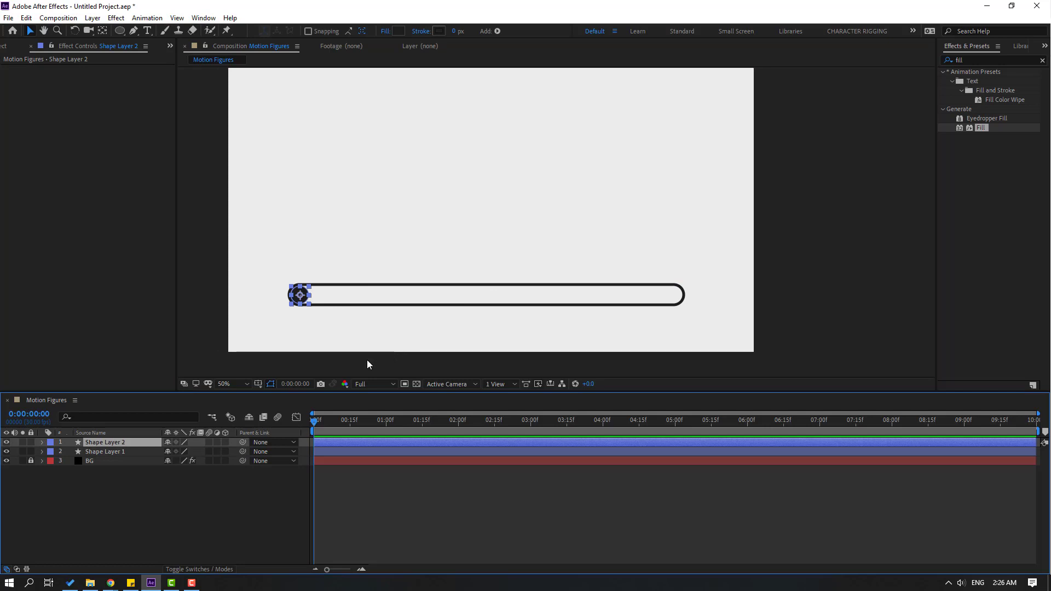
# Animate the dark circle's Position from the bar's left end at 0:00 to its right end at 1 second, with X at 1621.3.
pyautogui.press('p')
pyautogui.click(70, 452)
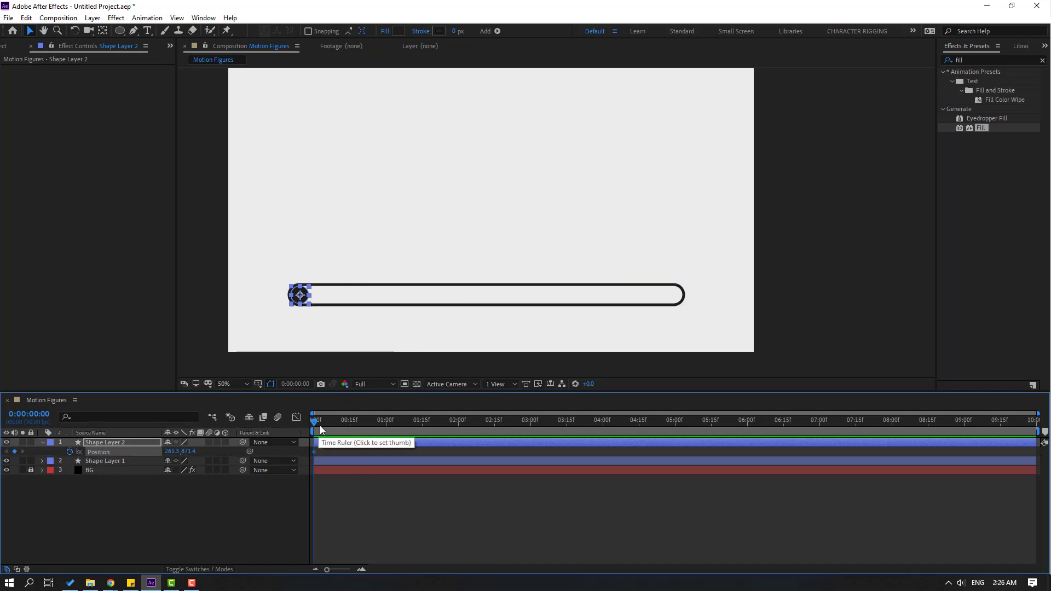
pyautogui.moveTo(321, 430); pyautogui.dragTo(387, 436)
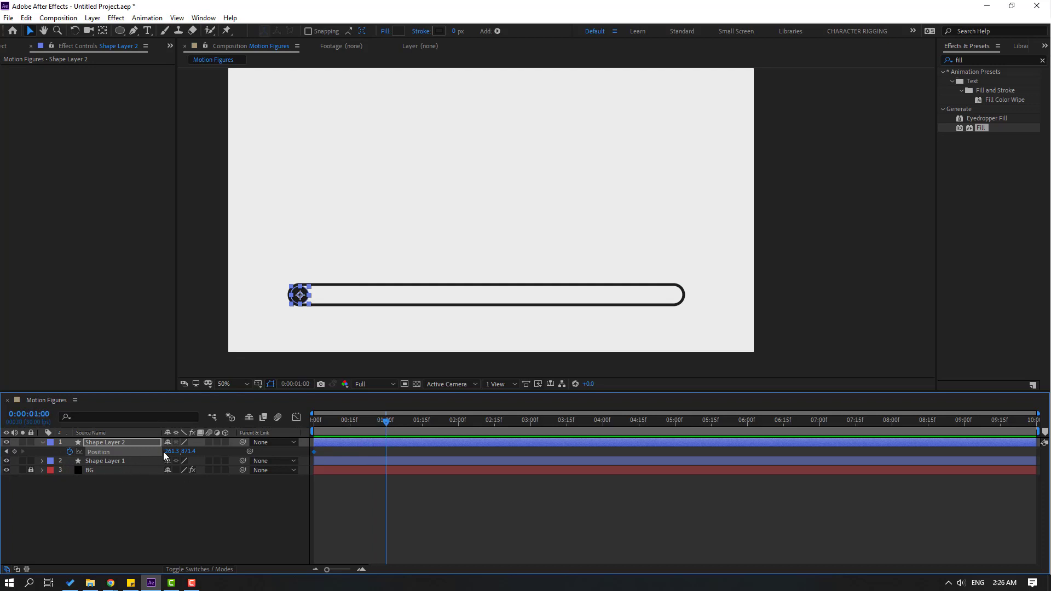
pyautogui.moveTo(172, 451); pyautogui.dragTo(351, 580)
pyautogui.moveTo(170, 453); pyautogui.dragTo(216, 460)
# Apply Easy Ease to both Position keyframes of the dark circle and preview the movement.
pyautogui.moveTo(400, 447); pyautogui.dragTo(303, 462)
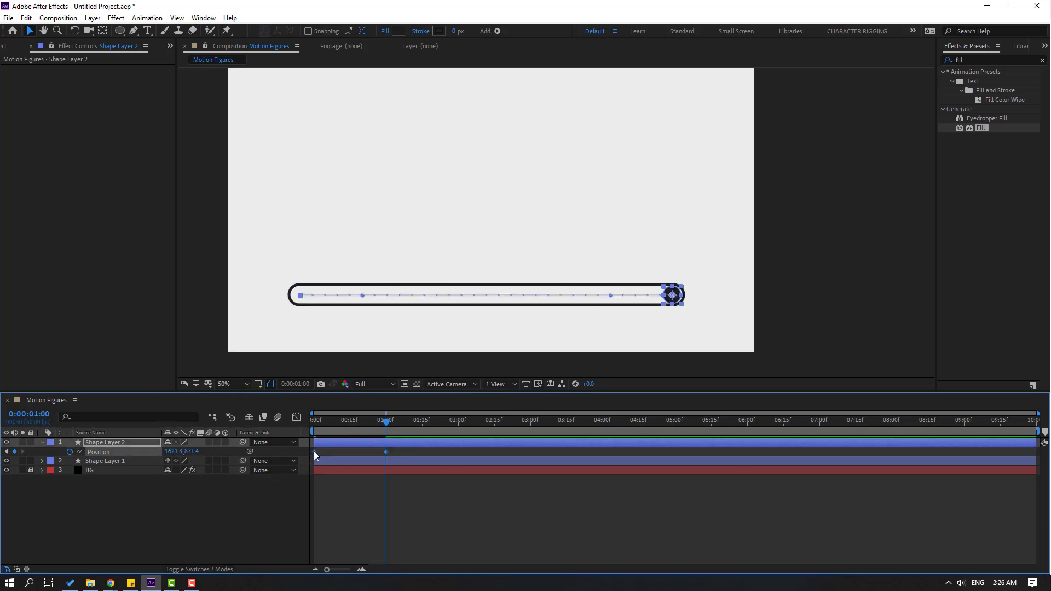
pyautogui.rightClick(315, 452)
pyautogui.moveTo(420, 445)
pyautogui.click(482, 480)
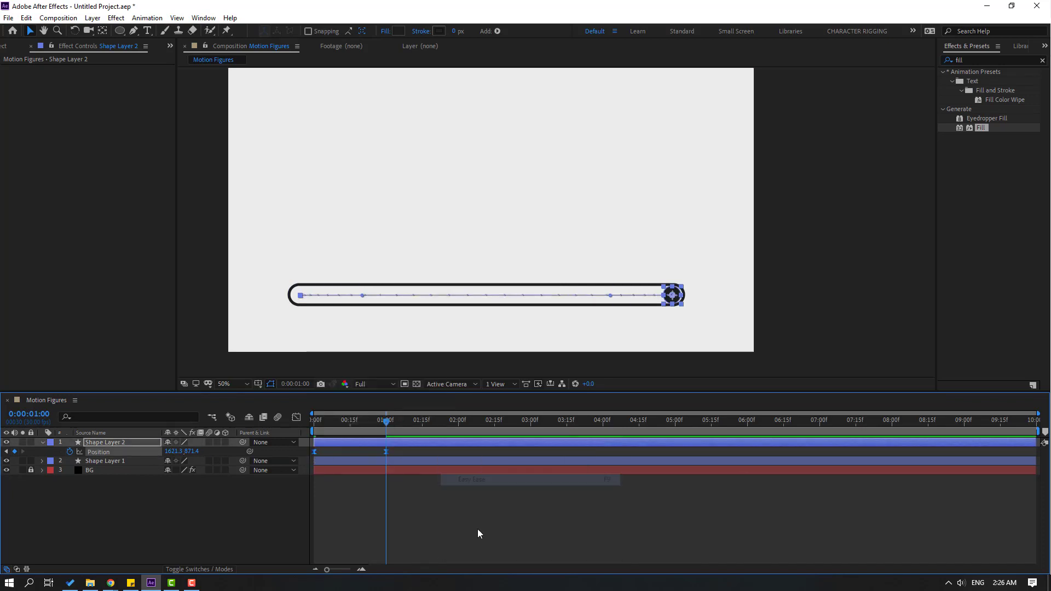
pyautogui.press('space')
pyautogui.press('space')
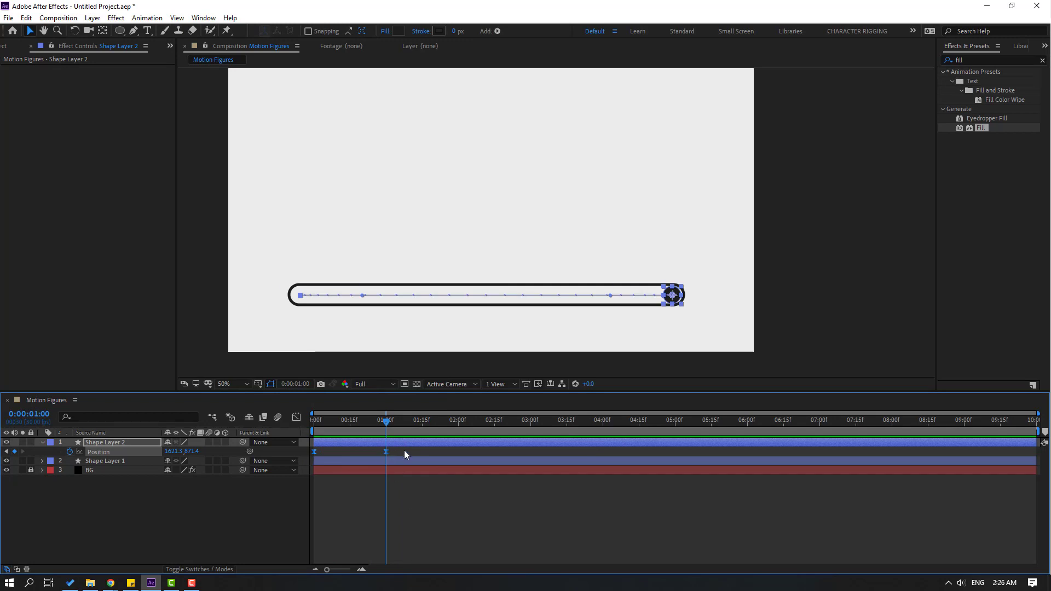
# Reshape the circle's speed graph into a sharp early peak with a long ease-out, then preview it and return to the layer timeline.
pyautogui.click(296, 418)
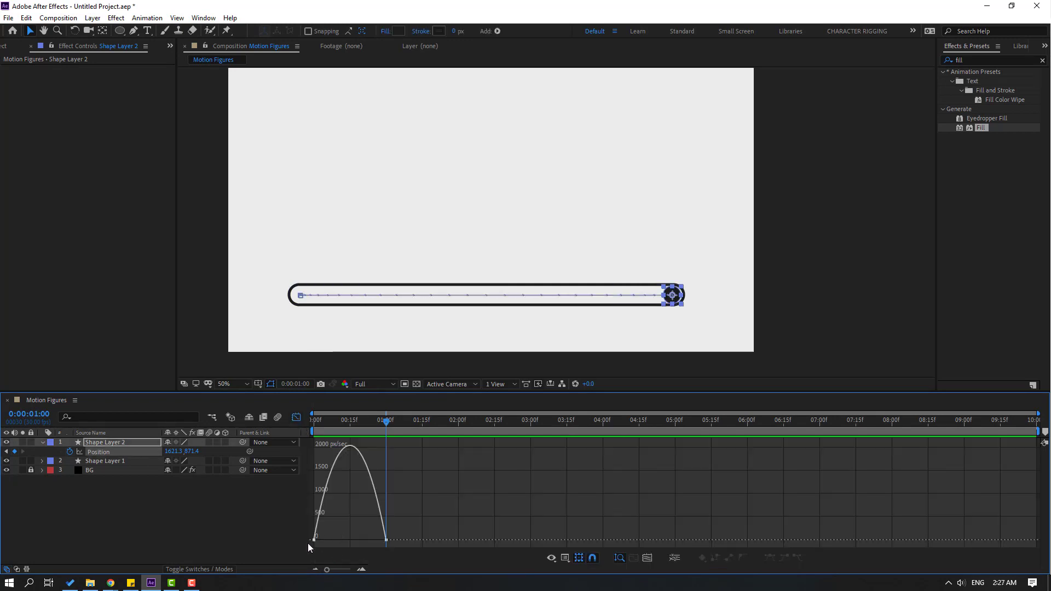
pyautogui.moveTo(308, 543); pyautogui.dragTo(357, 540)
pyautogui.press('space')
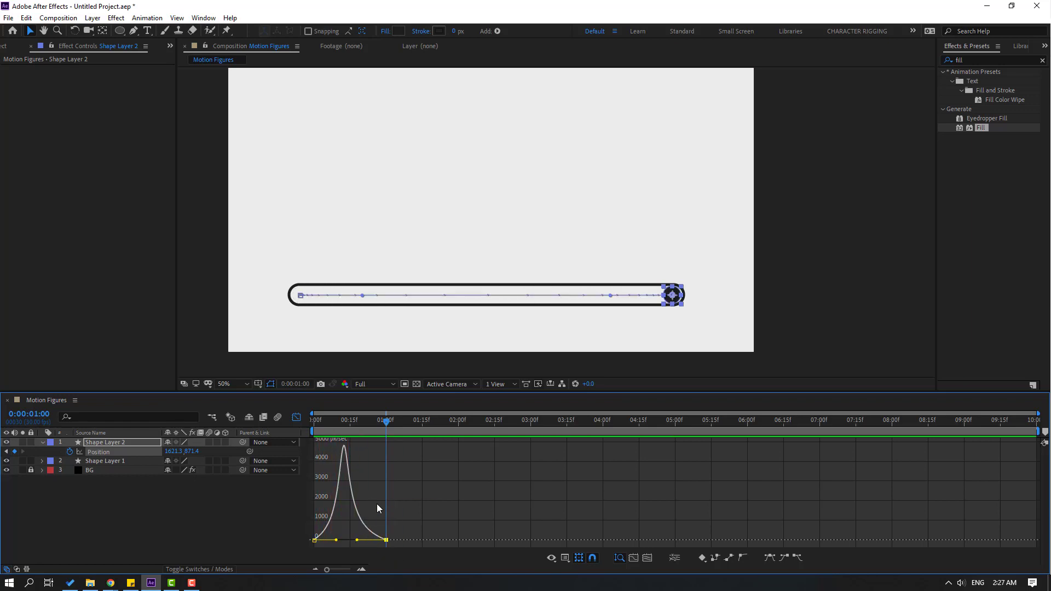
pyautogui.click(294, 419)
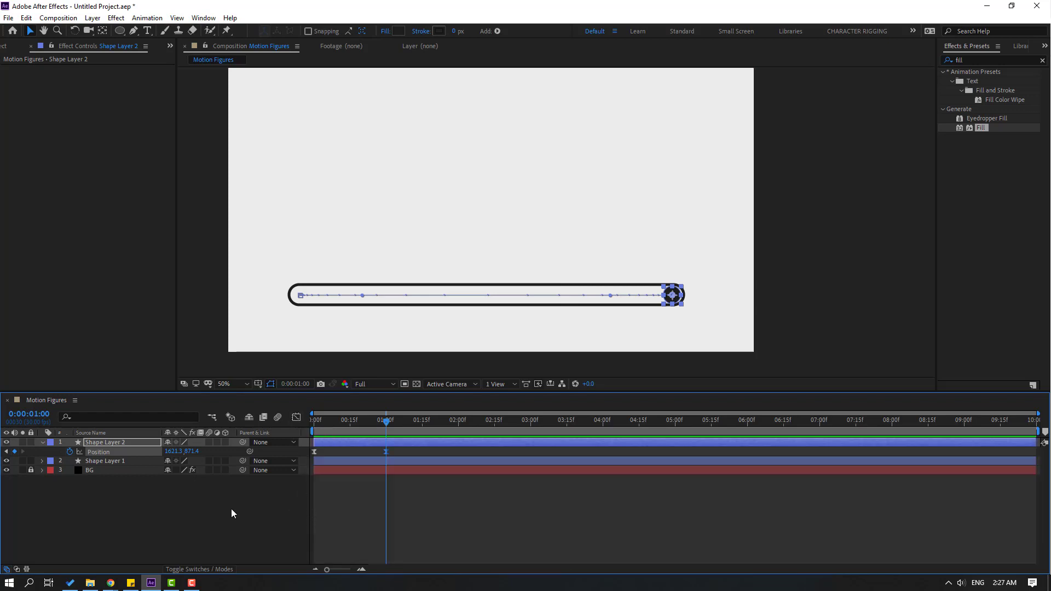
pyautogui.click(214, 508)
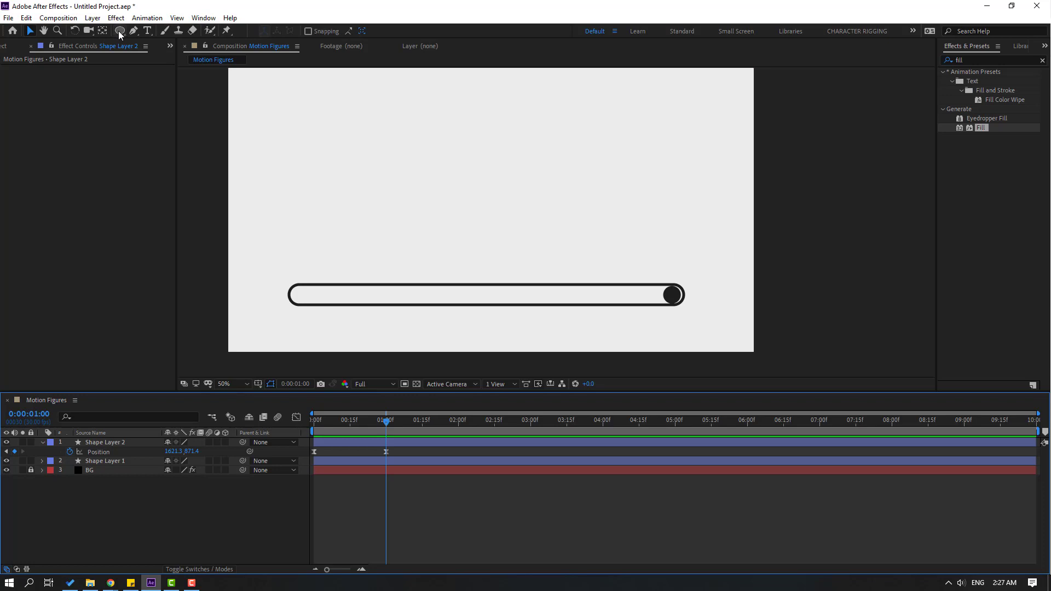
# Draw a nearly square rectangle above the left part of the bar and fill it with blue 66A8CE.
pyautogui.moveTo(120, 34)
pyautogui.mouseDown()
pyautogui.moveTo(145, 43)
pyautogui.moveTo(169, 29)
pyautogui.mouseUp()
pyautogui.moveTo(341, 206); pyautogui.dragTo(399, 260)
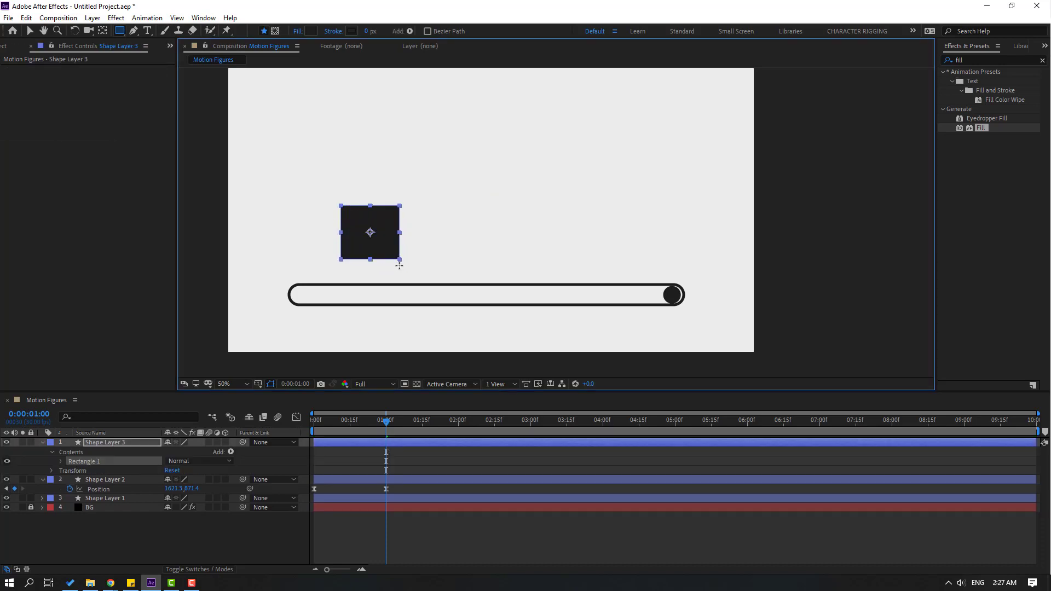
pyautogui.click(30, 32)
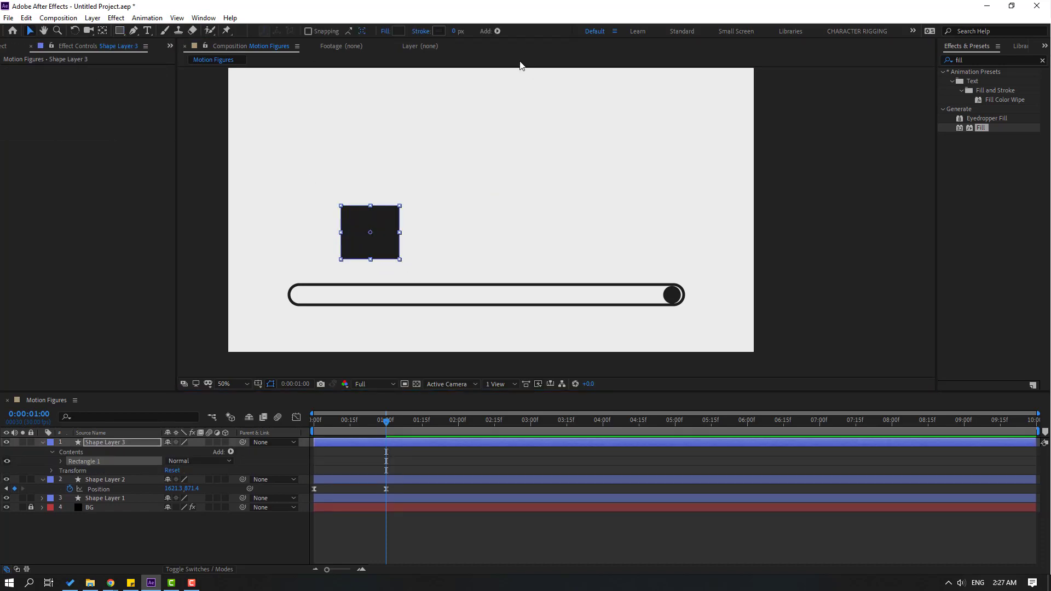
pyautogui.click(398, 31)
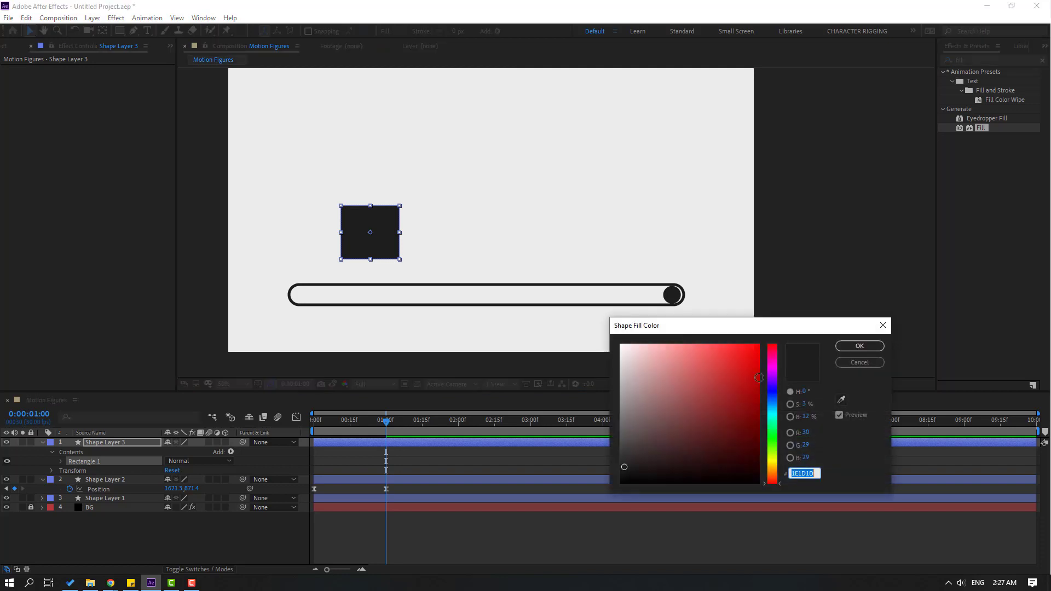
pyautogui.click(771, 407)
pyautogui.moveTo(723, 378)
pyautogui.mouseDown()
pyautogui.moveTo(681, 366)
pyautogui.moveTo(678, 383)
pyautogui.moveTo(695, 376)
pyautogui.mouseUp()
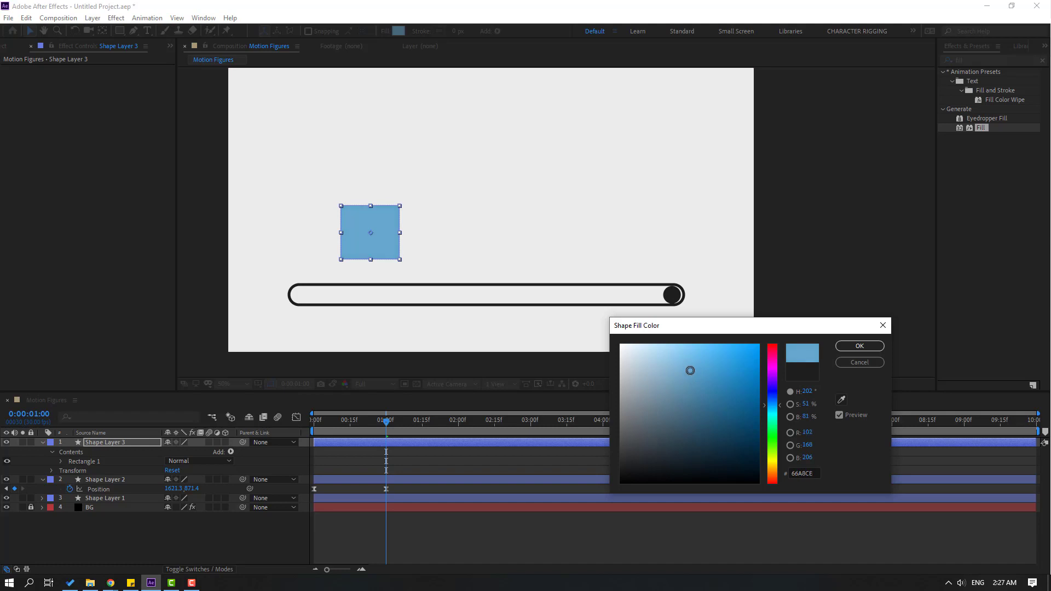
pyautogui.click(859, 346)
# Move the blue square down so its base rests on the bar, and collapse its layer properties.
pyautogui.scroll(4, 383, 275)
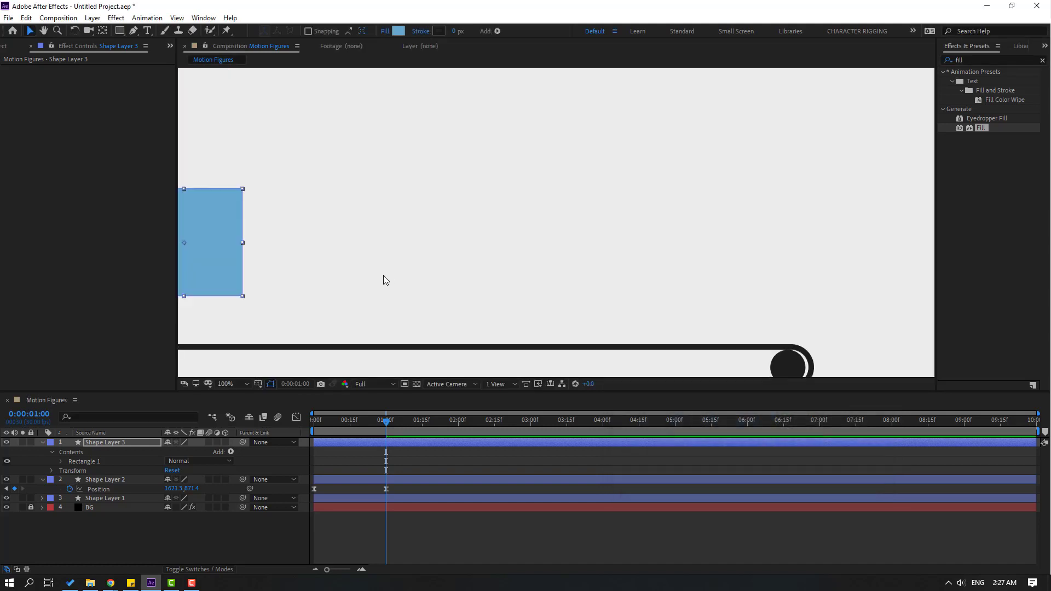
pyautogui.moveTo(598, 184); pyautogui.dragTo(585, 279)
pyautogui.click(44, 443)
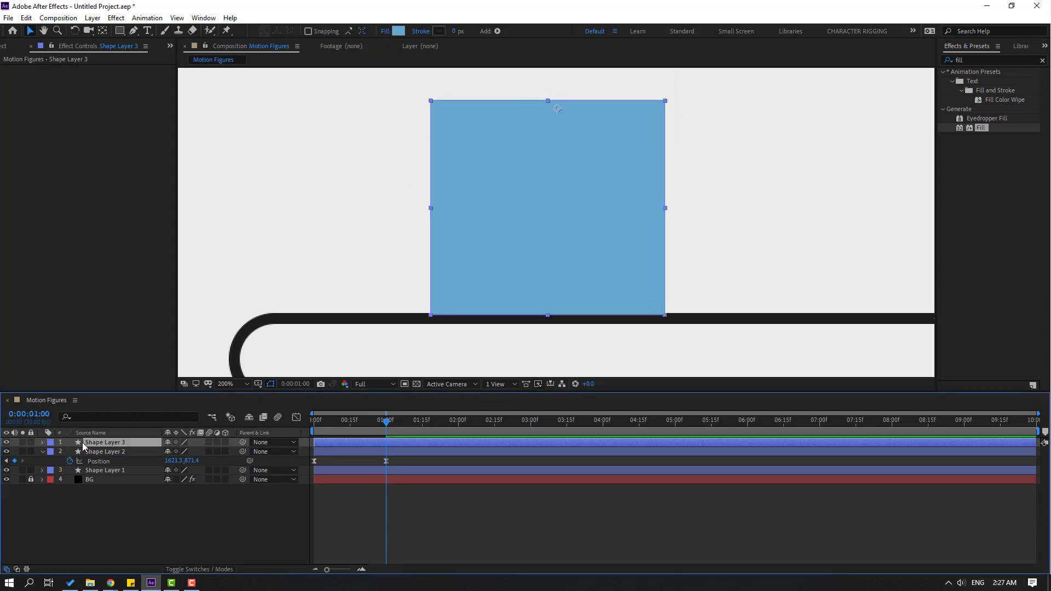
# Rename the blue square's layer as blue.
pyautogui.press('Return')
pyautogui.write('blue')
pyautogui.press('Return')
# Rename the dark circle's layer as circle.
pyautogui.click(109, 452)
pyautogui.press('Return')
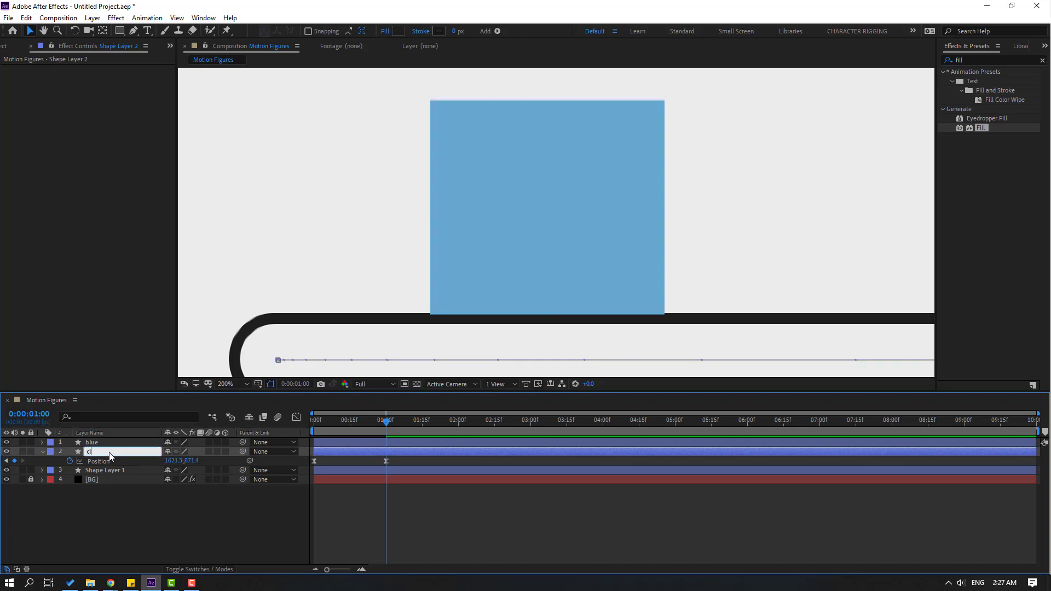
pyautogui.write('circke')
pyautogui.press('Return')
pyautogui.press('Return')
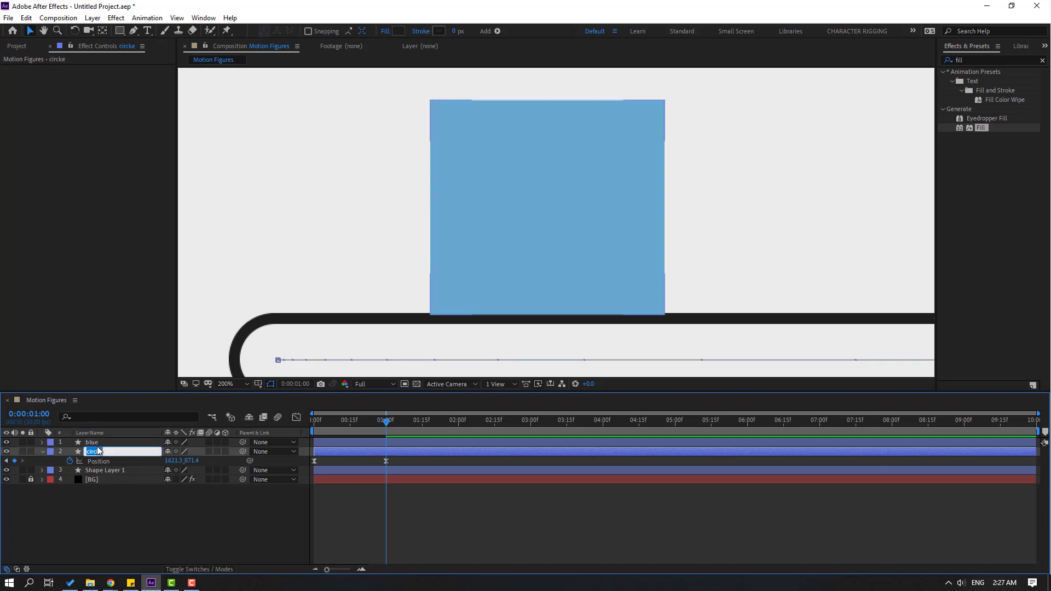
pyautogui.write('circle')
pyautogui.press('Return')
# Rename the outlined bar's layer as black_lines.
pyautogui.click(115, 470)
pyautogui.press('Return')
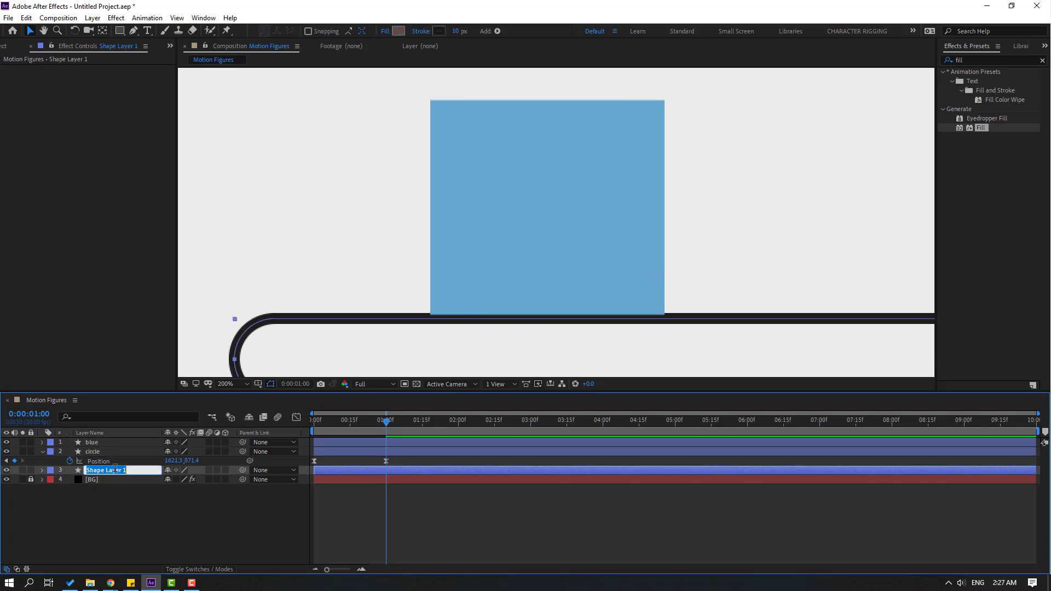
pyautogui.write('black_lines')
pyautogui.press('Return')
# Shift the blue square about 40 px to the right along the bar and deselect it.
pyautogui.scroll(-1, 468, 296)
pyautogui.scroll(-1, 689, 251)
pyautogui.moveTo(689, 251); pyautogui.dragTo(581, 276)
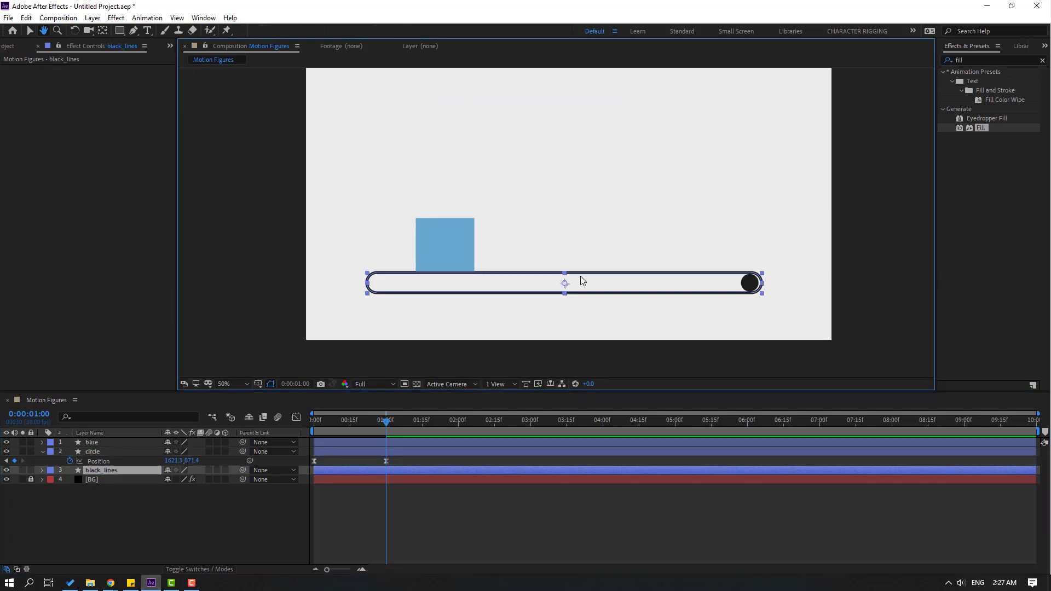
pyautogui.scroll(-1, 581, 277)
pyautogui.scroll(1, 571, 279)
pyautogui.click(88, 442)
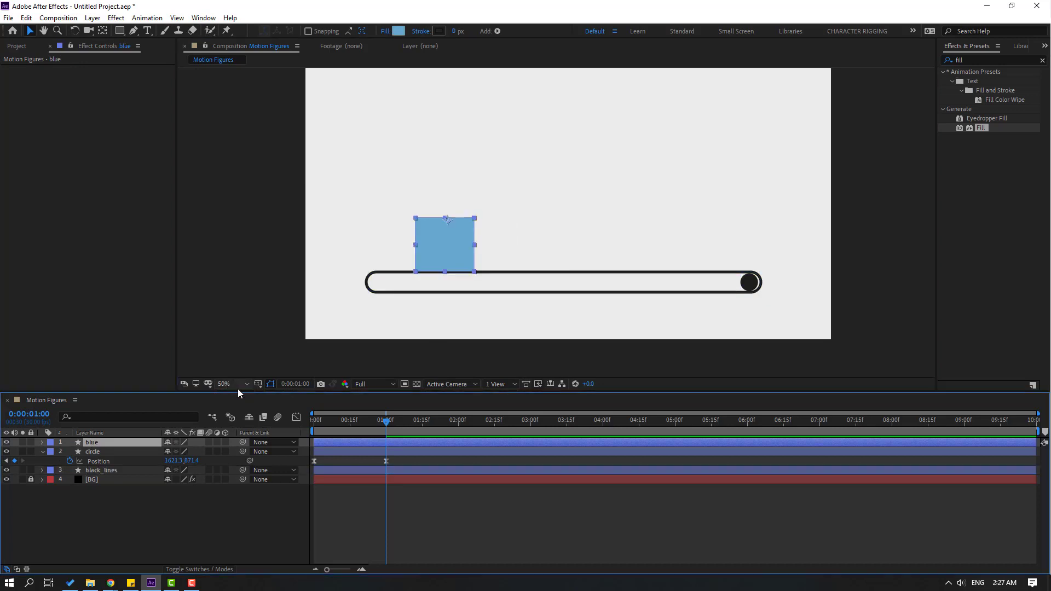
pyautogui.hotkey('shift', 'Right')
pyautogui.hotkey('shift', 'Right')
pyautogui.hotkey('shift', 'Right')
pyautogui.hotkey('shift', 'Right')
pyautogui.click(151, 495)
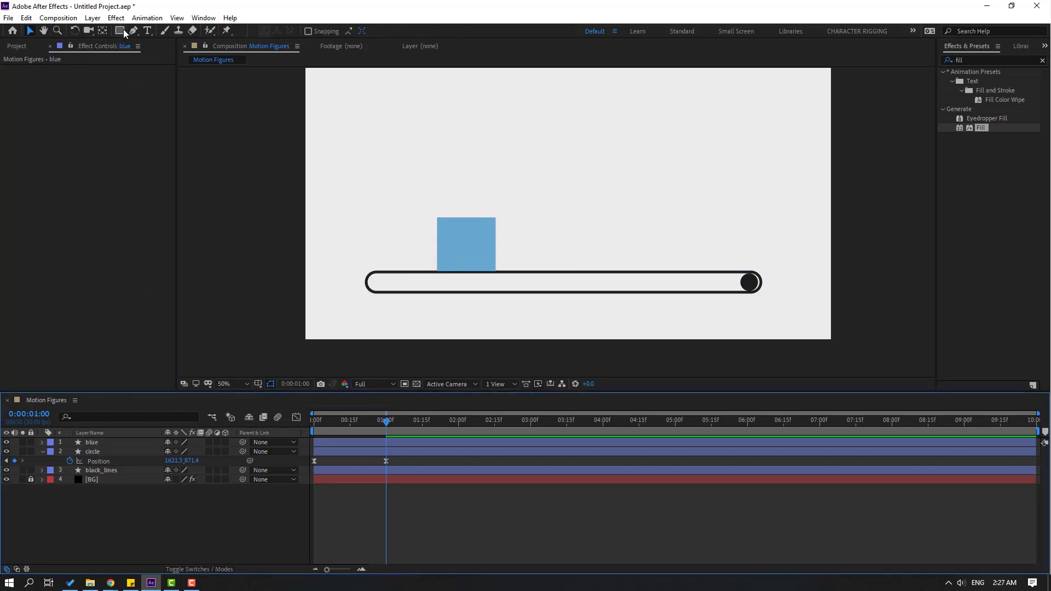
# Draw a circle about as tall as the blue square, above the bar and to the right of the square.
pyautogui.click(119, 30)
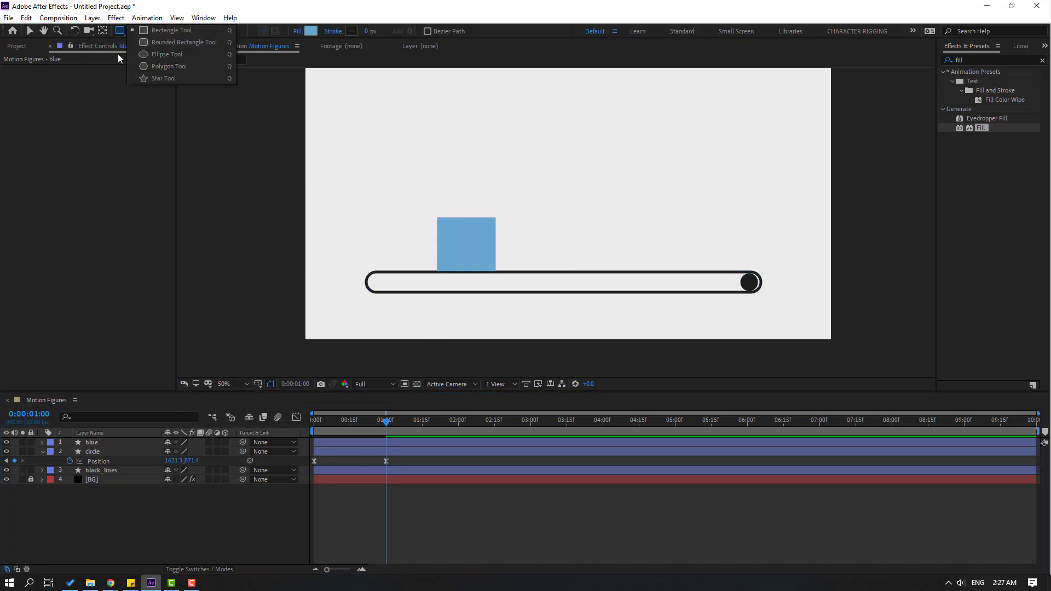
pyautogui.click(156, 55)
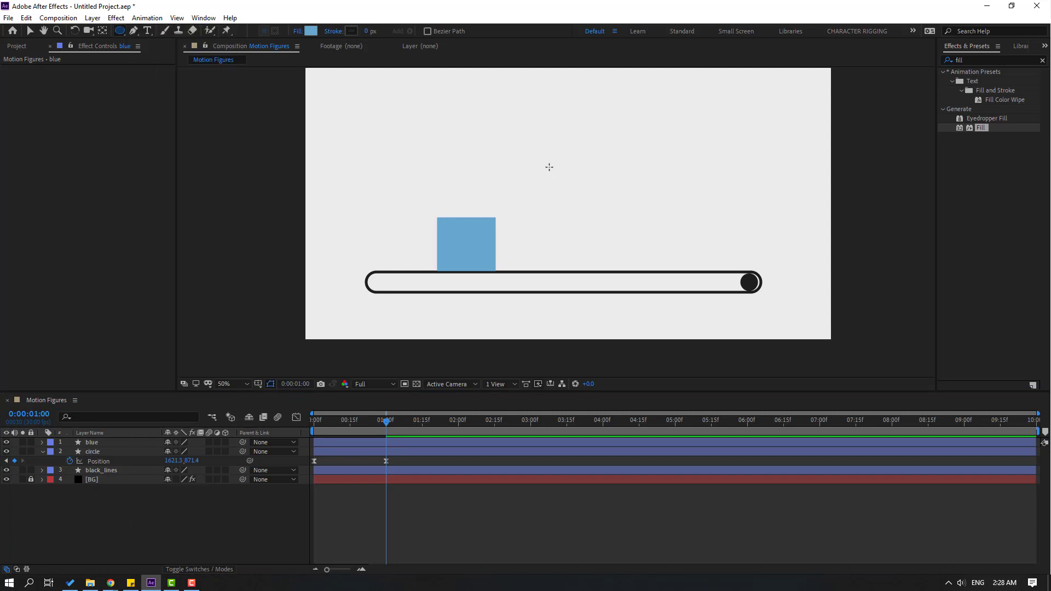
pyautogui.moveTo(443, 221)
pyautogui.mouseDown()
pyautogui.moveTo(502, 278)
pyautogui.moveTo(558, 251)
pyautogui.mouseUp()
pyautogui.press('v')
# Change the new circle's fill color to a light red.
pyautogui.click(398, 31)
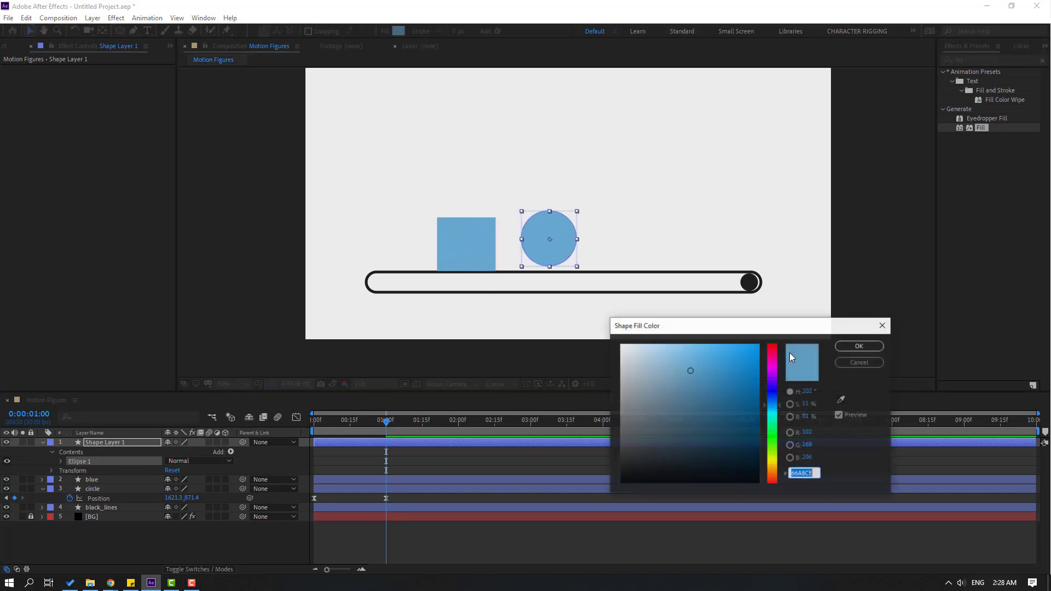
pyautogui.click(772, 347)
pyautogui.click(695, 385)
pyautogui.moveTo(696, 384)
pyautogui.mouseDown()
pyautogui.moveTo(715, 367)
pyautogui.moveTo(699, 354)
pyautogui.moveTo(708, 355)
pyautogui.mouseUp()
pyautogui.click(859, 346)
# Move the red circle down until it rests on the bar's upper line, and deselect it.
pyautogui.scroll(2, 516, 255)
pyautogui.moveTo(541, 339); pyautogui.dragTo(595, 255)
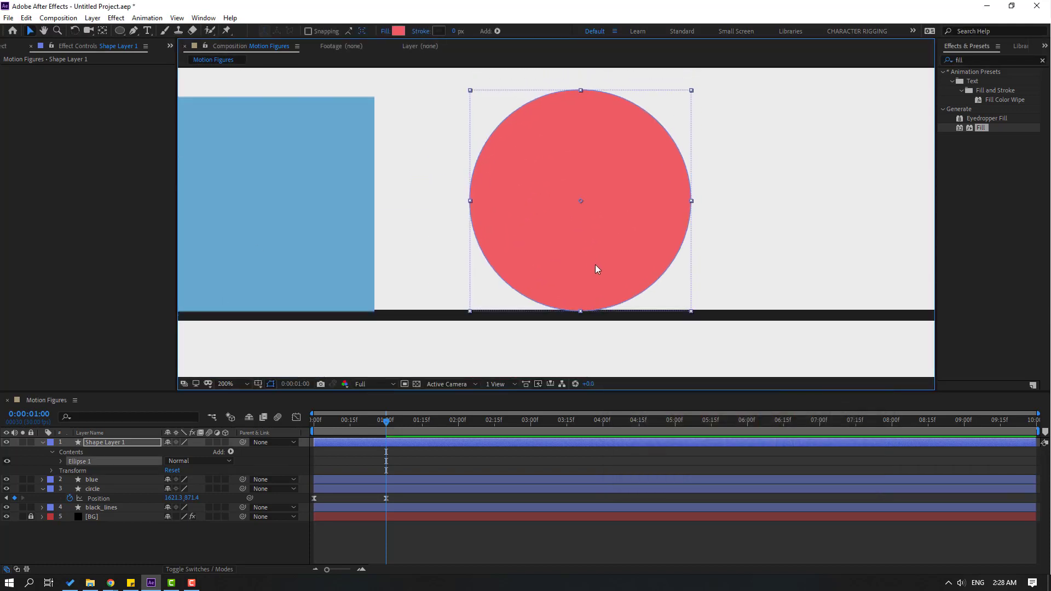
pyautogui.scroll(-2, 595, 265)
pyautogui.click(308, 541)
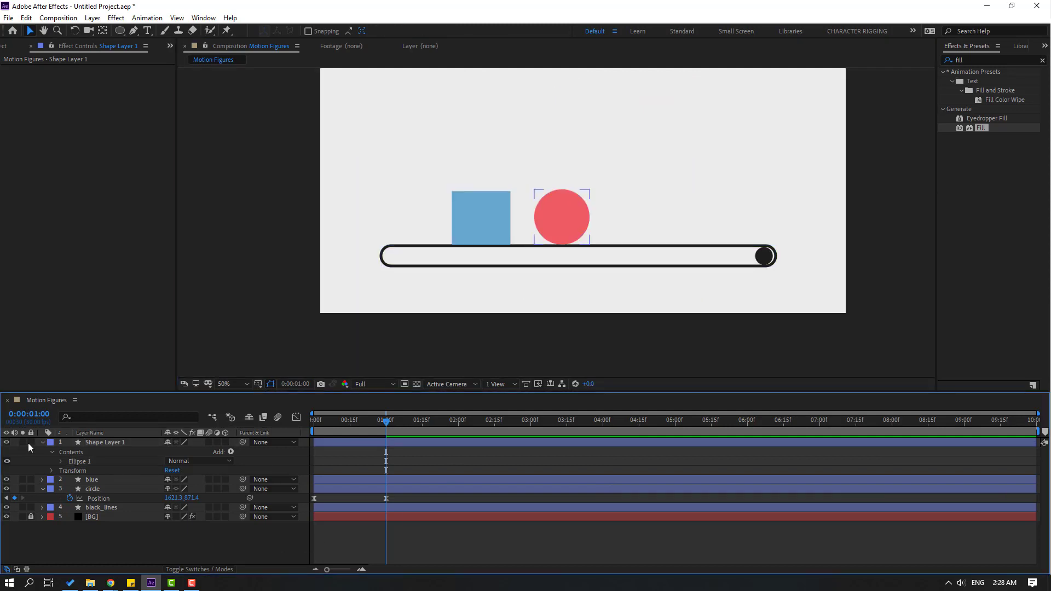
# Collapse the red circle's layer properties and rename the layer as red.
pyautogui.click(43, 442)
pyautogui.click(105, 442)
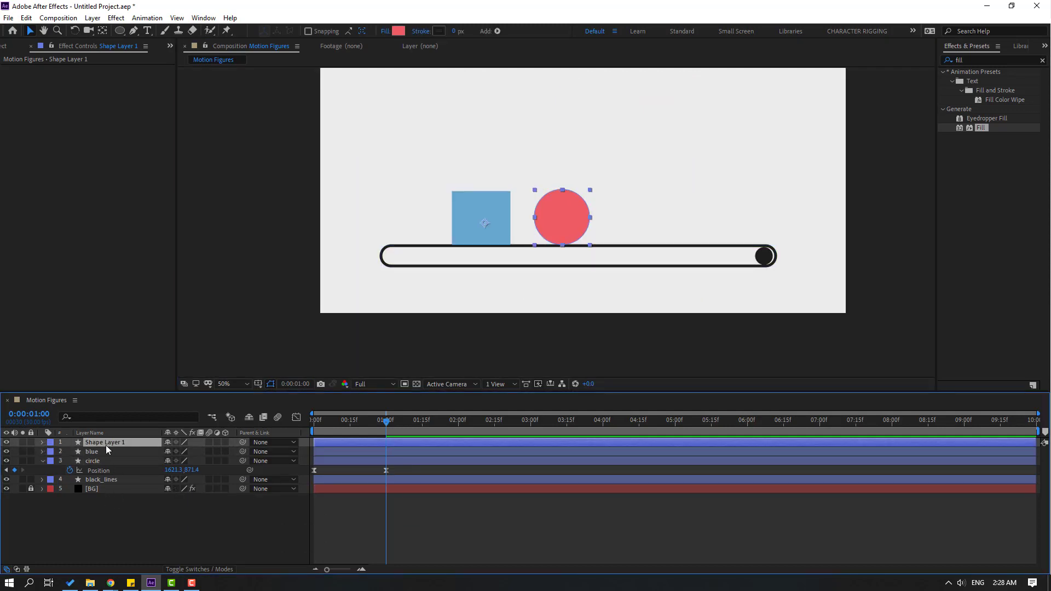
pyautogui.press('Return')
pyautogui.write('red')
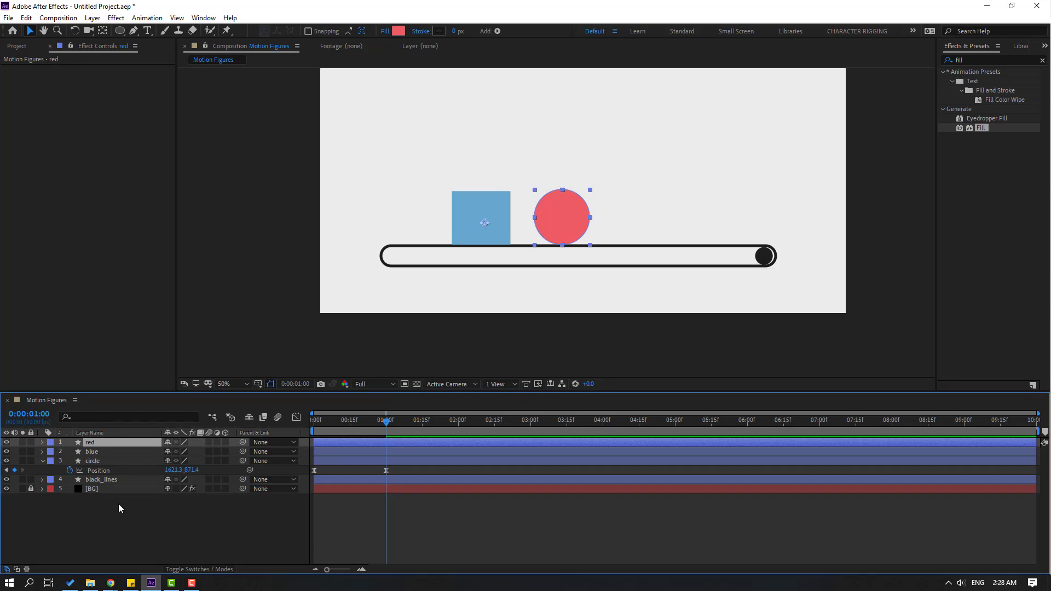
pyautogui.click(118, 504)
# Draw a closed triangle with the Pen tool over the blue square, from its two lower corners to the middle of its upper edge.
pyautogui.press('h')
pyautogui.scroll(1, 557, 223)
pyautogui.scroll(1, 439, 206)
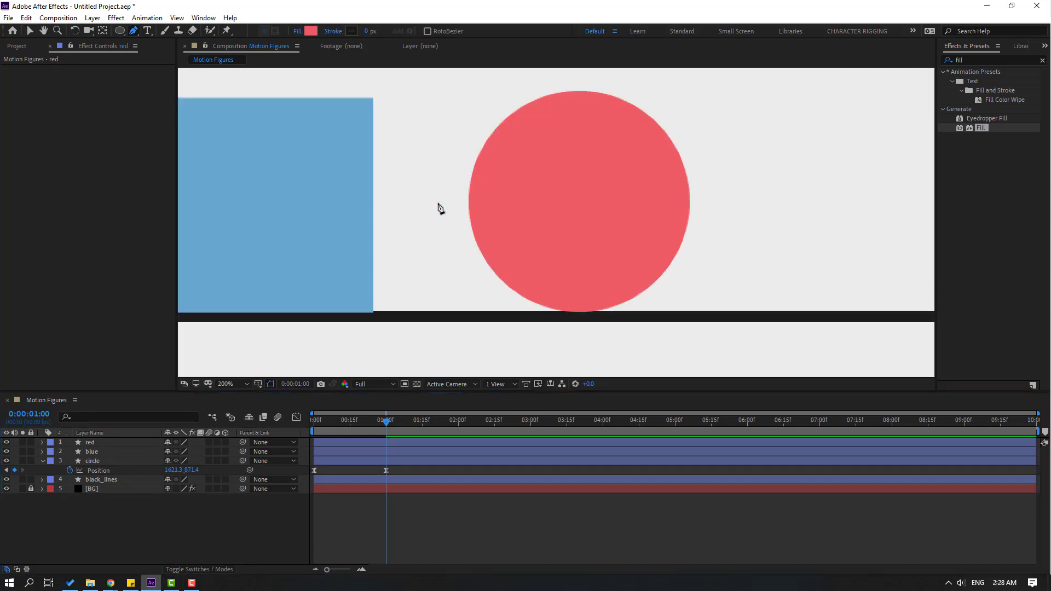
pyautogui.moveTo(312, 192)
pyautogui.mouseDown()
pyautogui.moveTo(592, 210)
pyautogui.moveTo(574, 179)
pyautogui.mouseUp()
pyautogui.press('g')
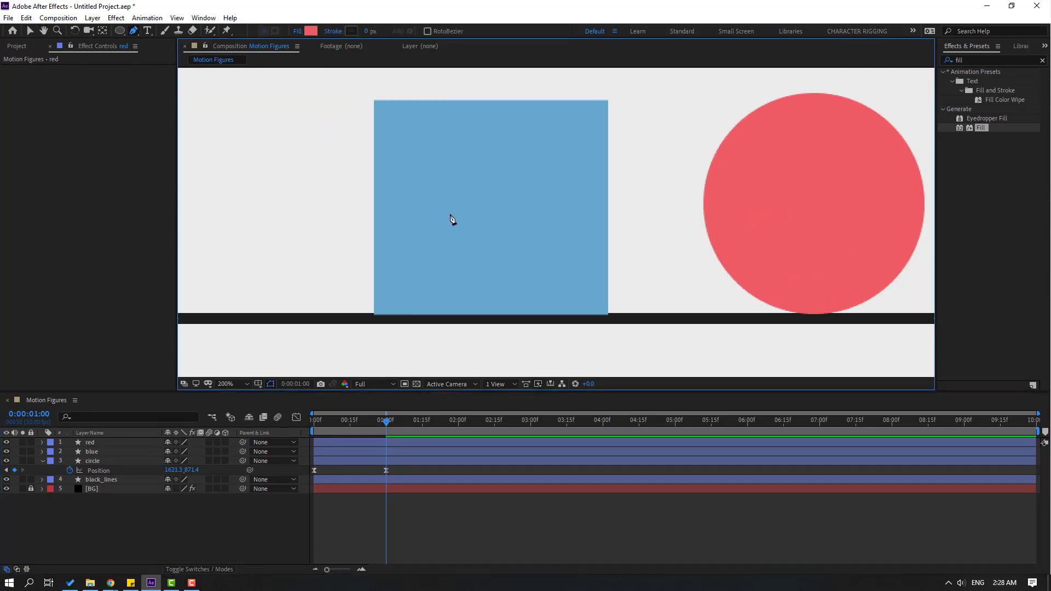
pyautogui.click(375, 316)
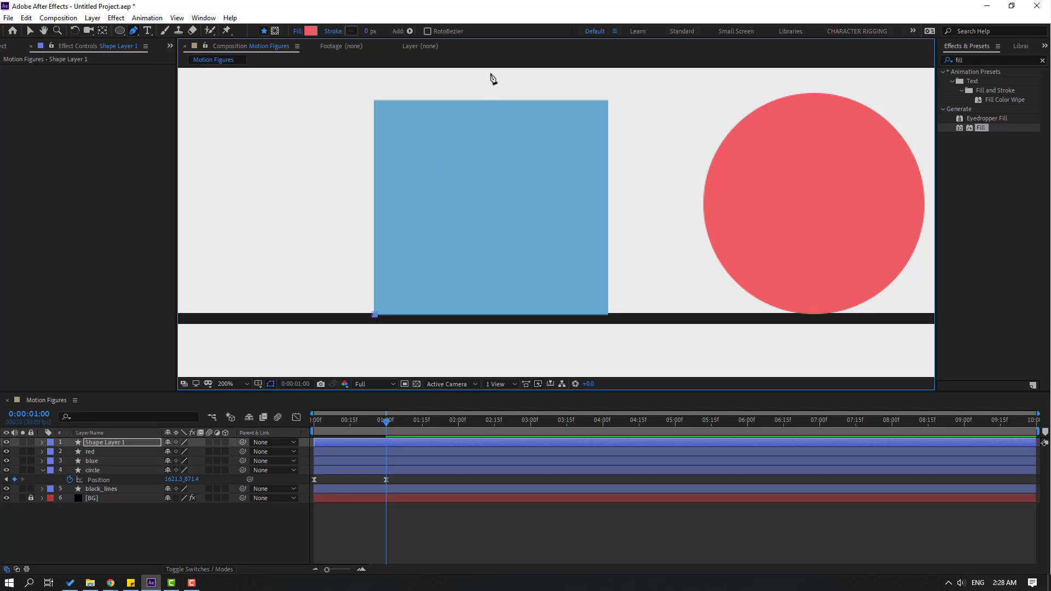
pyautogui.click(608, 315)
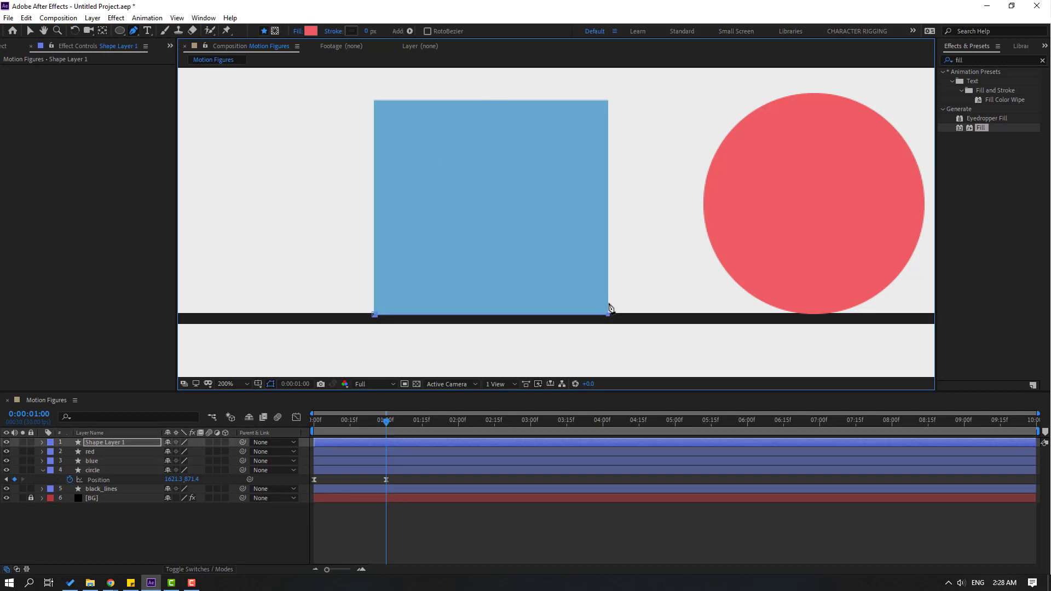
pyautogui.click(500, 101)
pyautogui.click(374, 315)
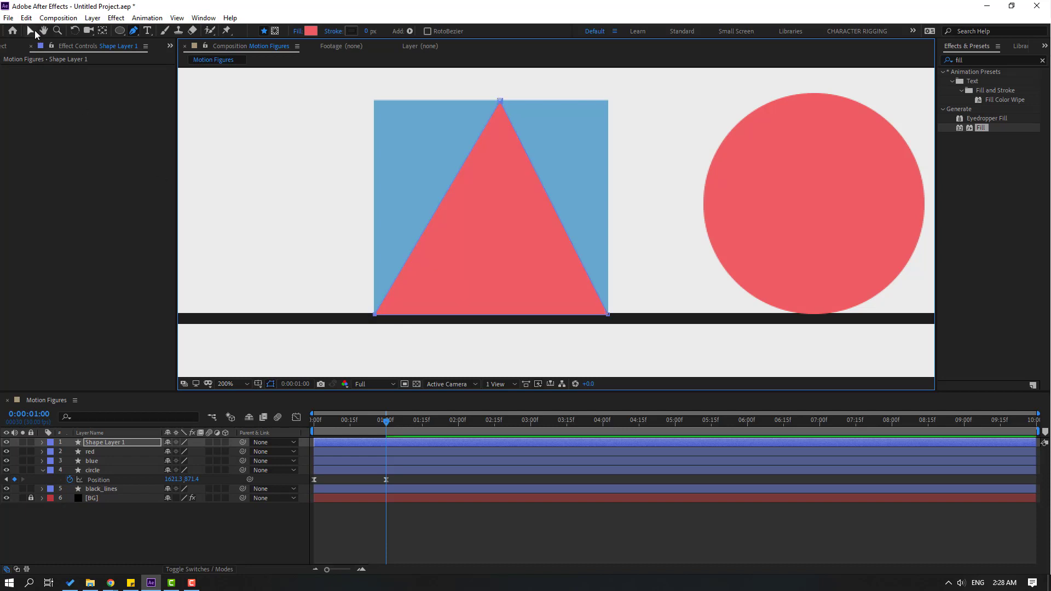
# Move the triangle right along the bar until it stands clear of the red circle, on its right side.
pyautogui.click(33, 31)
pyautogui.scroll(-1, 420, 221)
pyautogui.moveTo(481, 266); pyautogui.dragTo(550, 268)
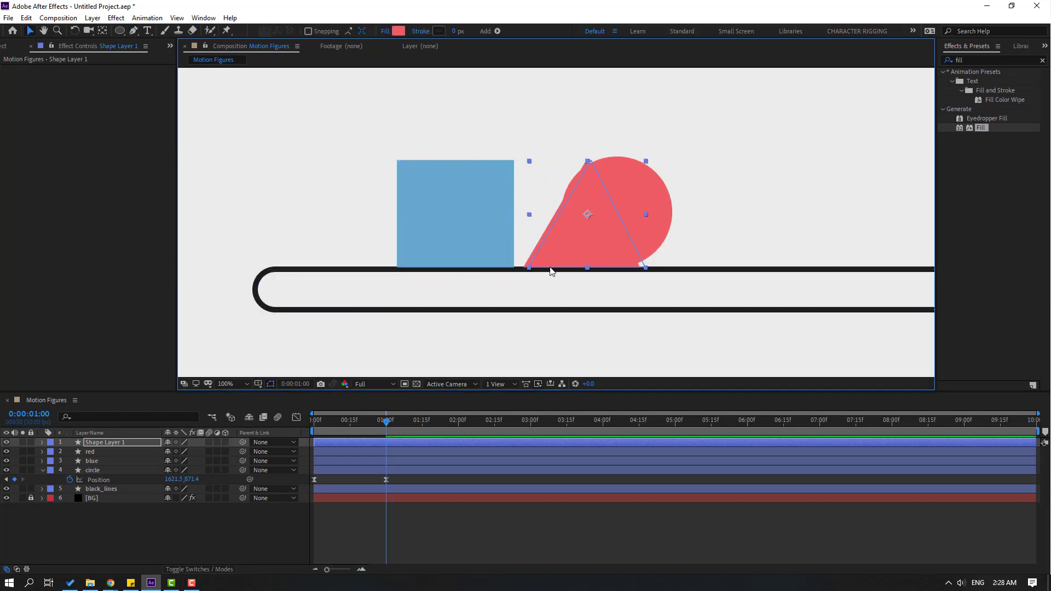
pyautogui.hotkey('shift', 'Right')
pyautogui.hotkey('shift', 'Right')
pyautogui.hotkey('shift', 'Right')
pyautogui.hotkey('shift', 'Right')
pyautogui.hotkey('shift', 'Right')
pyautogui.hotkey('shift', 'Right')
pyautogui.hotkey('shift', 'Right')
pyautogui.hotkey('shift', 'Right')
pyautogui.hotkey('shift', 'Right')
pyautogui.hotkey('shift', 'Right')
pyautogui.hotkey('shift', 'Right')
pyautogui.hotkey('shift', 'Right')
pyautogui.hotkey('shift', 'Right')
pyautogui.hotkey('shift', 'Right')
pyautogui.hotkey('shift', 'Right')
pyautogui.hotkey('shift', 'Right')
pyautogui.hotkey('shift', 'Right')
pyautogui.hotkey('shift', 'Right')
pyautogui.hotkey('shift', 'Right')
pyautogui.hotkey('shift', 'Right')
pyautogui.moveTo(712, 248); pyautogui.dragTo(561, 247)
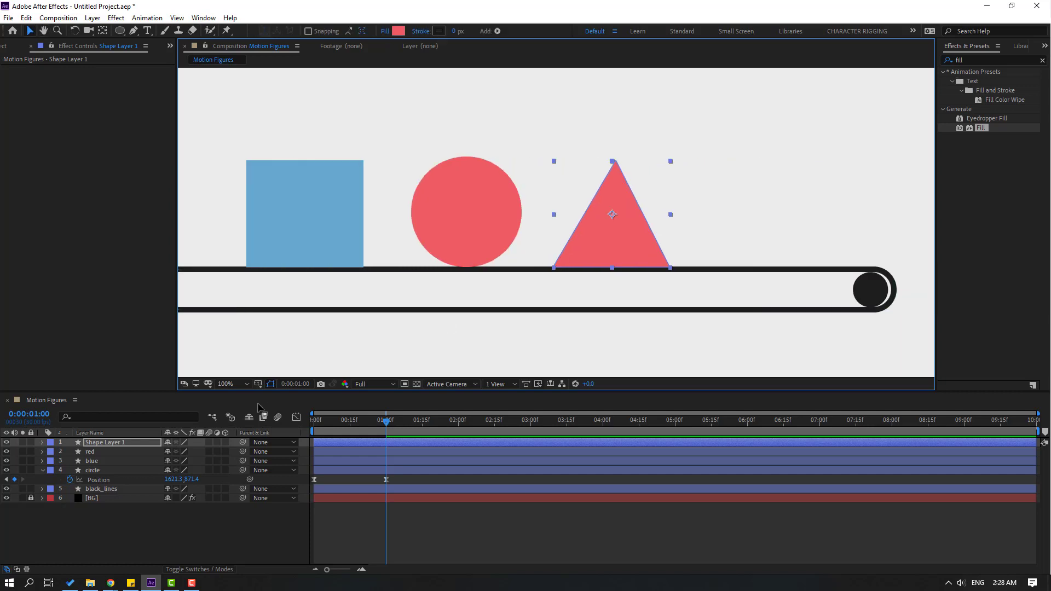
# Change the triangle's fill colour to light green, hex 8CDD90.
pyautogui.click(402, 31)
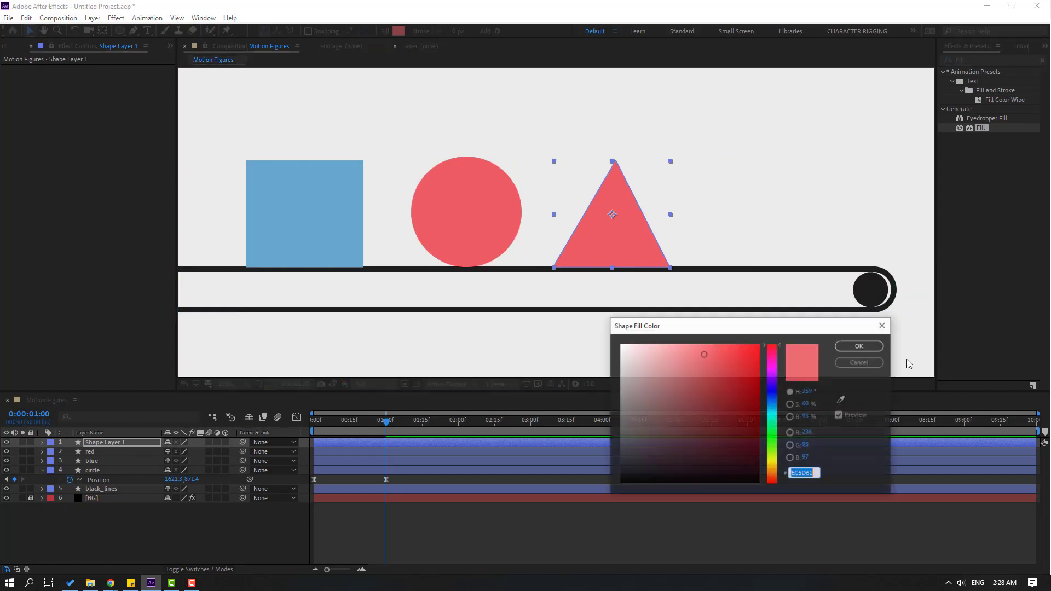
pyautogui.click(773, 442)
pyautogui.moveTo(773, 439); pyautogui.dragTo(772, 437)
pyautogui.moveTo(696, 368)
pyautogui.mouseDown()
pyautogui.moveTo(697, 359)
pyautogui.moveTo(671, 362)
pyautogui.mouseUp()
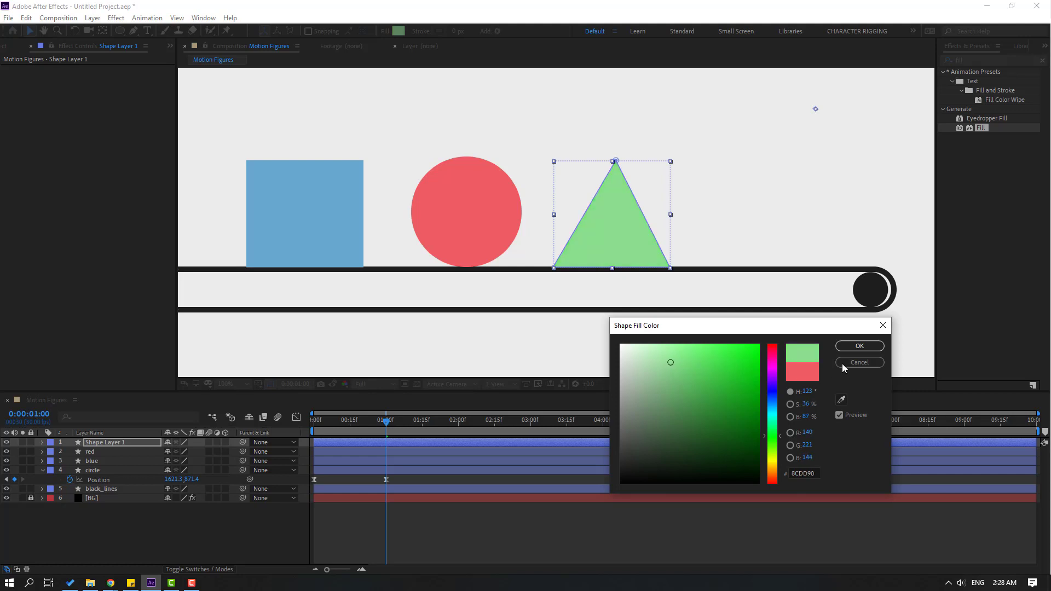
pyautogui.click(856, 346)
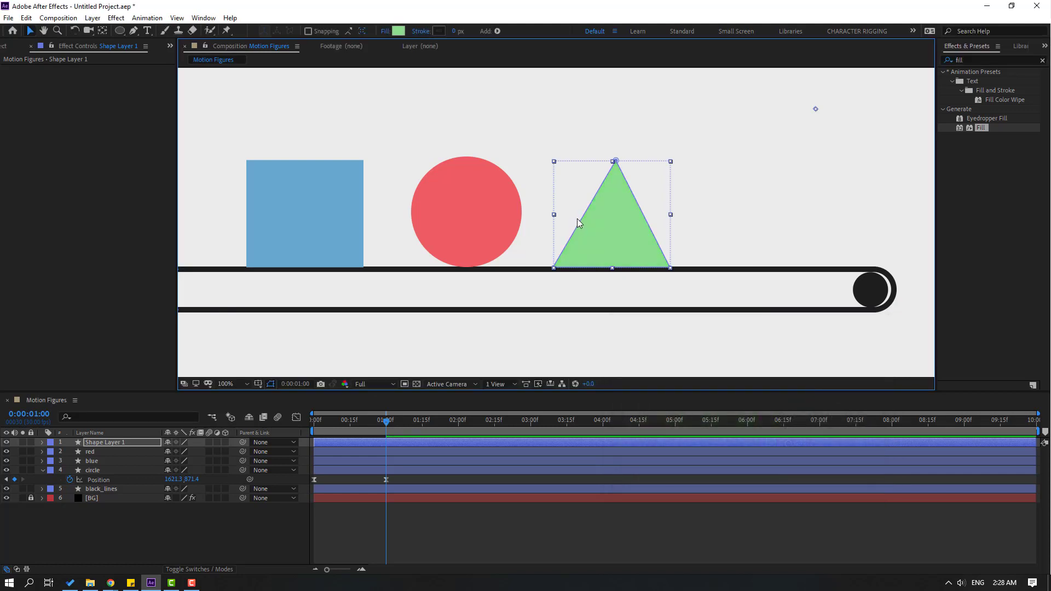
# Lower the triangle's apex with the Pen tool and centre it over the base, keeping the triangle selected.
pyautogui.click(104, 441)
pyautogui.click(133, 31)
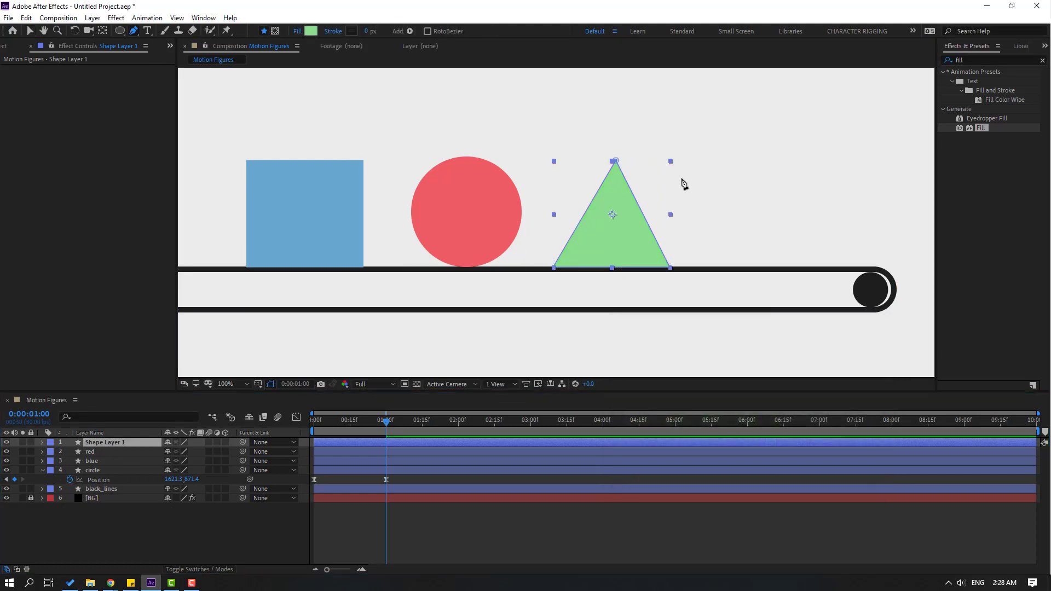
pyautogui.click(615, 166)
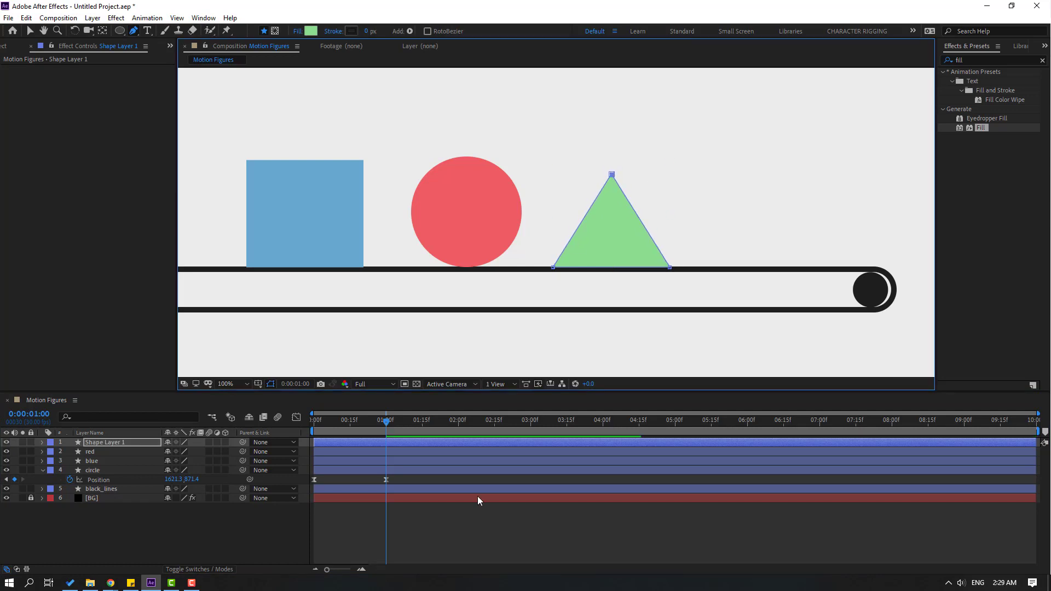
pyautogui.click(504, 513)
pyautogui.click(613, 235)
pyautogui.press('v')
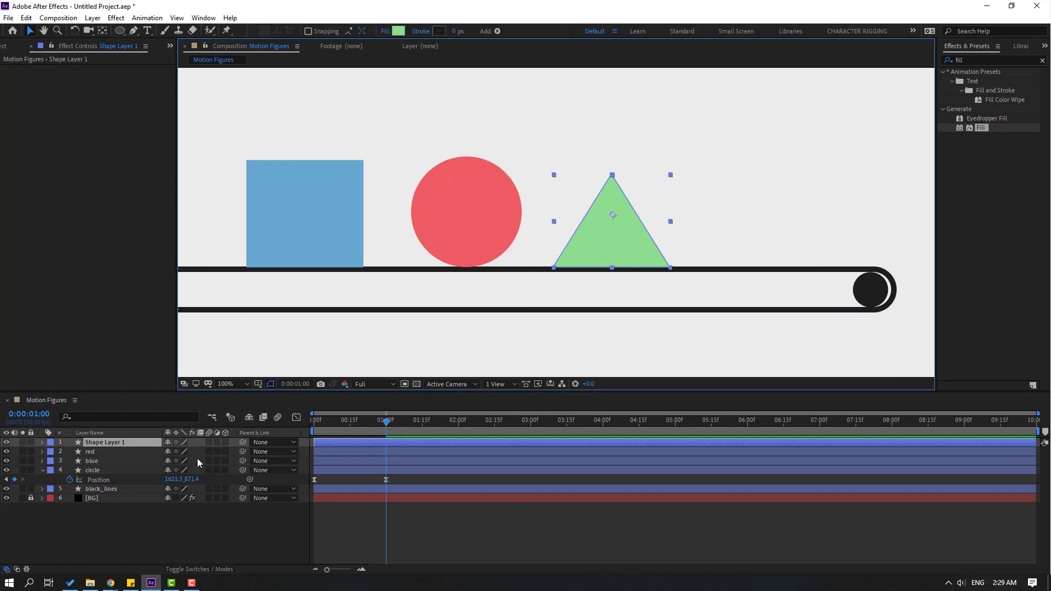
# Scale the triangle to 105%, rename its layer as green, and collapse its properties.
pyautogui.press('s')
pyautogui.moveTo(180, 452); pyautogui.dragTo(184, 452)
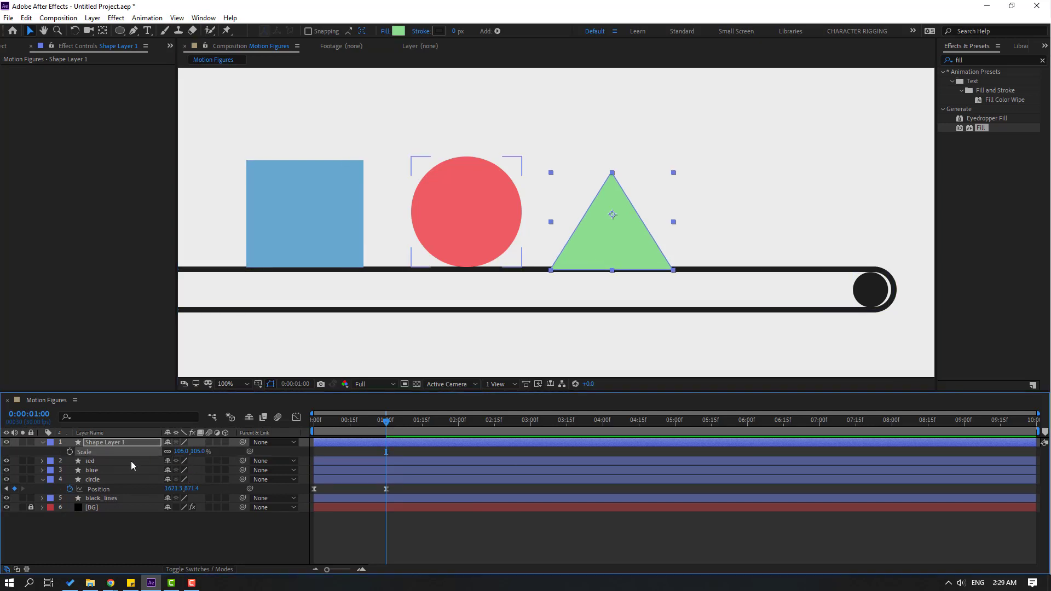
pyautogui.press('Return')
pyautogui.write('gree')
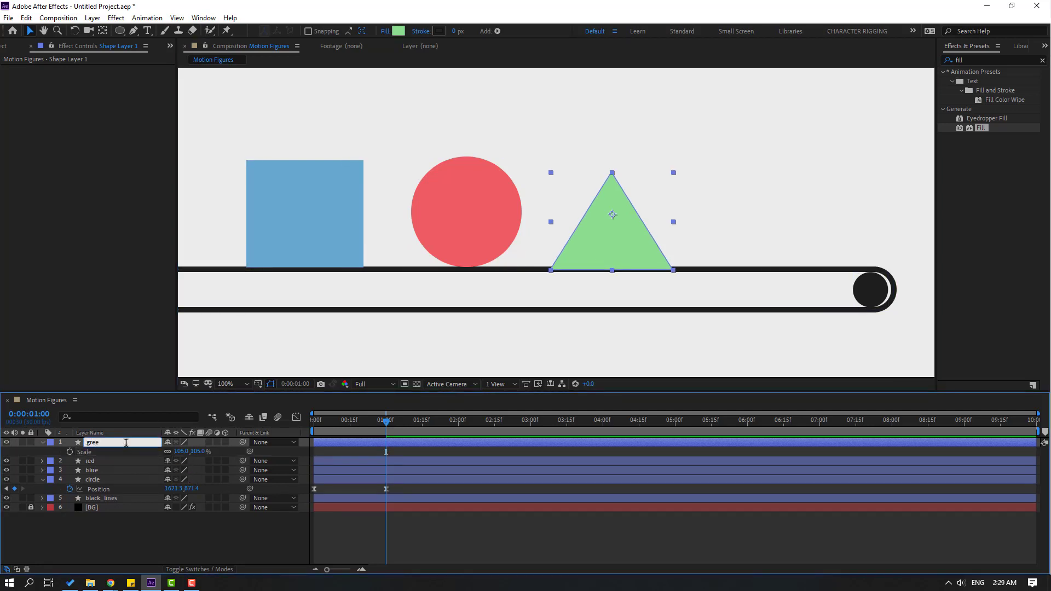
pyautogui.write('n')
pyautogui.press('Return')
pyautogui.click(42, 442)
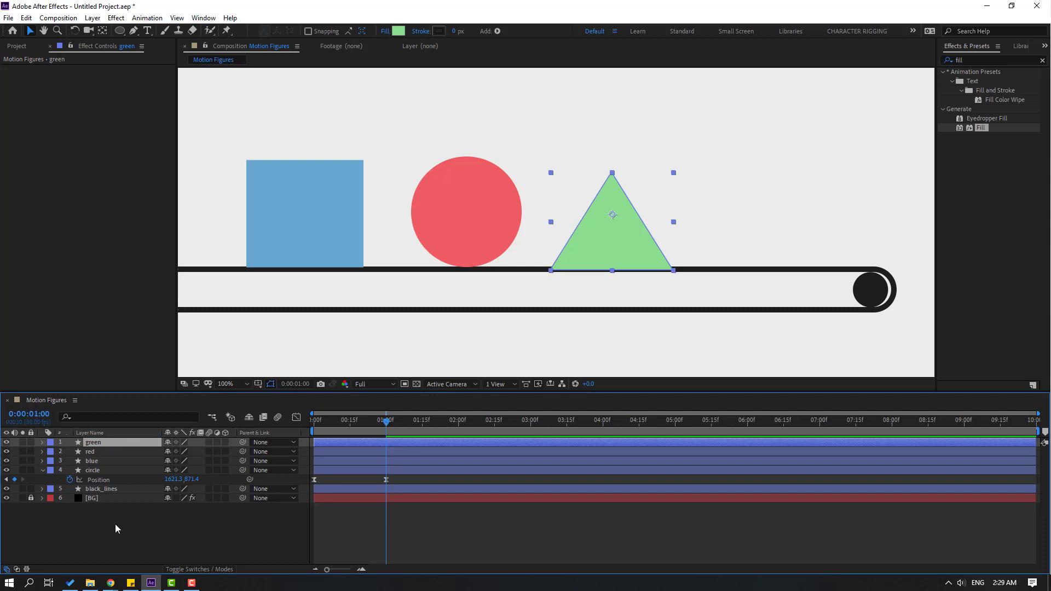
pyautogui.click(115, 524)
# Lift the green triangle slightly so its base is clear of the bar's upper line.
pyautogui.press('.')
pyautogui.click(682, 258)
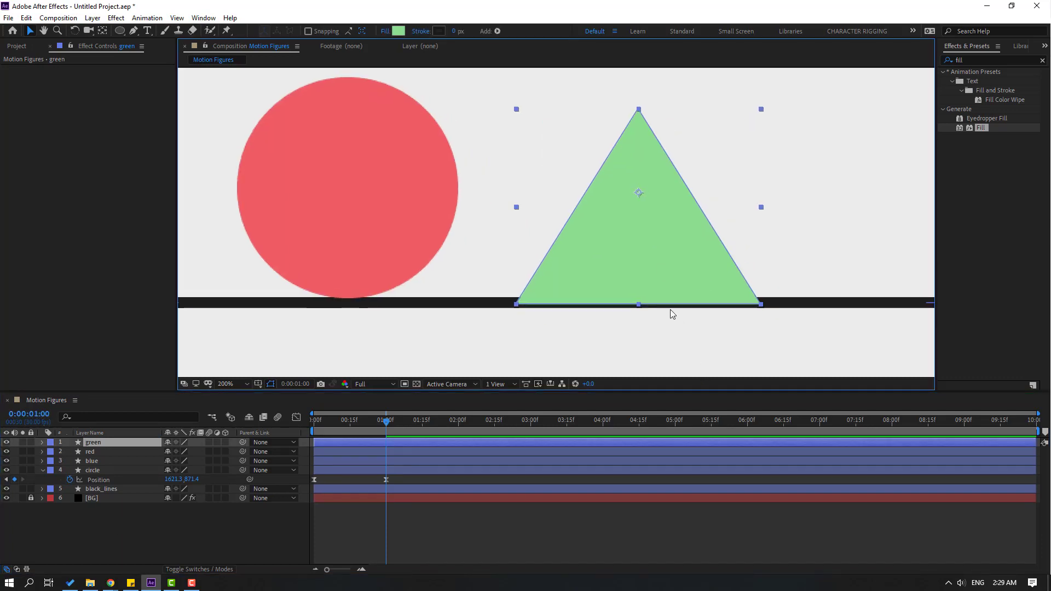
pyautogui.moveTo(633, 274); pyautogui.dragTo(626, 258)
# Move the green triangle's anchor point to the middle of its base.
pyautogui.click(102, 31)
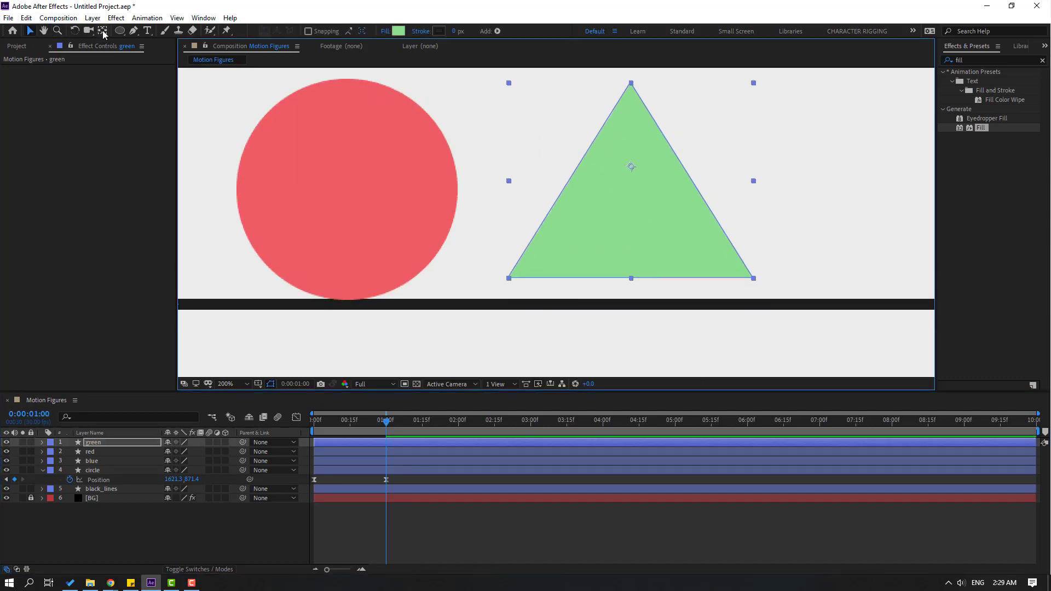
pyautogui.moveTo(632, 174); pyautogui.dragTo(647, 290)
pyautogui.scroll(2, 648, 290)
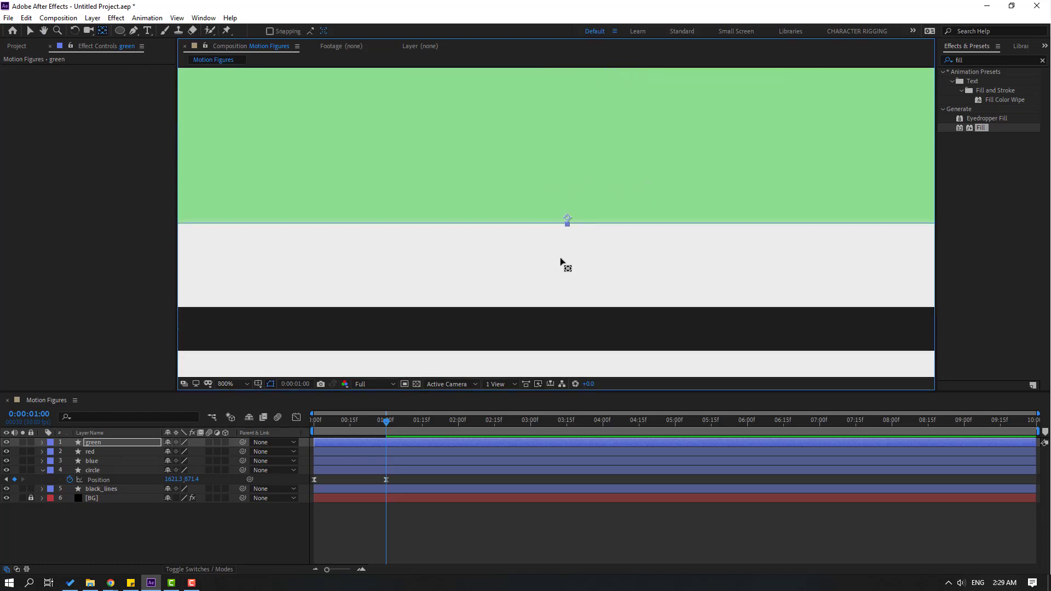
pyautogui.moveTo(568, 218); pyautogui.dragTo(567, 224)
pyautogui.click(31, 31)
pyautogui.scroll(-3, 383, 200)
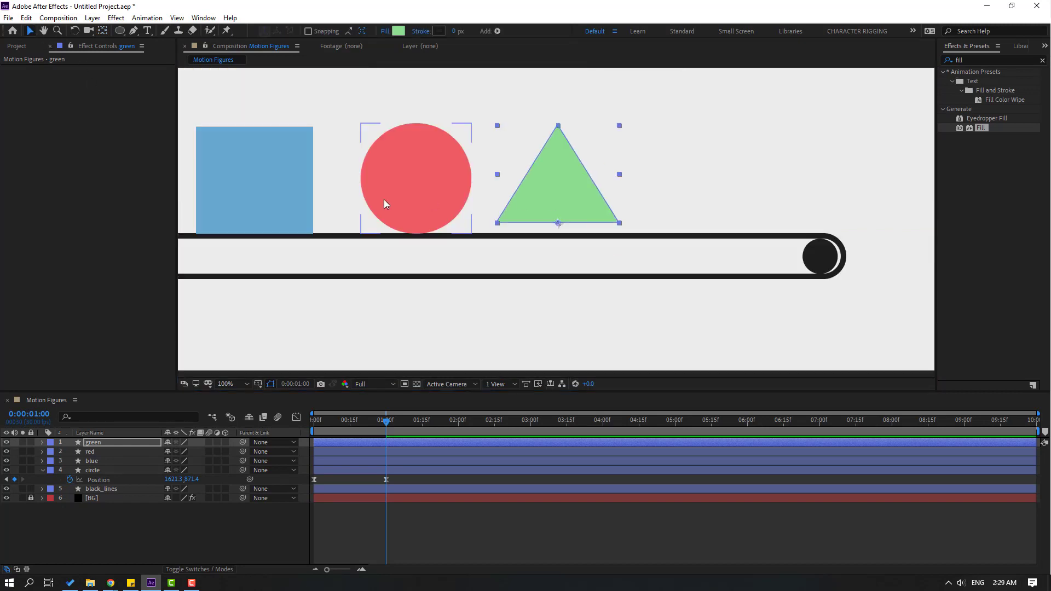
# Move the red circle's anchor point to the lowest point of its outline.
pyautogui.moveTo(384, 199); pyautogui.dragTo(488, 211)
pyautogui.click(507, 175)
pyautogui.scroll(2, 542, 238)
pyautogui.scroll(-2, 542, 236)
pyautogui.scroll(-3, 350, 172)
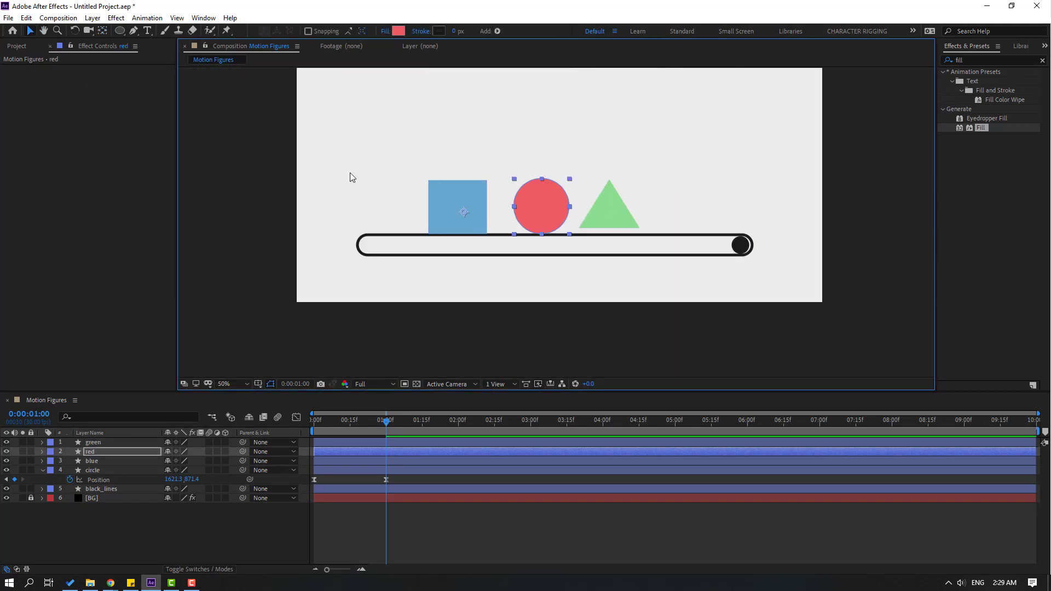
pyautogui.click(102, 31)
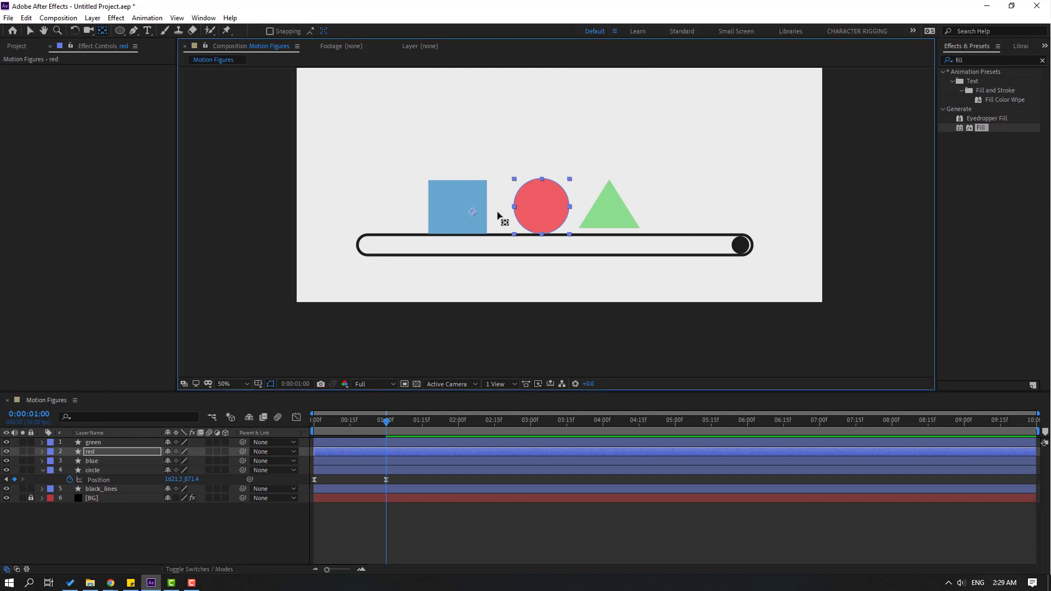
pyautogui.scroll(6, 544, 263)
pyautogui.moveTo(455, 292); pyautogui.dragTo(645, 153)
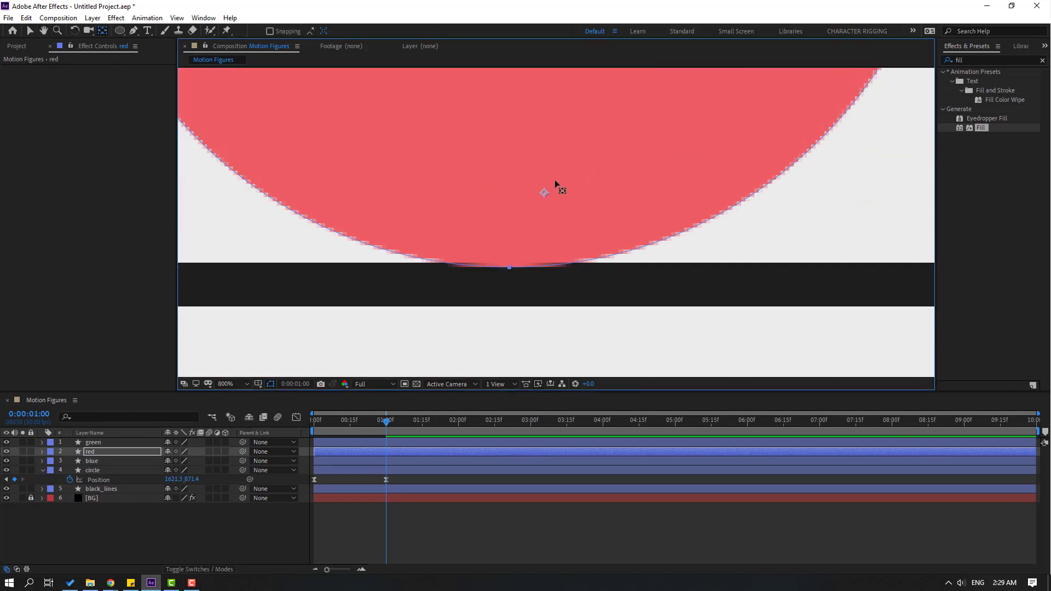
pyautogui.moveTo(538, 213); pyautogui.dragTo(510, 267)
pyautogui.click(31, 32)
# Move the blue square's anchor point onto its lower edge, near the middle.
pyautogui.scroll(-6, 536, 183)
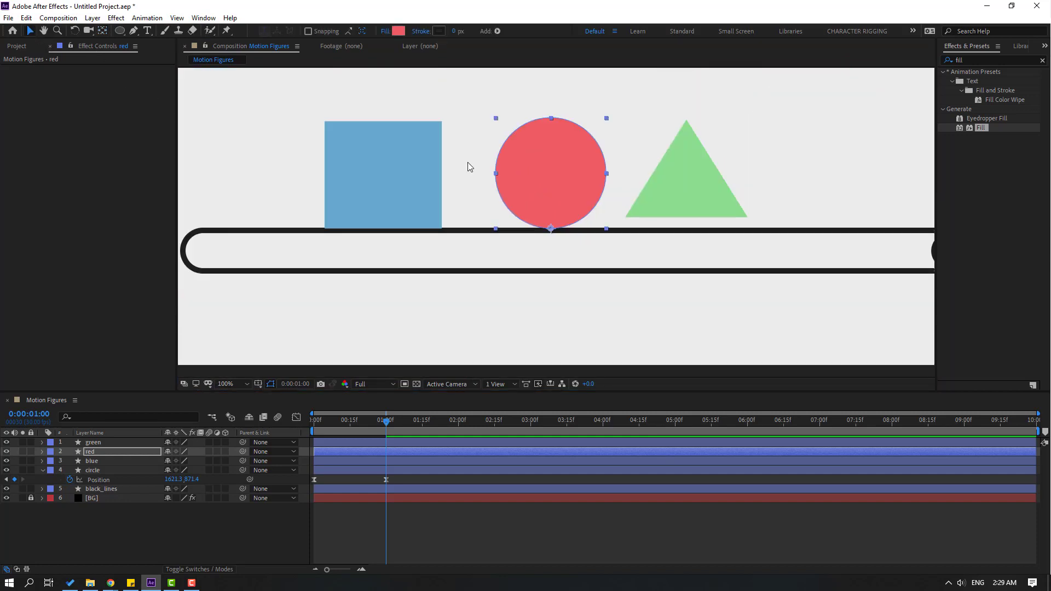
pyautogui.click(360, 162)
pyautogui.hscroll(-5, 335, 139)
pyautogui.press('y')
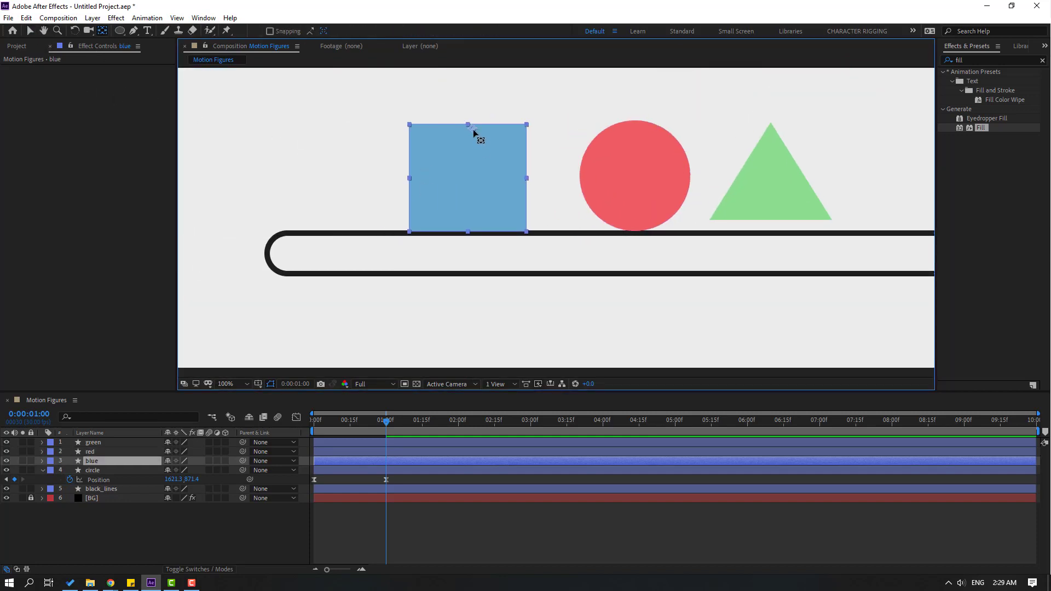
pyautogui.moveTo(473, 129); pyautogui.dragTo(467, 233)
pyautogui.scroll(4, 488, 265)
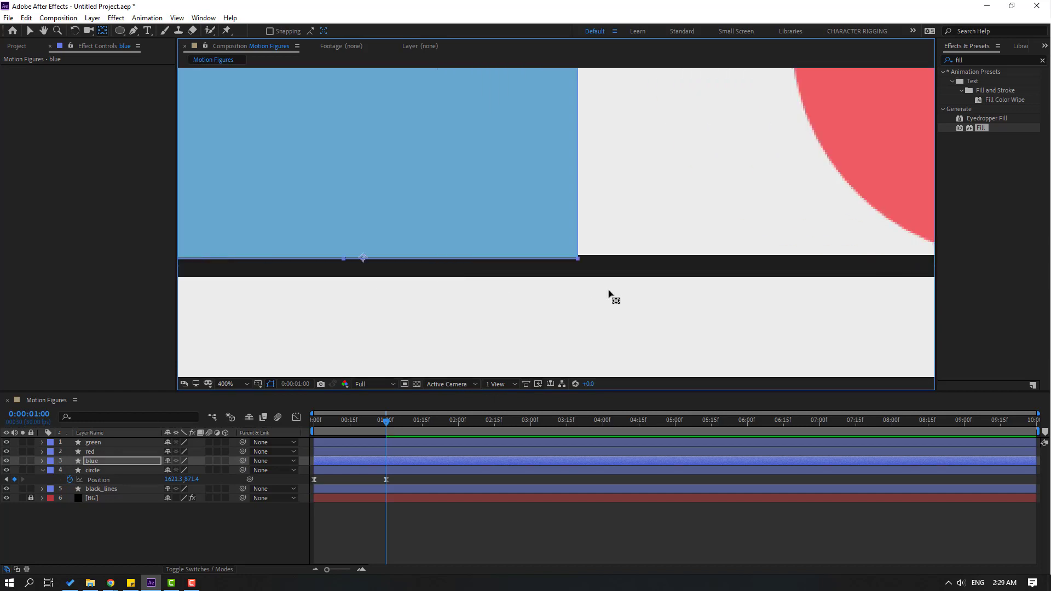
pyautogui.scroll(-2, 474, 280)
pyautogui.press(',')
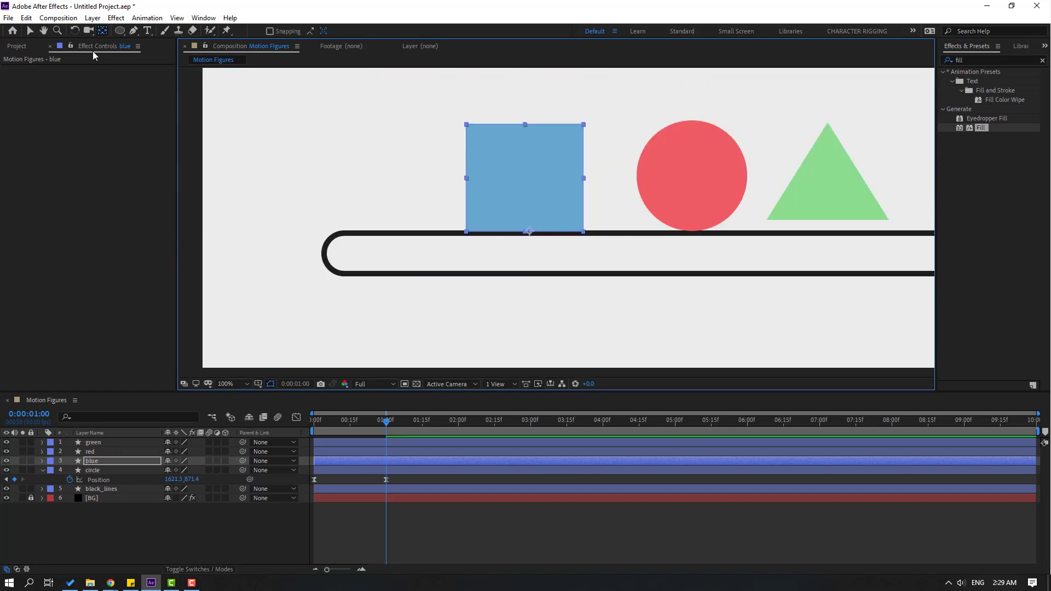
pyautogui.click(30, 30)
pyautogui.scroll(-2, 618, 279)
pyautogui.scroll(2, 666, 303)
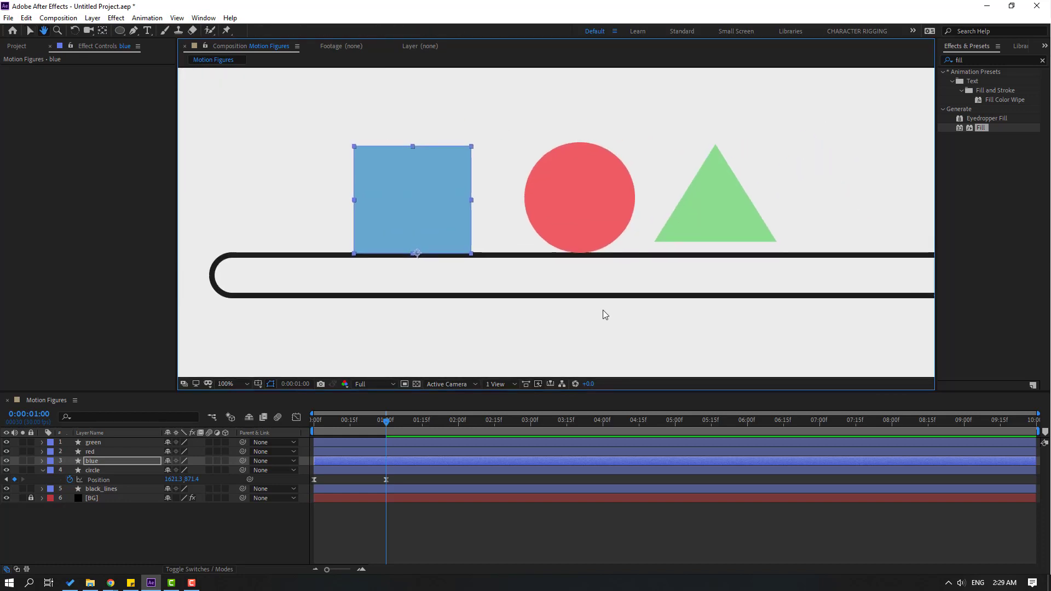
# Lower the green triangle towards the bar's upper line and scale it to 109%.
pyautogui.click(720, 209)
pyautogui.hscroll(3, 685, 230)
pyautogui.moveTo(639, 251); pyautogui.dragTo(656, 261)
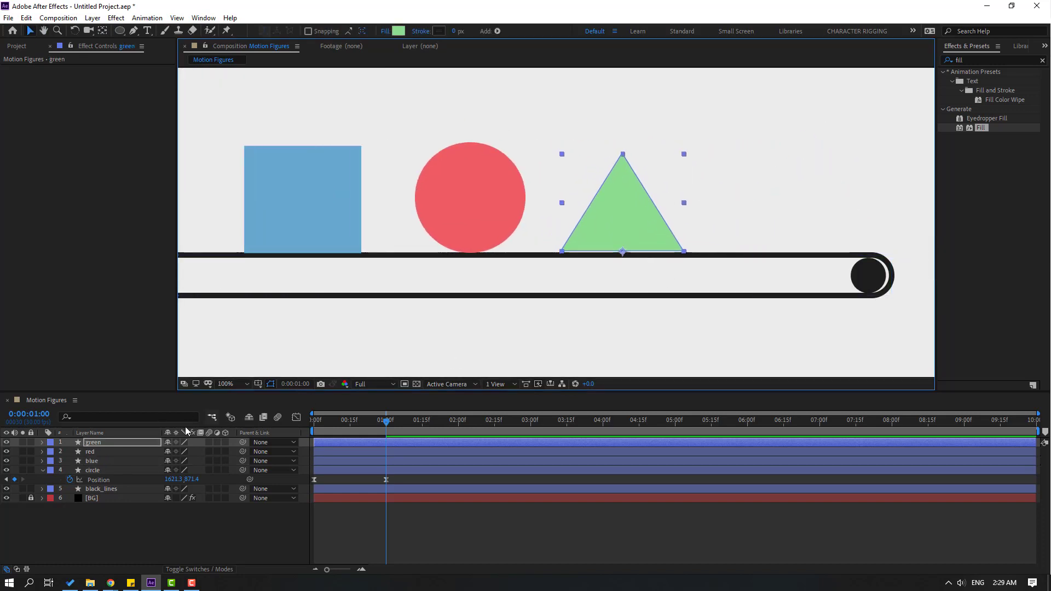
pyautogui.press('s')
pyautogui.moveTo(180, 453); pyautogui.dragTo(180, 454)
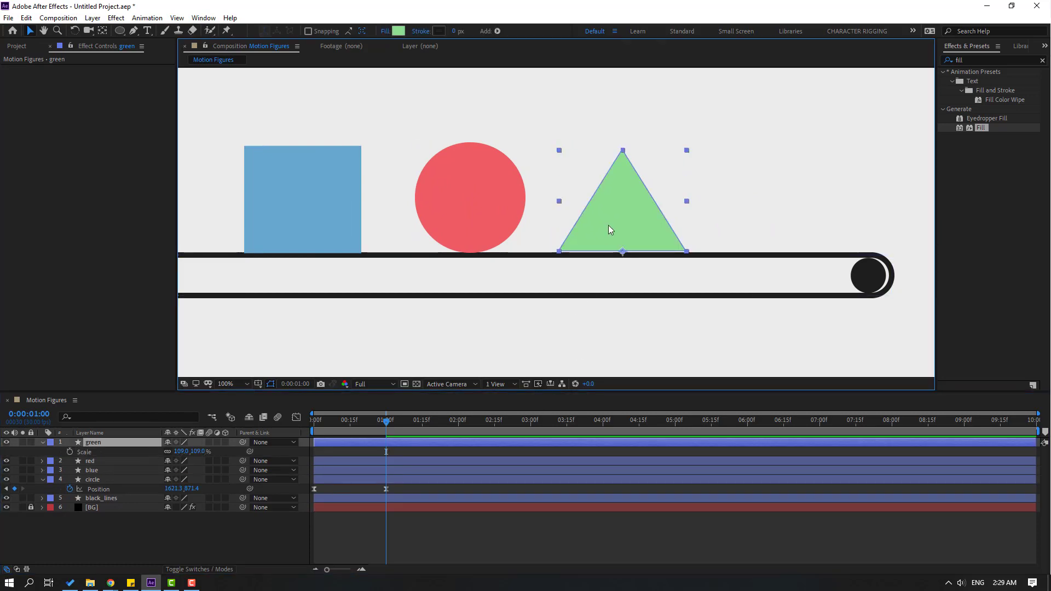
# Nudge the green triangle down and slightly right to seat its base on the bar's upper line, and deselect it.
pyautogui.press('Down')
pyautogui.press('Down')
pyautogui.press('Down')
pyautogui.press('Right')
pyautogui.press('Right')
pyautogui.click(223, 534)
# Shift the blue square, red circle and green triangle together to the right until they are centred over the bar, and deselect them.
pyautogui.scroll(-3, 483, 311)
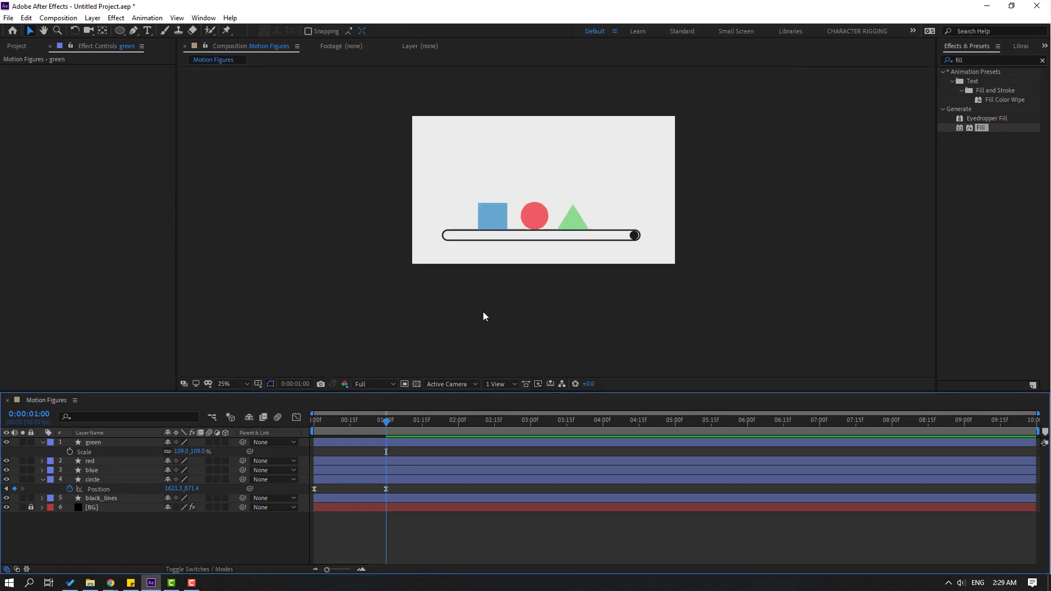
pyautogui.click(491, 226)
pyautogui.keyDown('shift'); pyautogui.click(534, 217); pyautogui.keyUp('shift')
pyautogui.keyDown('shift'); pyautogui.click(573, 220); pyautogui.keyUp('shift')
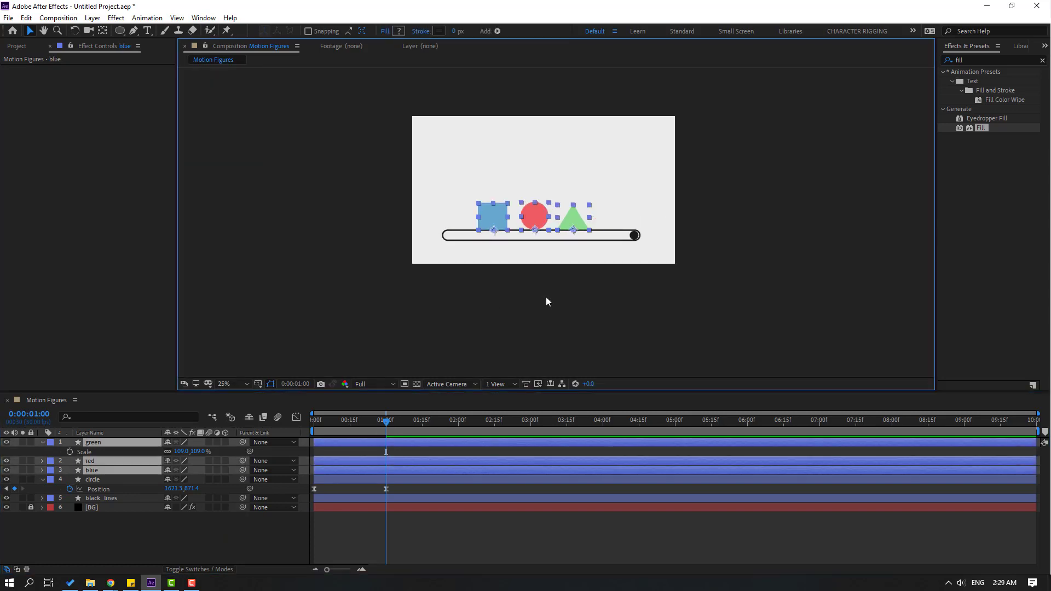
pyautogui.hotkey('shift', 'Right')
pyautogui.hotkey('shift', 'Left')
pyautogui.press('Right')
pyautogui.press('Right')
pyautogui.press('Right')
pyautogui.press('Right')
pyautogui.press('Right')
pyautogui.press('Right')
pyautogui.press('Right')
pyautogui.press('Right')
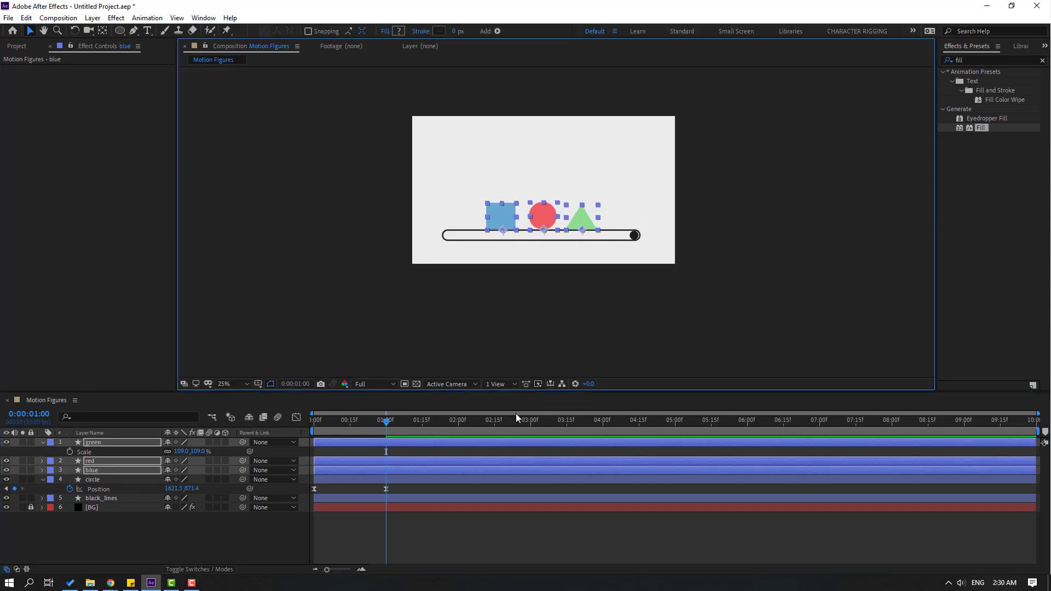
pyautogui.click(83, 514)
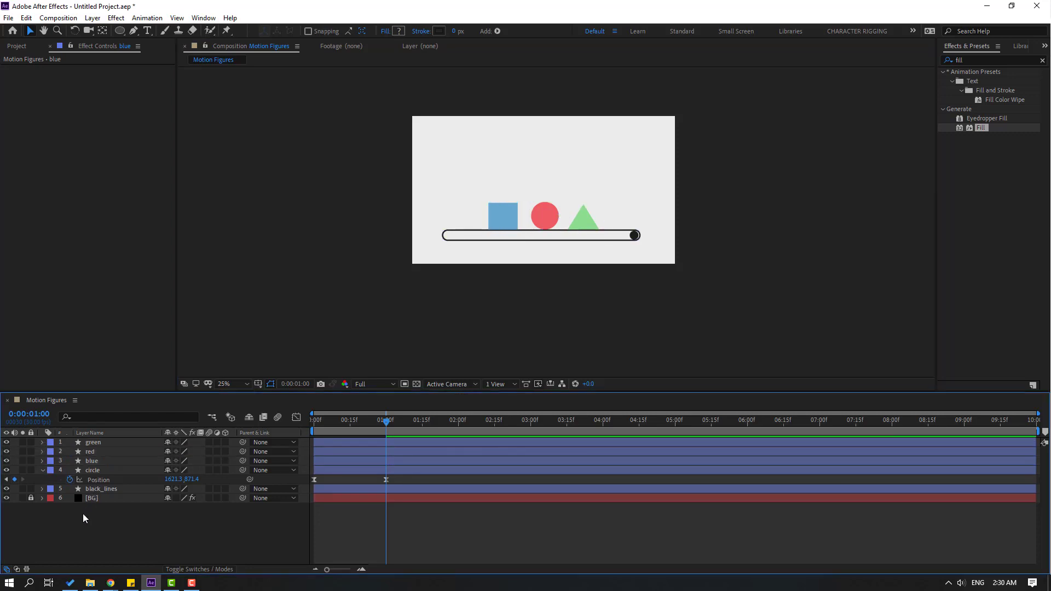
# Add a starting Position keyframe to the blue layer at 0:00:00:00.
pyautogui.click(91, 462)
pyautogui.scroll(2, 569, 280)
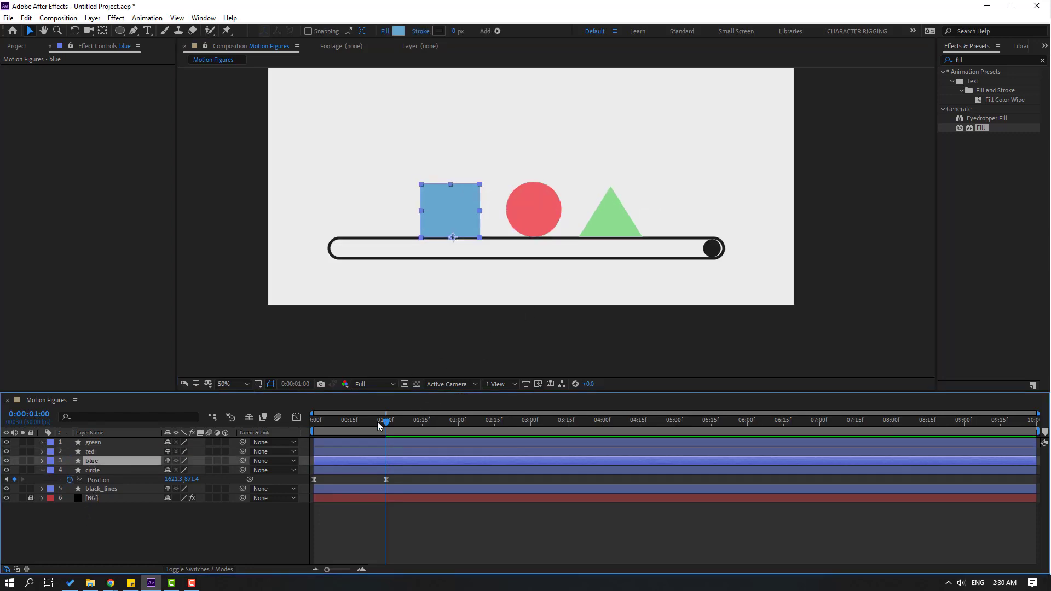
pyautogui.moveTo(378, 426); pyautogui.dragTo(313, 424)
pyautogui.press('p')
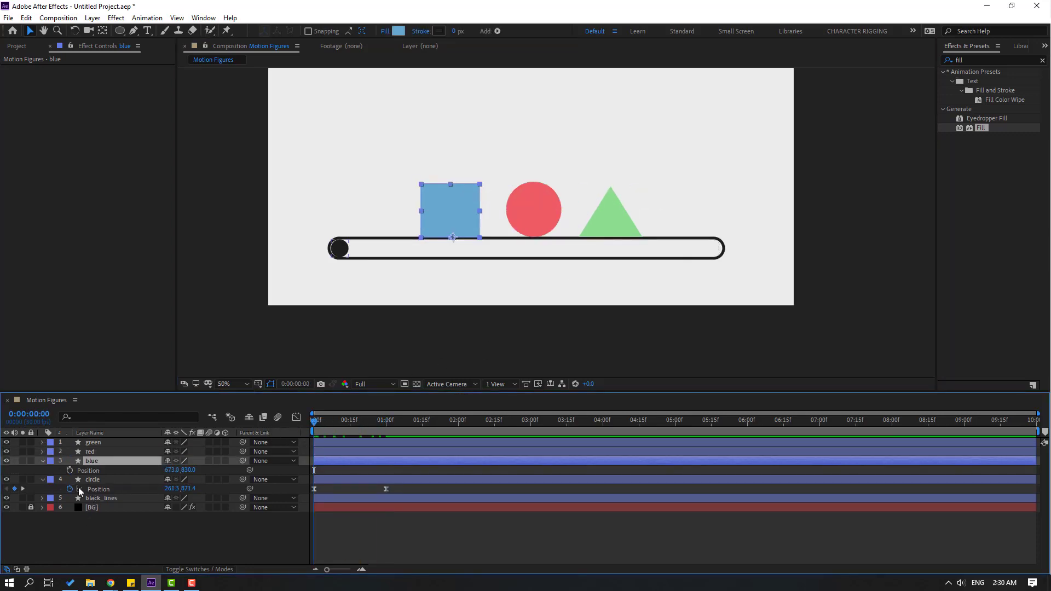
pyautogui.click(70, 471)
# At 0:00:00:10, raise the blue square above the bar by setting its vertical Position to 622.
pyautogui.moveTo(430, 304); pyautogui.dragTo(489, 320)
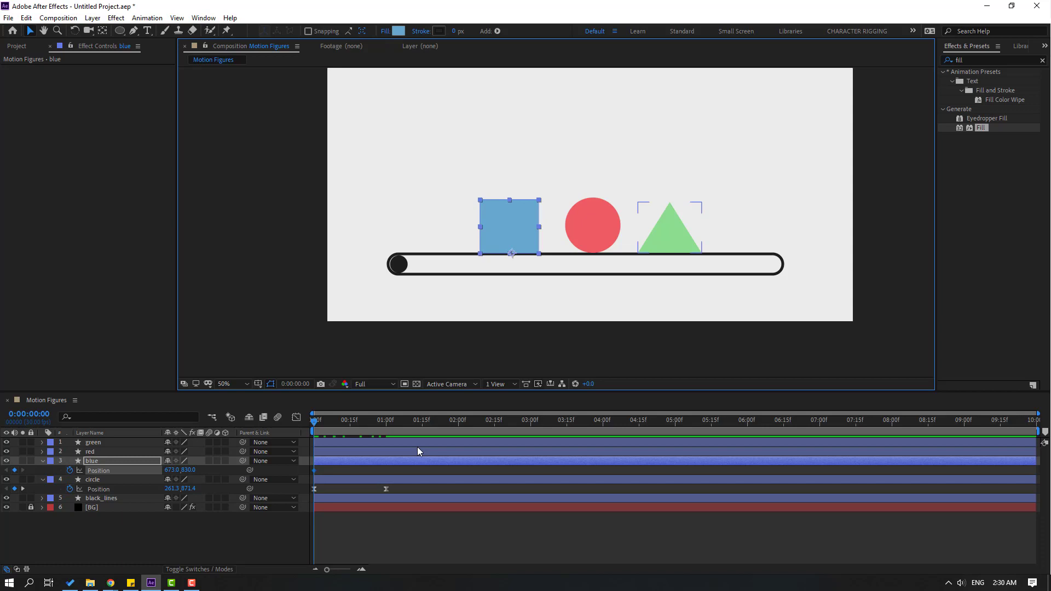
pyautogui.click(288, 383)
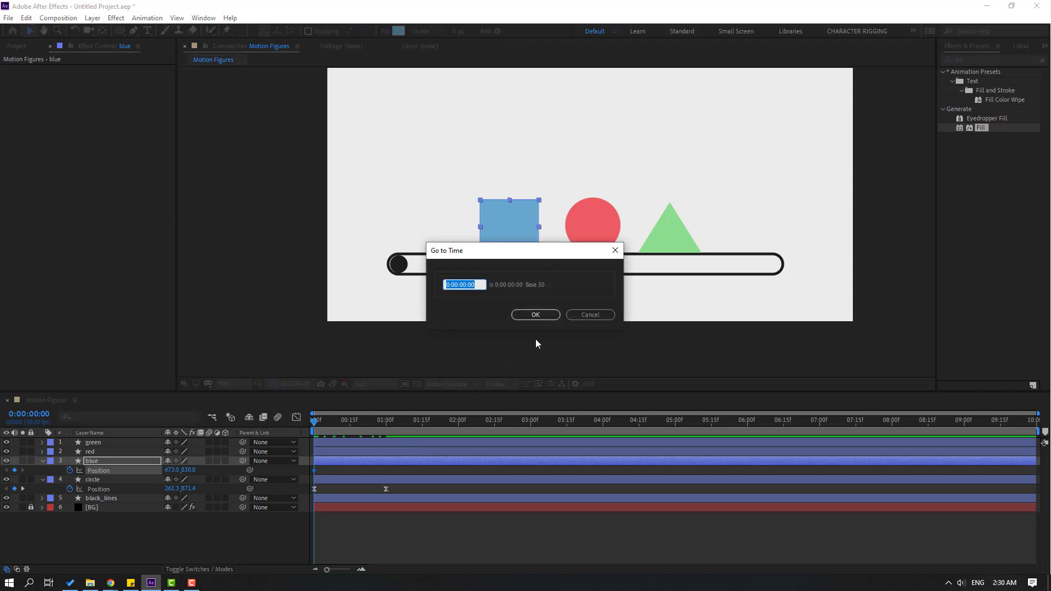
pyautogui.write('+10')
pyautogui.click(558, 315)
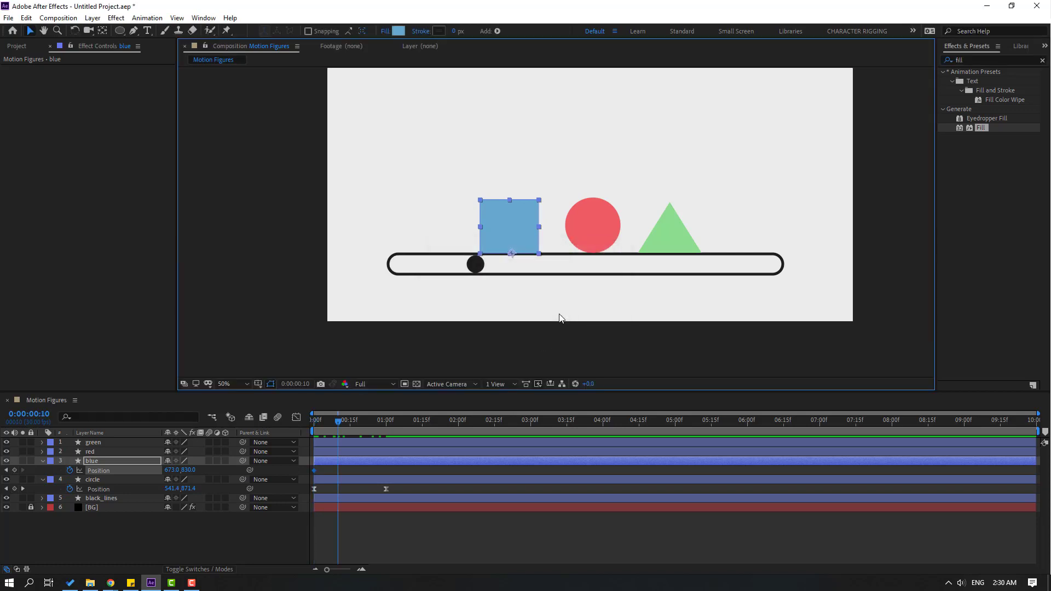
pyautogui.moveTo(192, 471); pyautogui.dragTo(79, 472)
# Copy the blue layer's first Position keyframe to 0:00:00:20 so the square returns to the bar.
pyautogui.hotkey('shift', 'pagedown')
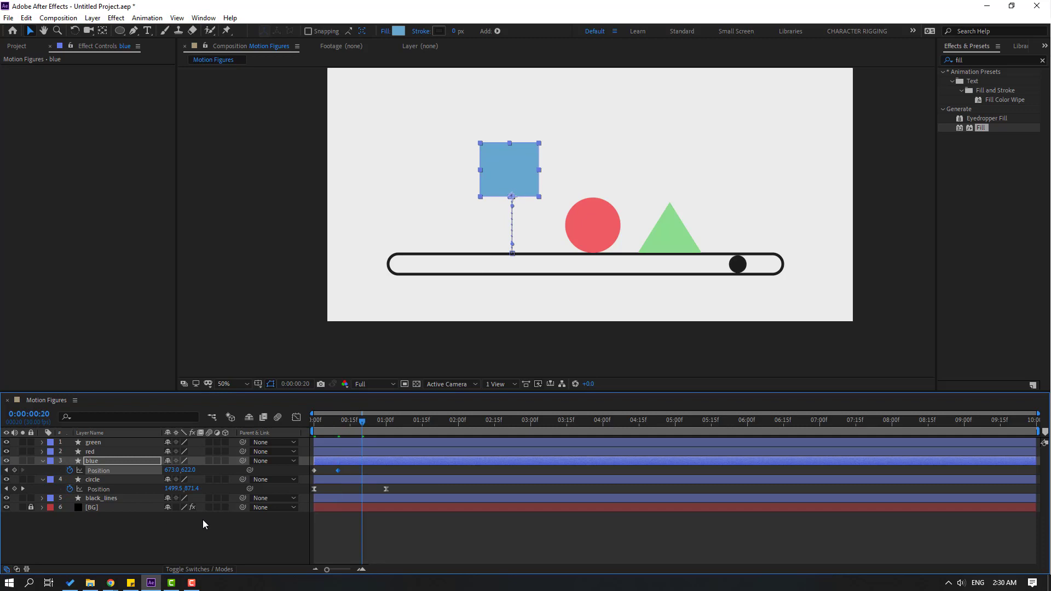
pyautogui.moveTo(323, 468); pyautogui.dragTo(297, 479)
pyautogui.hotkey('ctrl', 'c')
pyautogui.hotkey('ctrl', 'v')
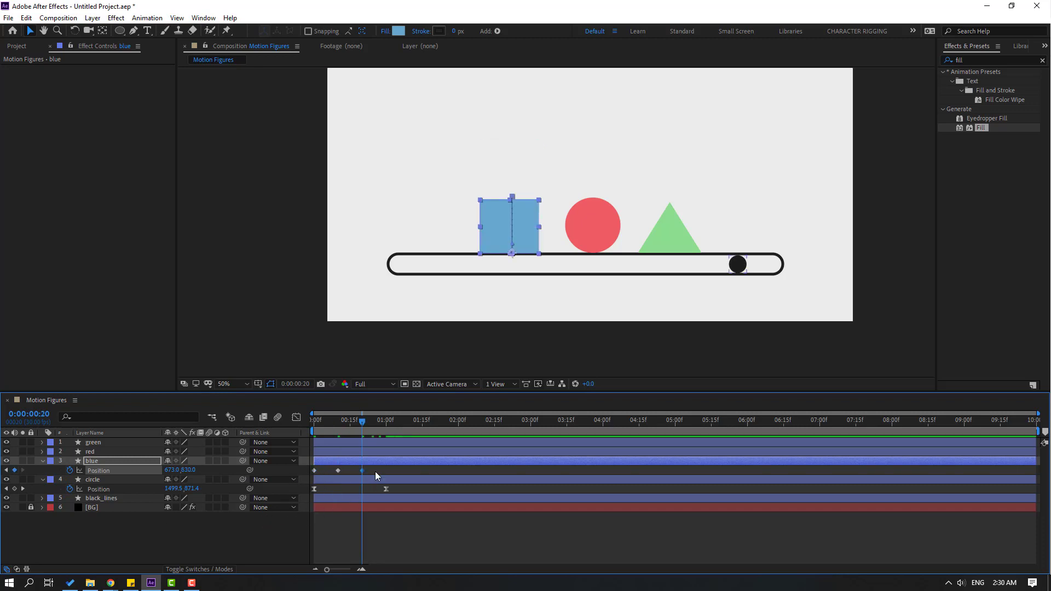
# Apply Easy Ease to the blue layer's three Position keyframes.
pyautogui.rightClick(314, 472)
pyautogui.moveTo(383, 460)
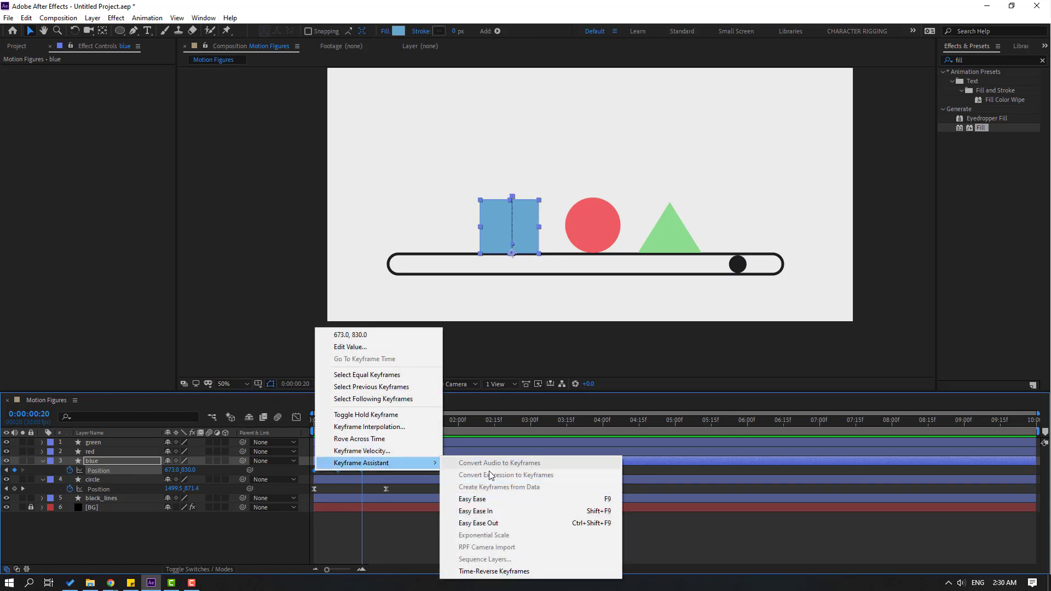
pyautogui.click(471, 500)
# Reshape the blue layer's Position speed graph to peak near both ends and slow around 0:00:00:10, and preview the motion.
pyautogui.click(297, 418)
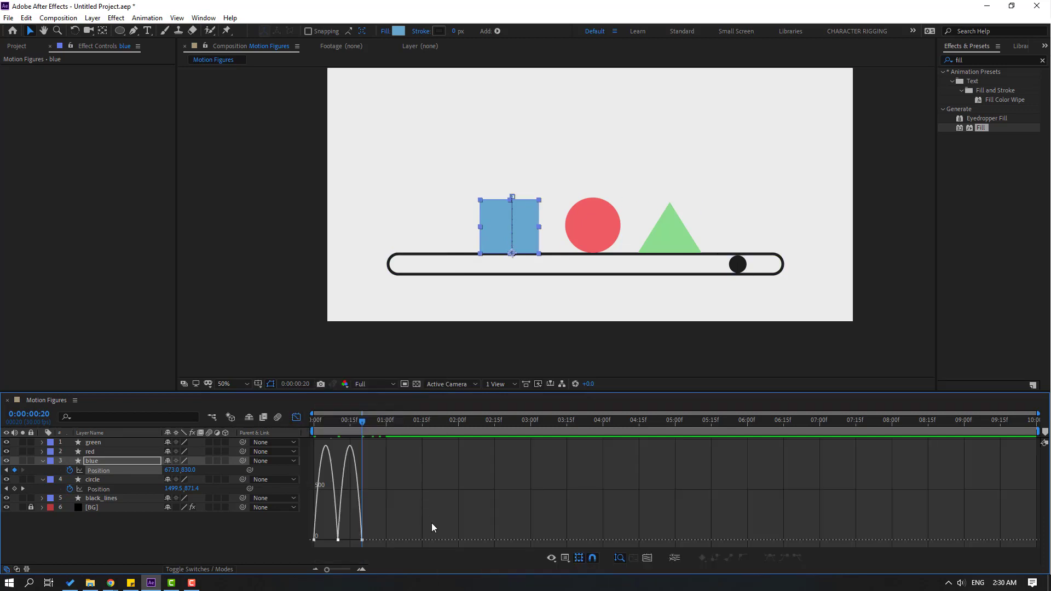
pyautogui.scroll(2, 364, 488)
pyautogui.moveTo(374, 492); pyautogui.dragTo(527, 508)
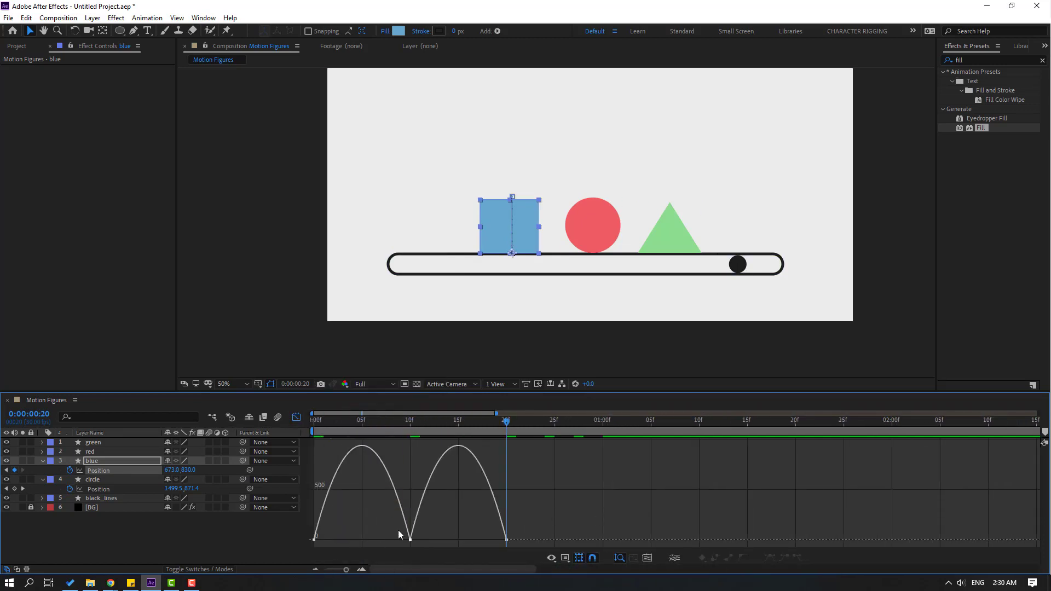
pyautogui.moveTo(365, 521)
pyautogui.mouseDown()
pyautogui.moveTo(444, 552)
pyautogui.moveTo(362, 540)
pyautogui.mouseUp()
pyautogui.moveTo(427, 541); pyautogui.dragTo(489, 541)
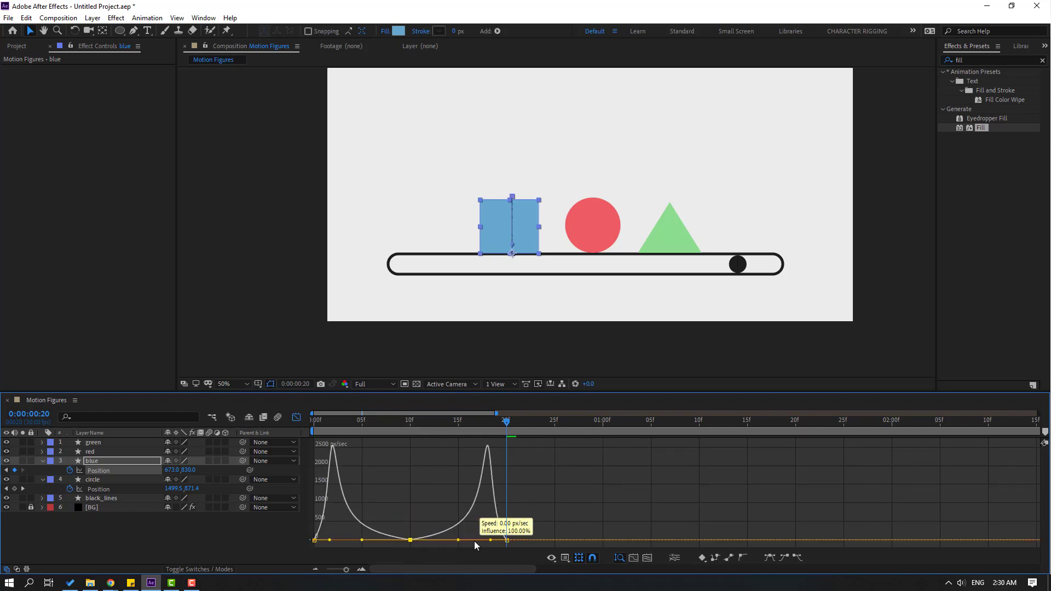
pyautogui.click(589, 507)
pyautogui.press('space')
pyautogui.press('space')
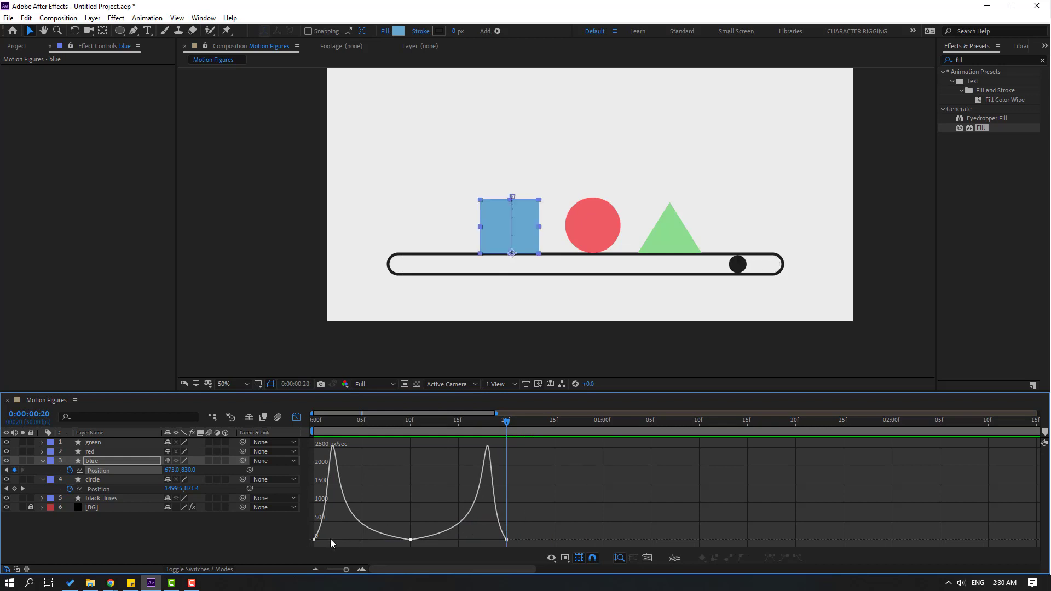
# Shorten the speed handles of the first and last blue keyframes for a sharper start and landing, preview, and close the graph view.
pyautogui.moveTo(332, 544)
pyautogui.mouseDown()
pyautogui.moveTo(310, 548)
pyautogui.moveTo(315, 541)
pyautogui.mouseUp()
pyautogui.moveTo(535, 540); pyautogui.dragTo(506, 540)
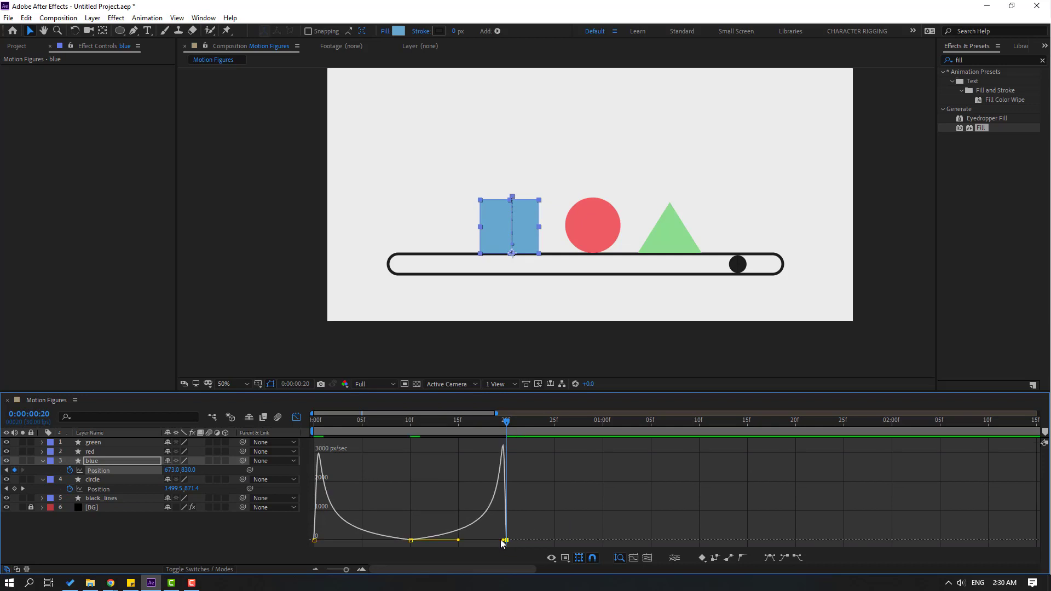
pyautogui.click(567, 520)
pyautogui.press('space')
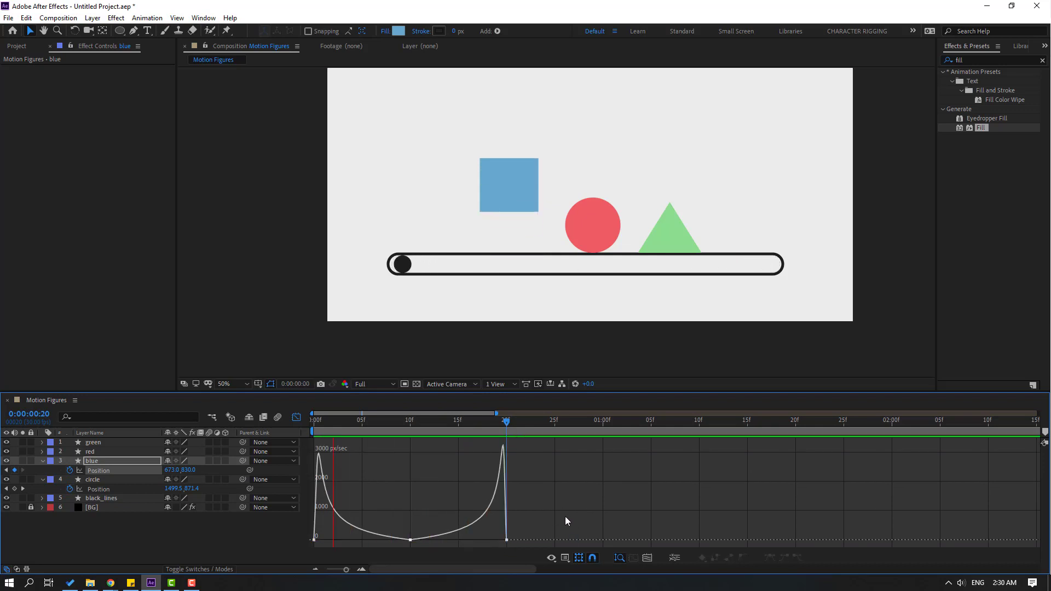
pyautogui.press('space')
pyautogui.click(296, 418)
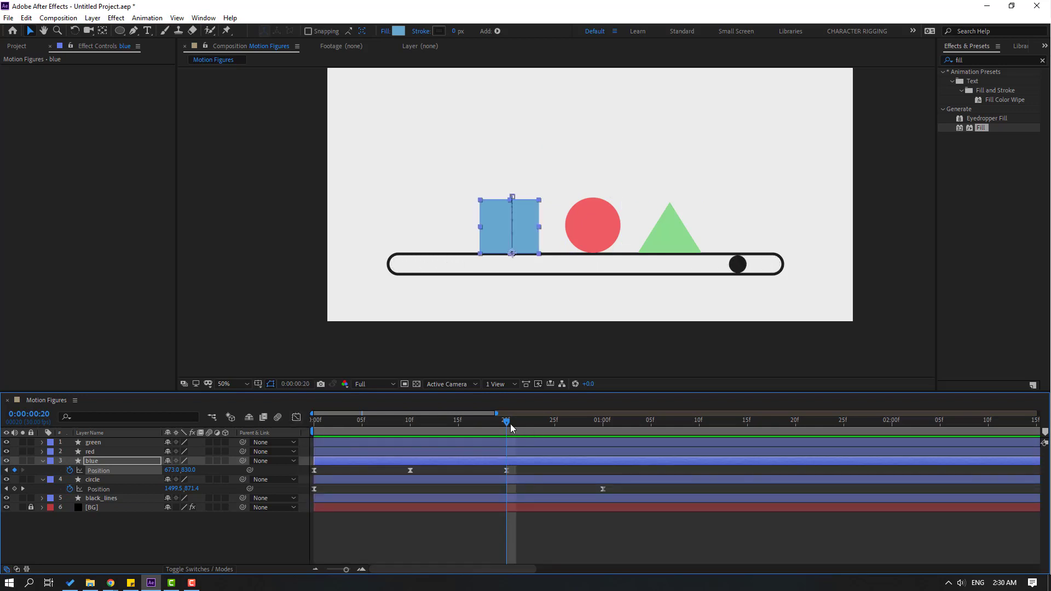
# At 0:00:00:23, lift the blue square slightly off the bar by setting its vertical Position to 815.
pyautogui.click(507, 471)
pyautogui.press('pagedown')
pyautogui.press('pagedown')
pyautogui.press('pagedown')
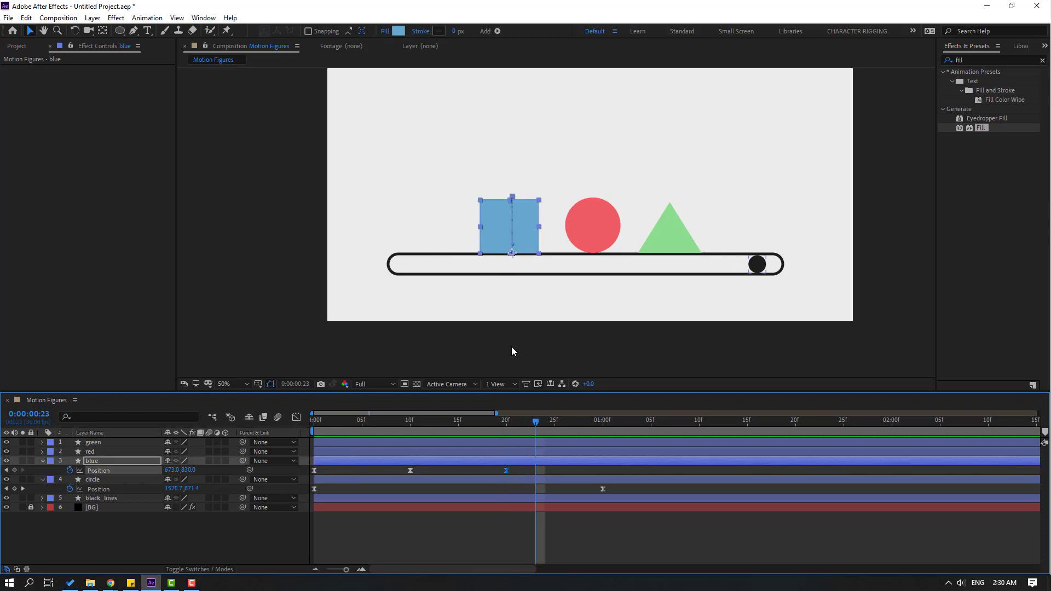
pyautogui.scroll(2, 512, 350)
pyautogui.moveTo(493, 292); pyautogui.dragTo(656, 257)
pyautogui.click(192, 545)
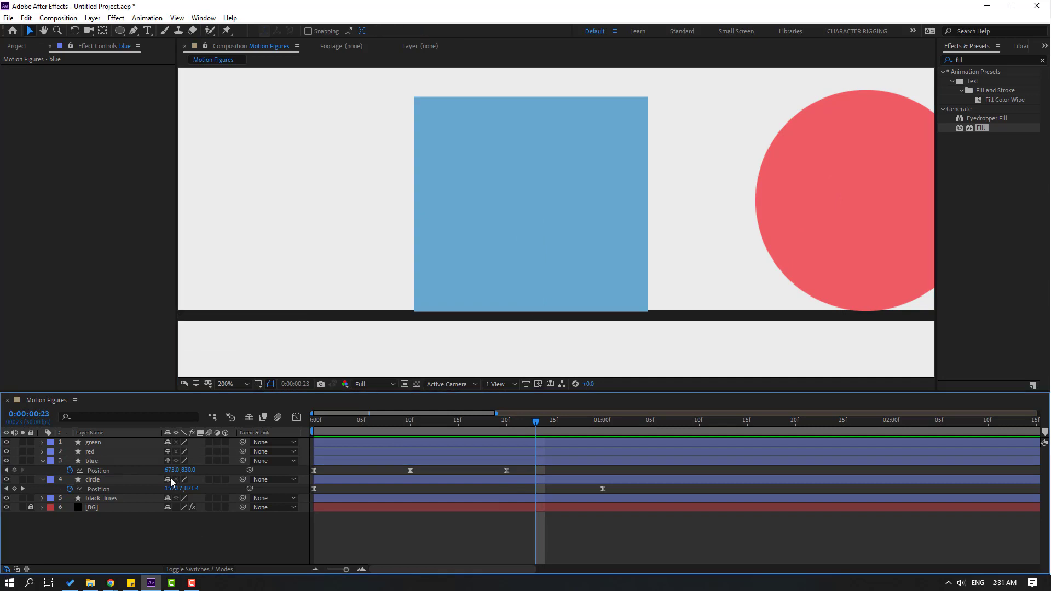
pyautogui.moveTo(189, 470); pyautogui.dragTo(183, 471)
# Copy the blue layer's 0:00:00:20 Position keyframe to 0:00:00:26 to return the square to the bar, and review the bounce.
pyautogui.press('pagedown')
pyautogui.press('pagedown')
pyautogui.press('pagedown')
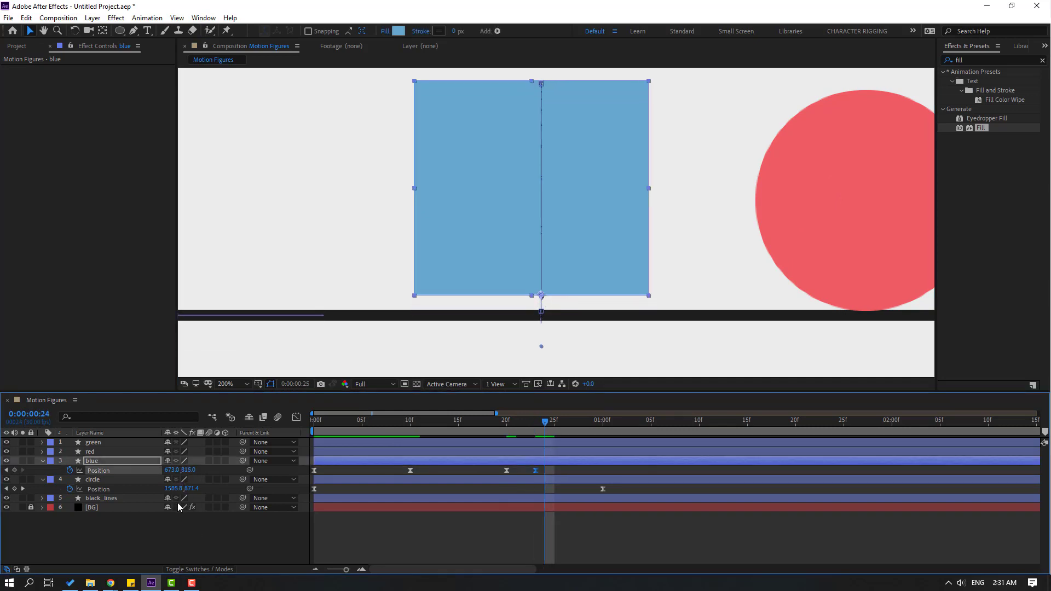
pyautogui.click(507, 470)
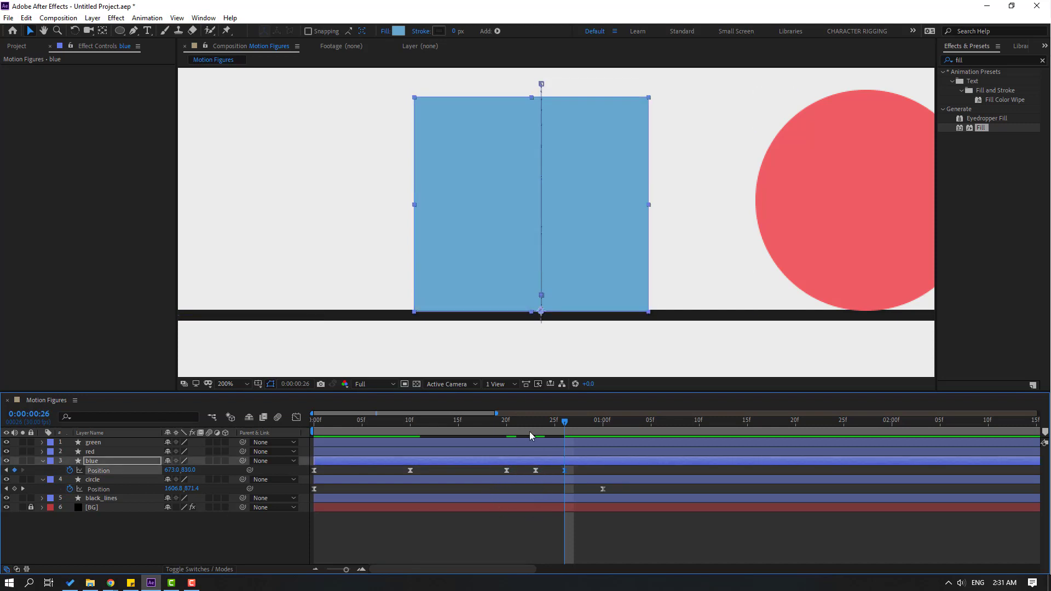
pyautogui.click(557, 424)
pyautogui.moveTo(546, 427); pyautogui.dragTo(468, 433)
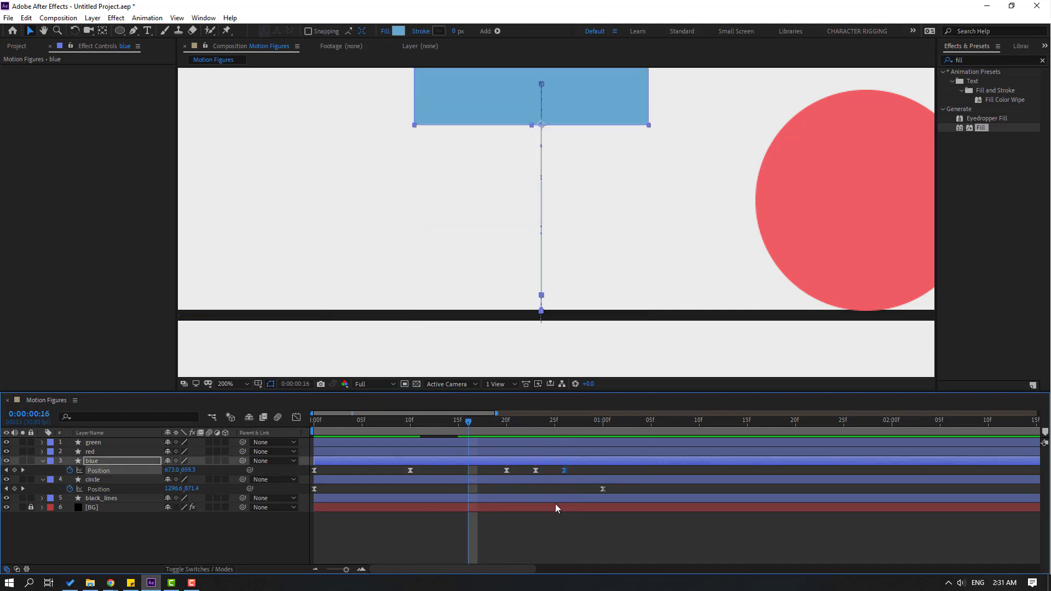
pyautogui.press('-')
pyautogui.press('-')
pyautogui.press('space')
pyautogui.press('space')
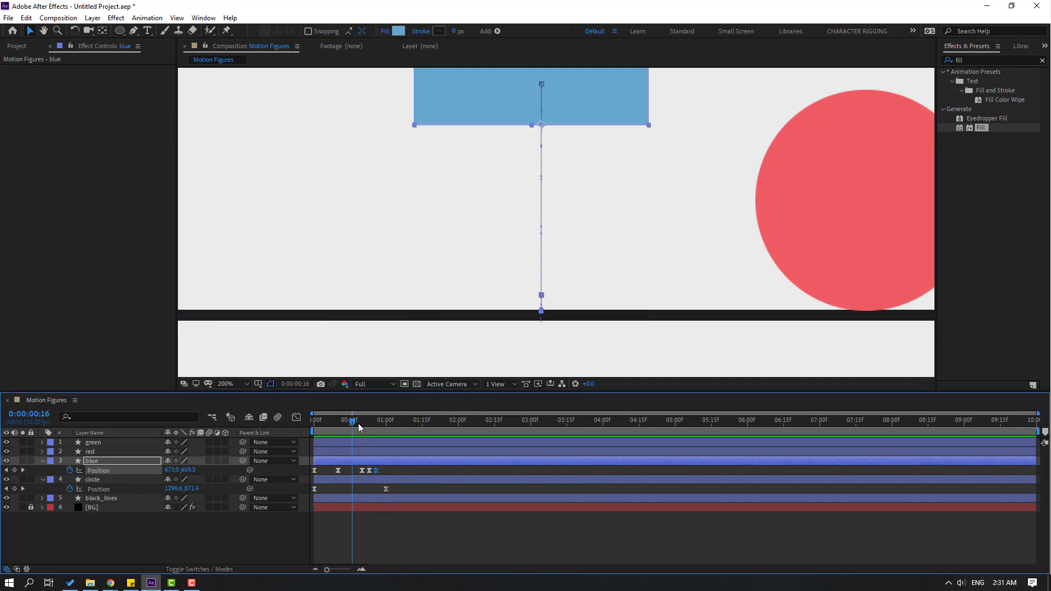
pyautogui.moveTo(349, 419); pyautogui.dragTo(362, 421)
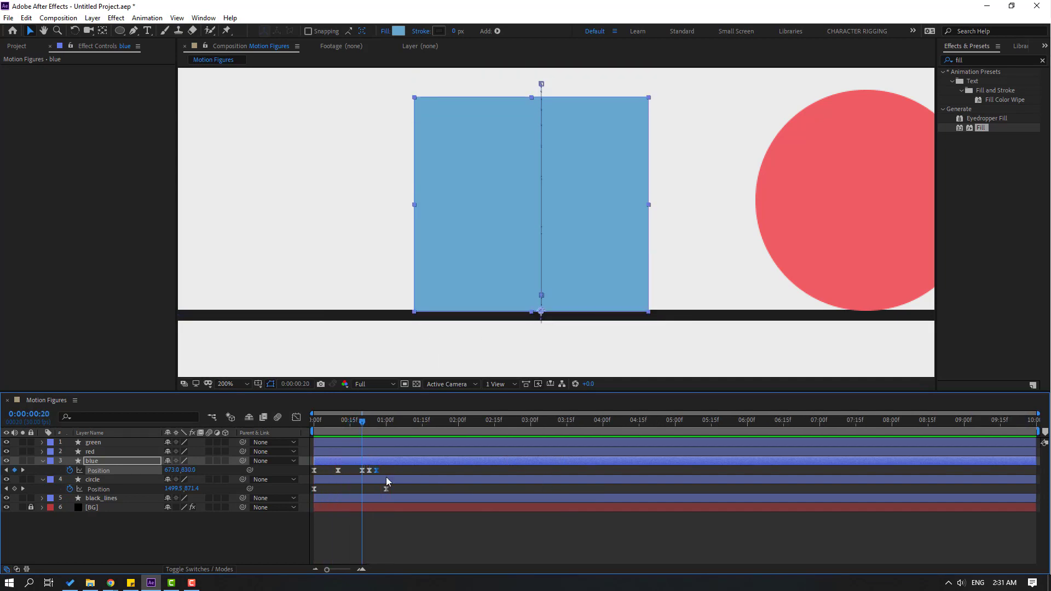
# Set the spatial interpolation of all the blue layer's Position keyframes to Linear, and preview the whole composition.
pyautogui.moveTo(393, 469); pyautogui.dragTo(327, 471)
pyautogui.rightClick(339, 471)
pyautogui.click(418, 429)
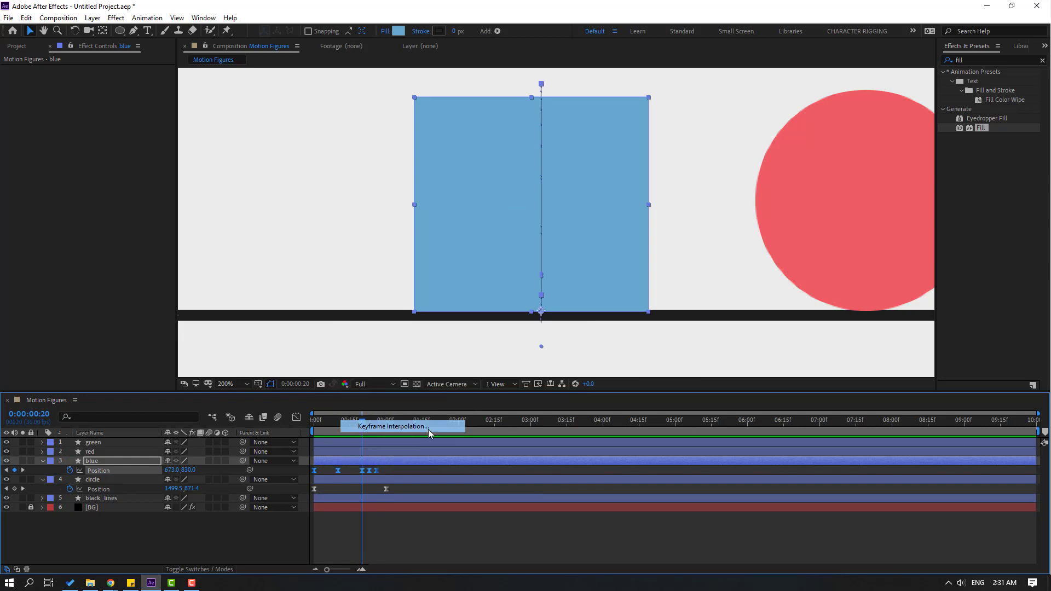
pyautogui.click(741, 317)
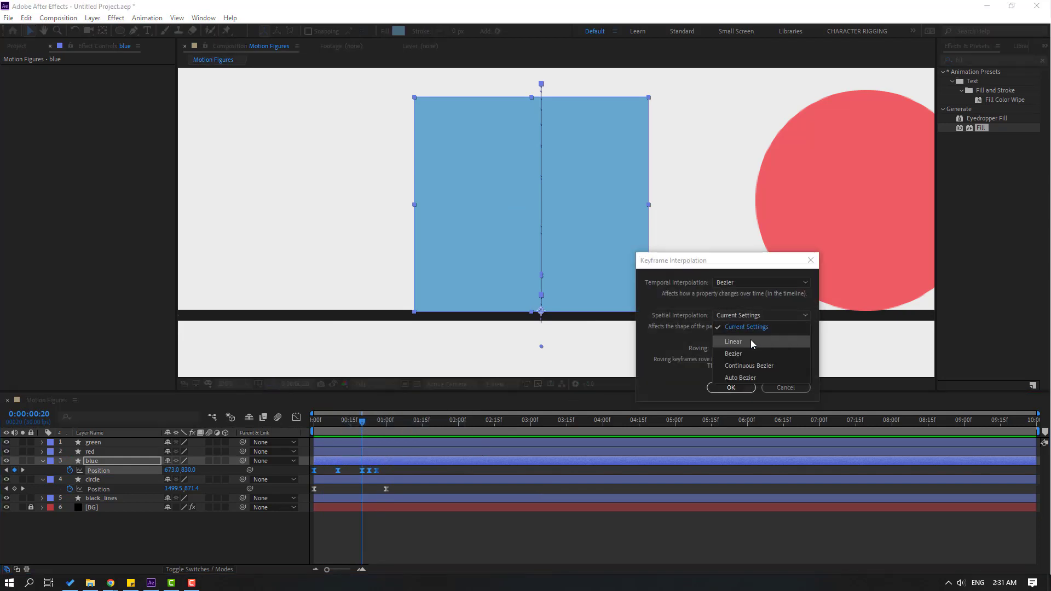
pyautogui.click(732, 342)
pyautogui.click(740, 387)
pyautogui.click(490, 543)
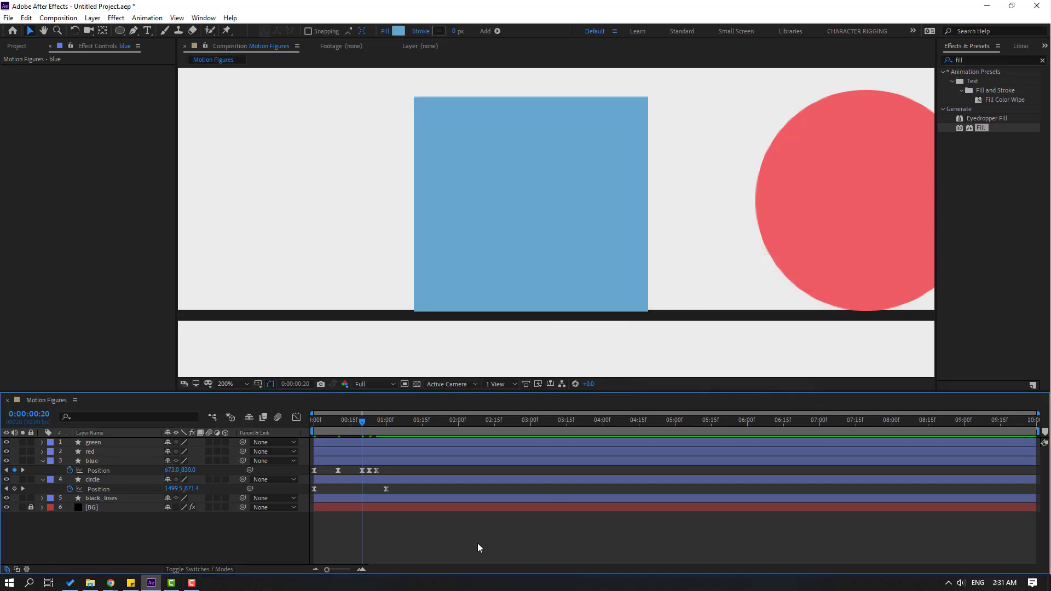
pyautogui.press('space')
pyautogui.press(',')
pyautogui.press(',')
pyautogui.press(',')
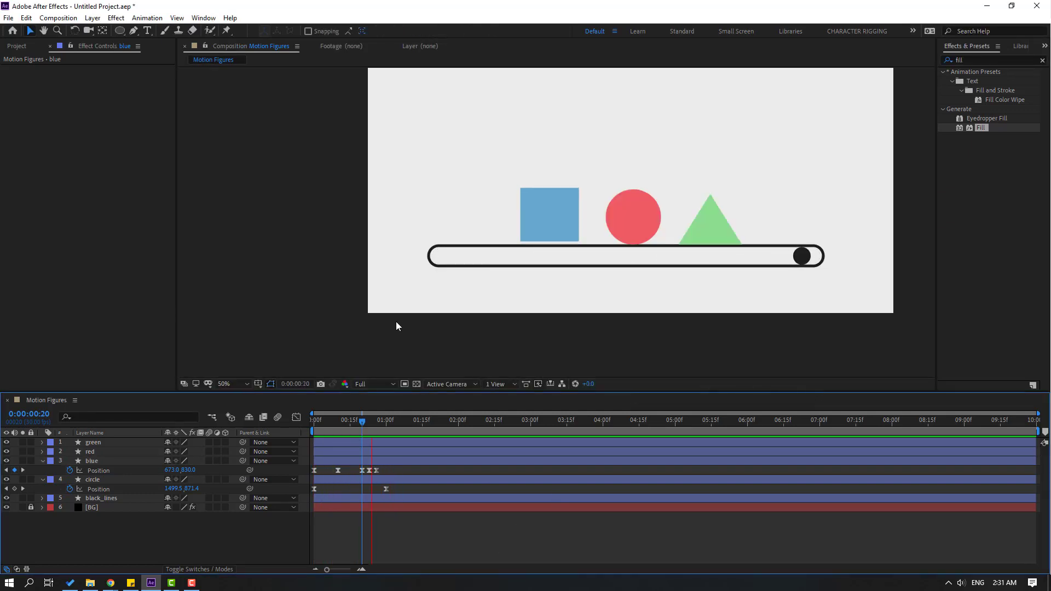
# Copy all of the blue layer's Position keyframes onto the red and green layers at 0:00:00:00.
pyautogui.moveTo(395, 470); pyautogui.dragTo(295, 478)
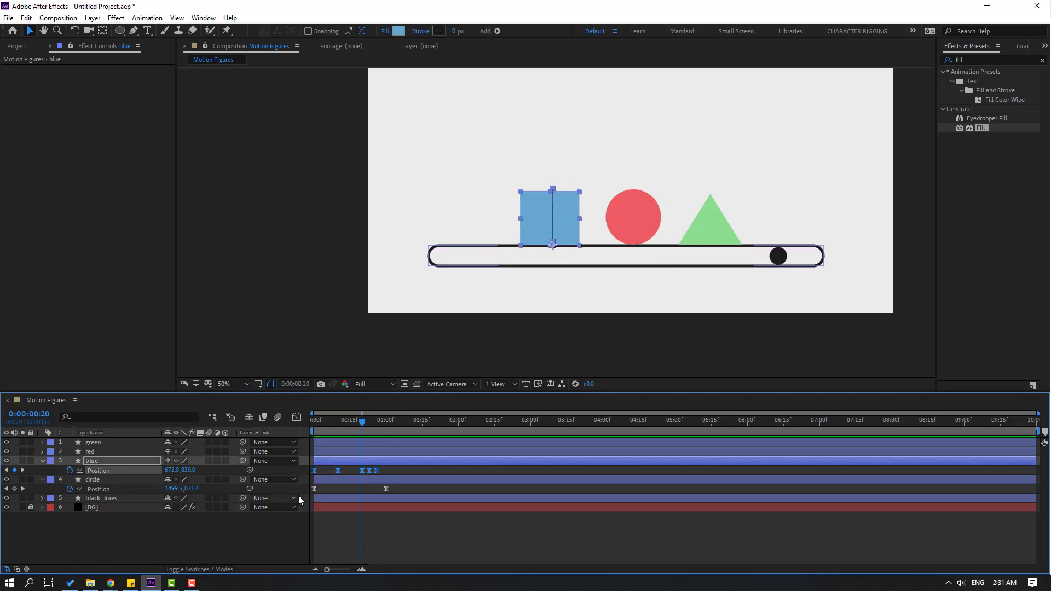
pyautogui.press('space')
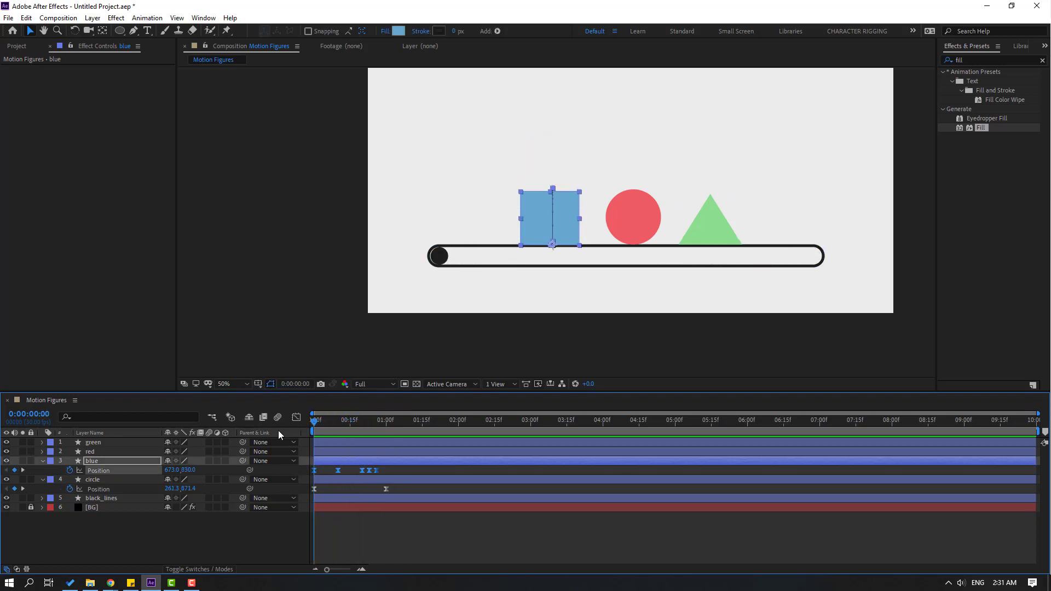
pyautogui.click(91, 452)
pyautogui.keyDown('shift'); pyautogui.click(101, 443); pyautogui.keyUp('shift')
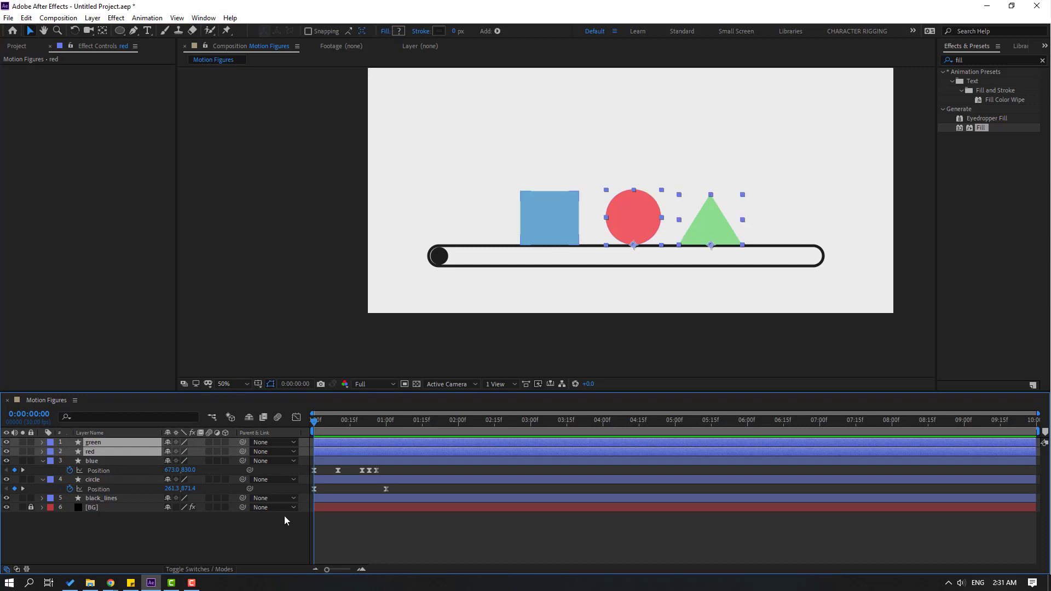
pyautogui.hotkey('ctrl', 'v')
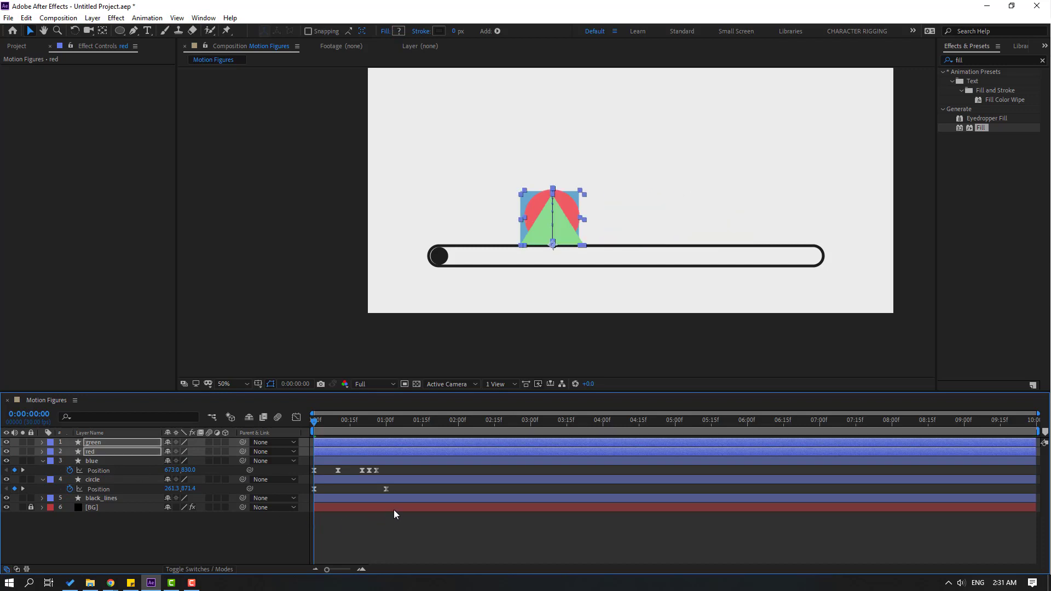
# Shift all the red layer's Position keyframes to a horizontal value of 963, placing the circle beside the square.
pyautogui.click(348, 542)
pyautogui.click(90, 452)
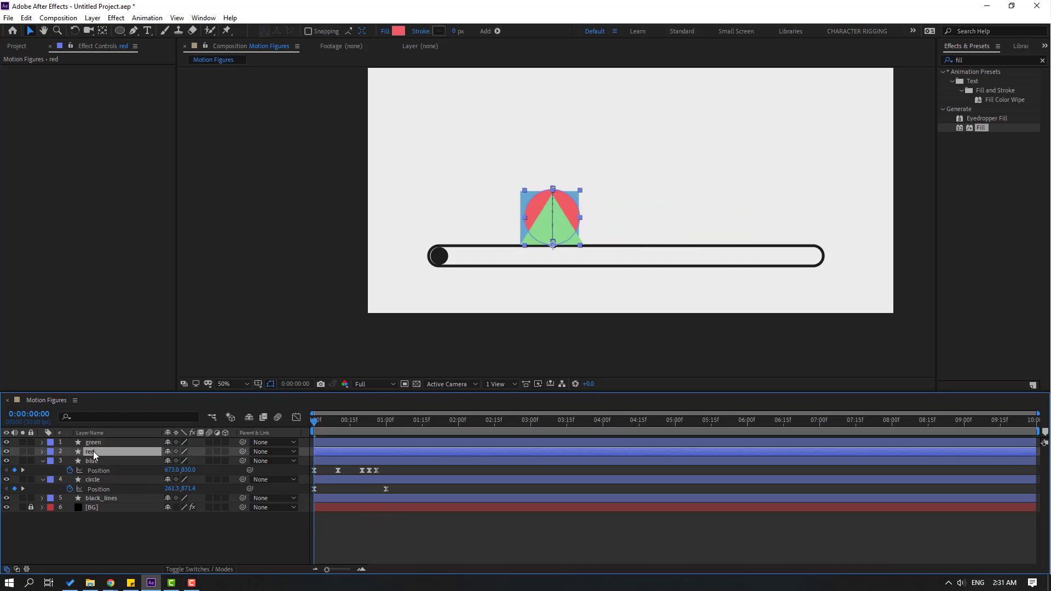
pyautogui.press('p')
pyautogui.moveTo(394, 464); pyautogui.dragTo(301, 473)
pyautogui.moveTo(176, 466); pyautogui.dragTo(365, 461)
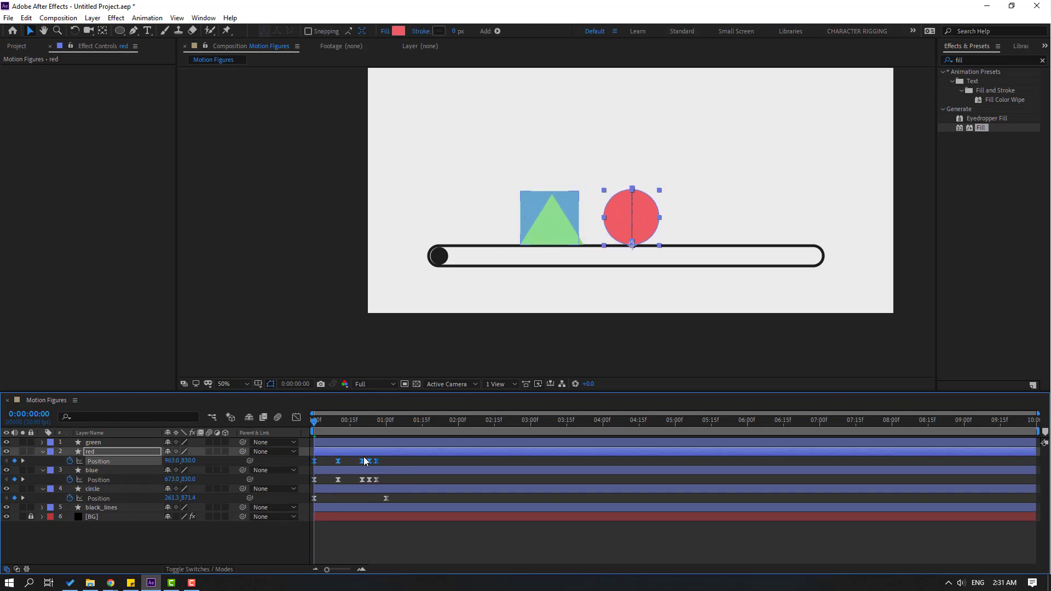
# Shift all the green layer's Position keyframes to a horizontal value of 1259, and preview the three bouncing shapes.
pyautogui.click(97, 443)
pyautogui.press('p')
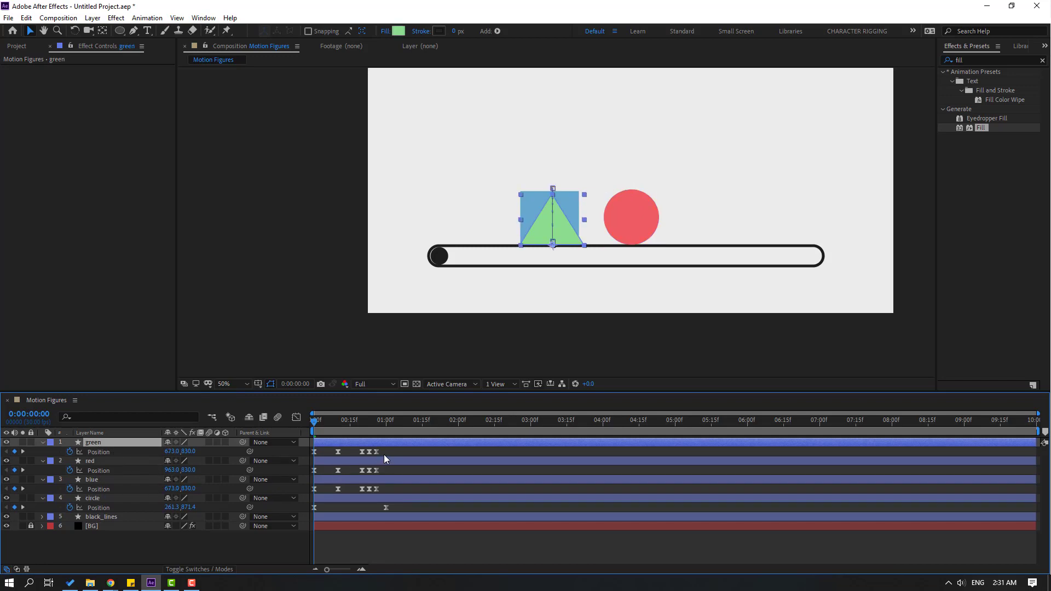
pyautogui.click(377, 453)
pyautogui.moveTo(175, 452); pyautogui.dragTo(408, 453)
pyautogui.click(417, 557)
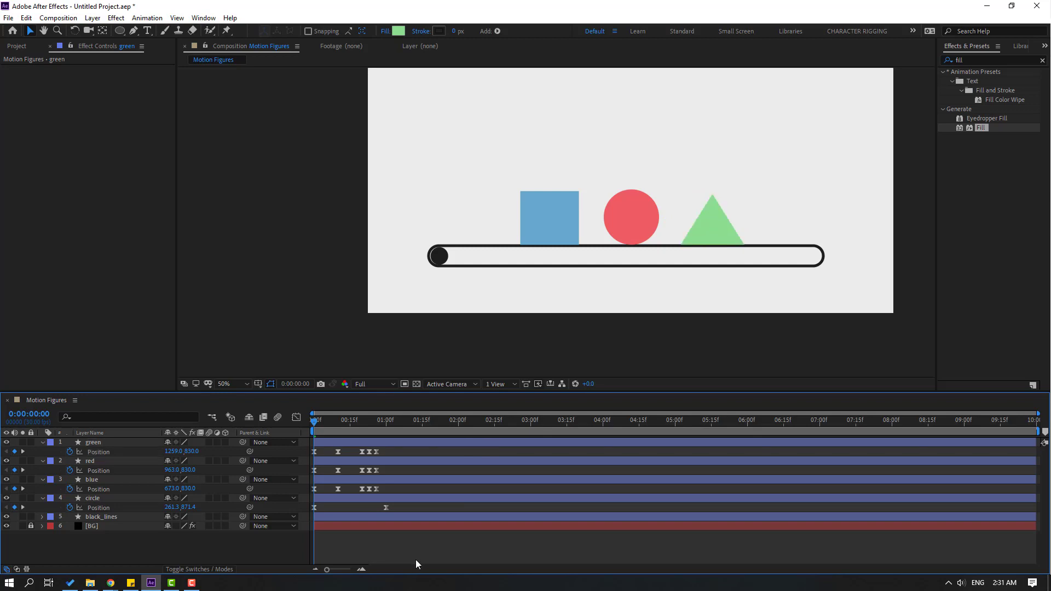
pyautogui.press('space')
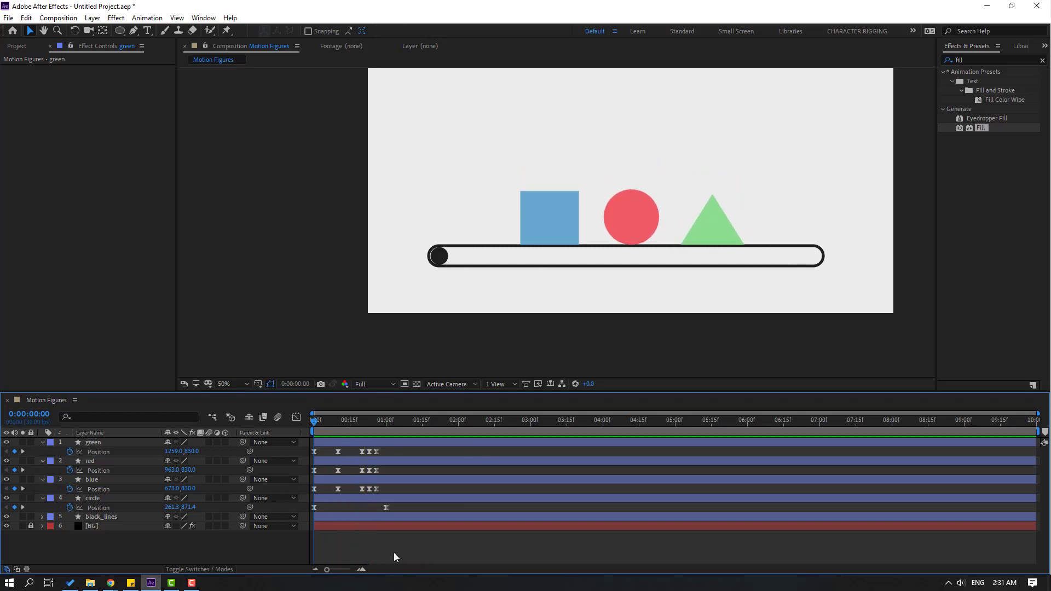
# Stagger the bounces by delaying the red layer about 4 frames and the green layer about 9 frames, and preview.
pyautogui.click(90, 461)
pyautogui.moveTo(330, 463); pyautogui.dragTo(362, 446)
pyautogui.click(339, 443)
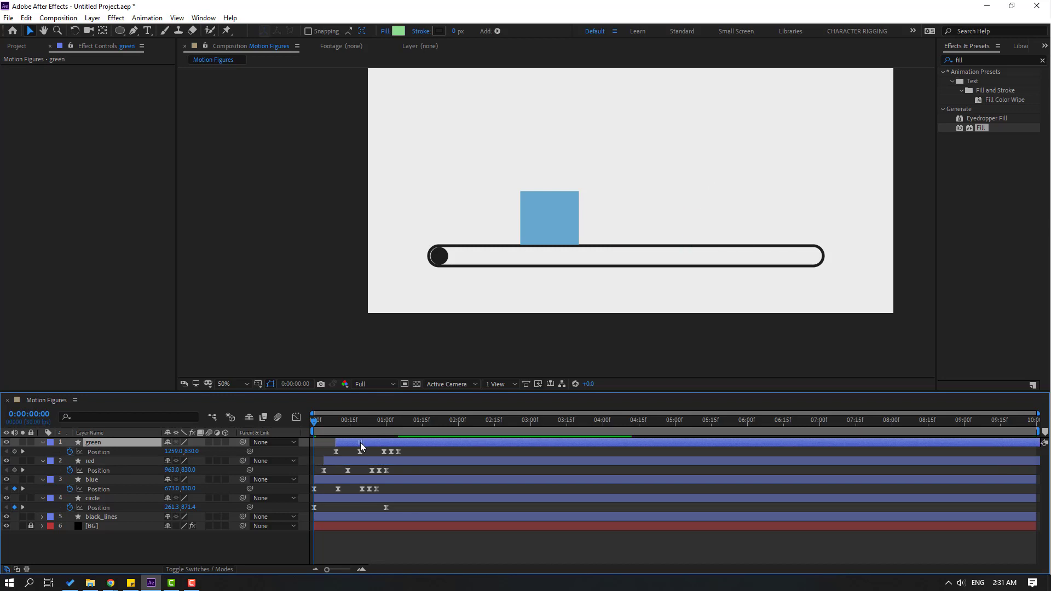
pyautogui.click(404, 551)
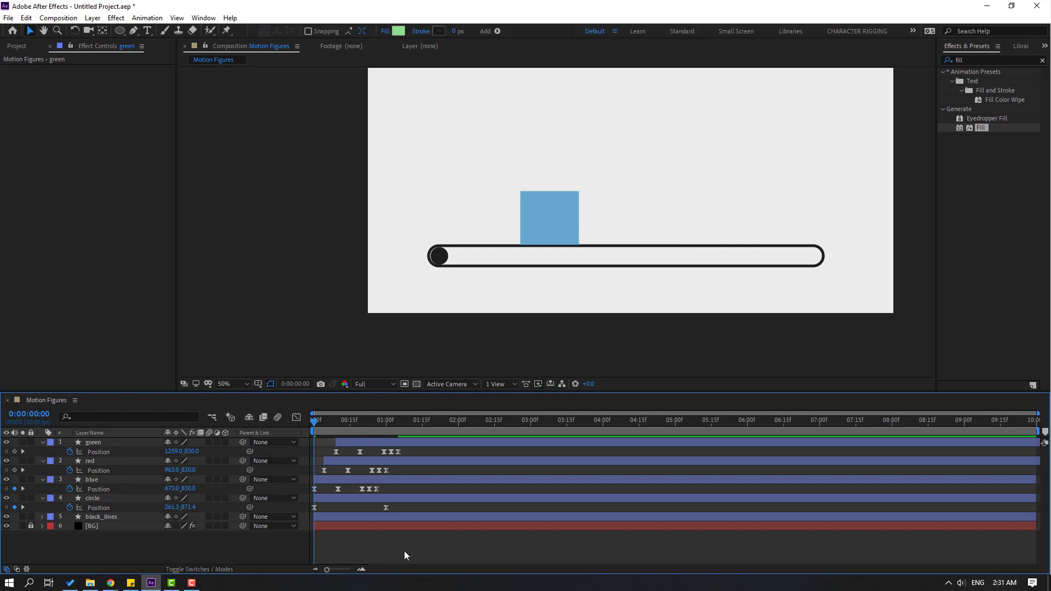
pyautogui.press('space')
pyautogui.press('space')
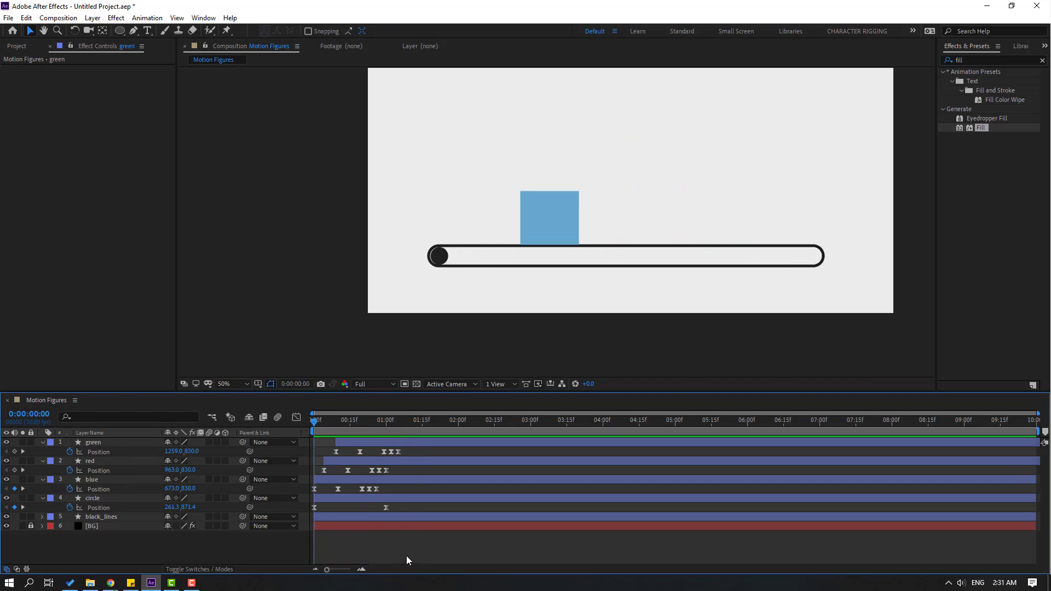
pyautogui.press('space')
pyautogui.press('space')
# Extend the starts of the red and green layers back to 0:00:00:00 without moving their keyframes.
pyautogui.click(324, 464)
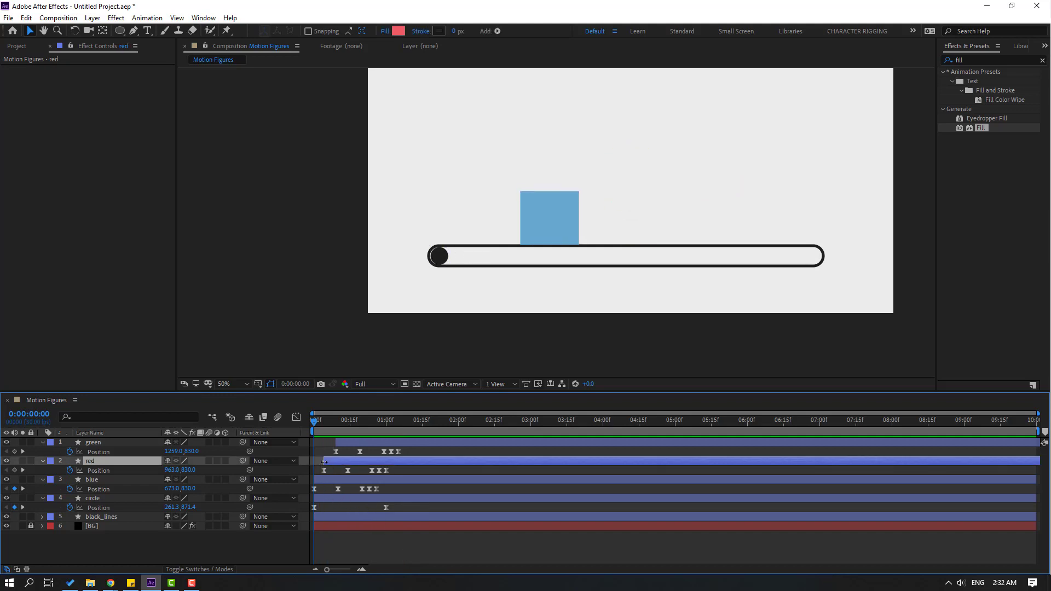
pyautogui.moveTo(319, 463); pyautogui.dragTo(316, 443)
pyautogui.click(338, 443)
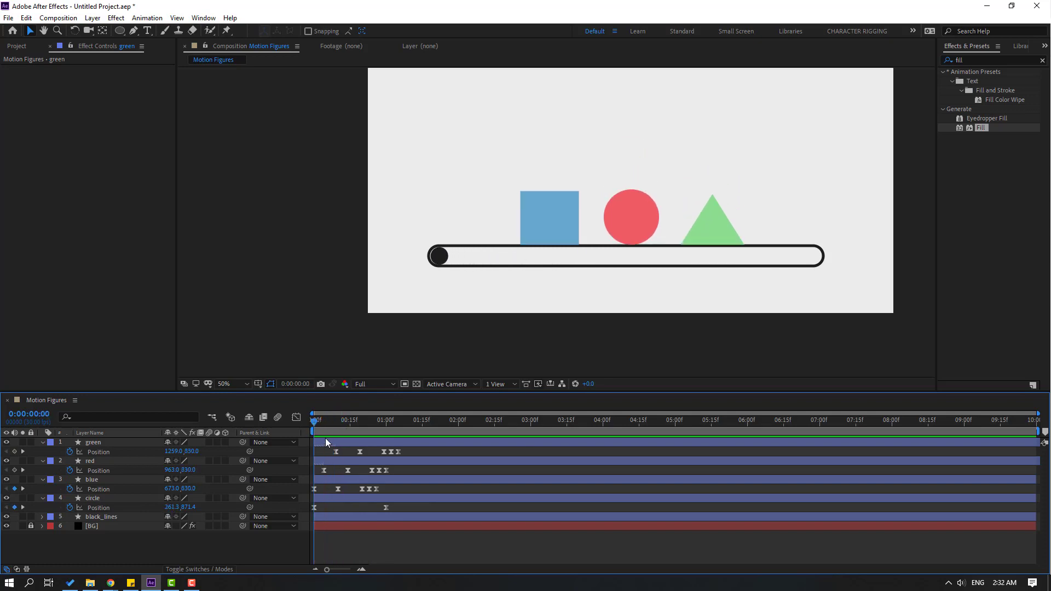
# Shift all the blue layer's Position keyframes so that its bounce starts at 0:00:00:10, as the dark circle reaches the square.
pyautogui.moveTo(323, 422); pyautogui.dragTo(338, 422)
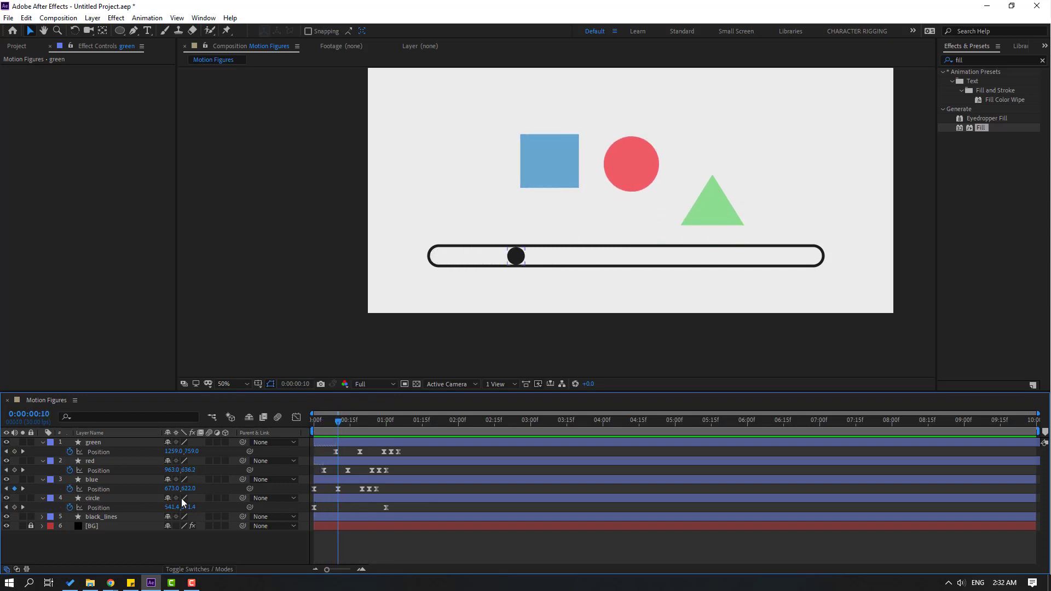
pyautogui.click(102, 481)
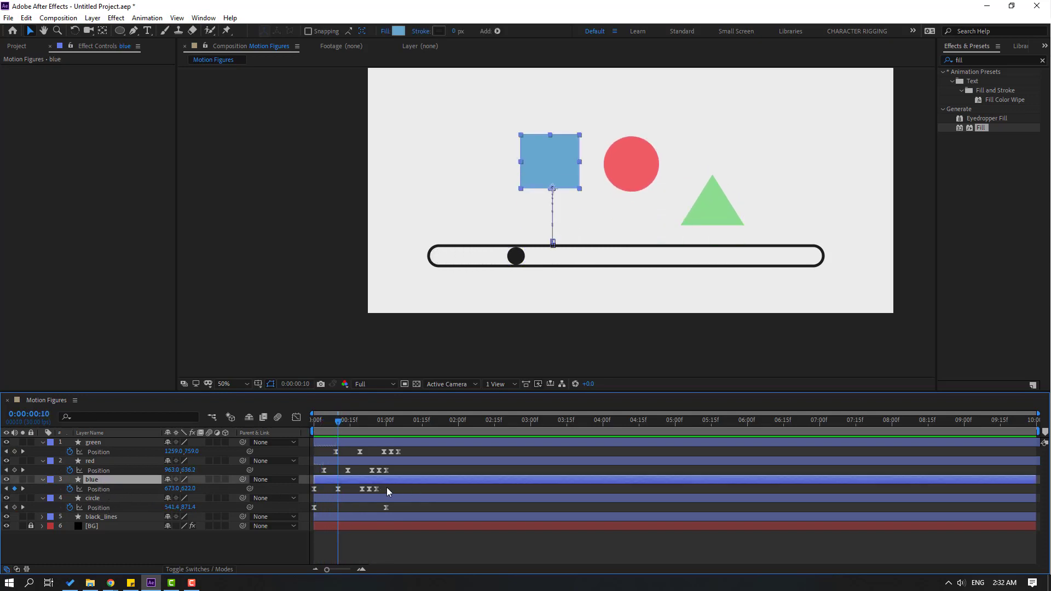
pyautogui.moveTo(387, 488); pyautogui.dragTo(340, 490)
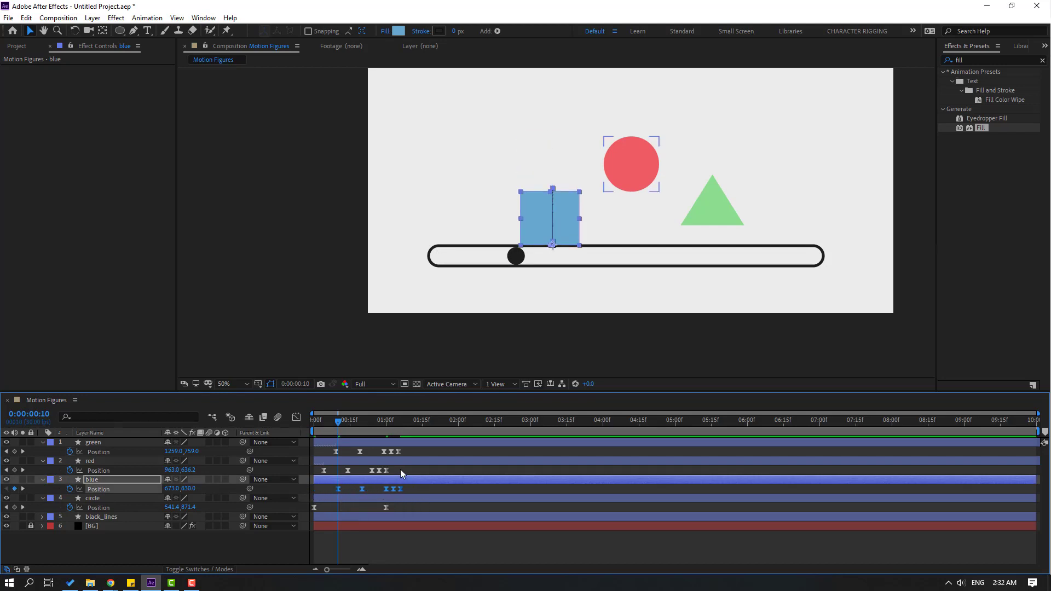
# Shift the red layer's Position keyframes to start at about 0:00:00:14 and the green layer's at about 0:00:00:17.
pyautogui.moveTo(337, 425); pyautogui.dragTo(346, 426)
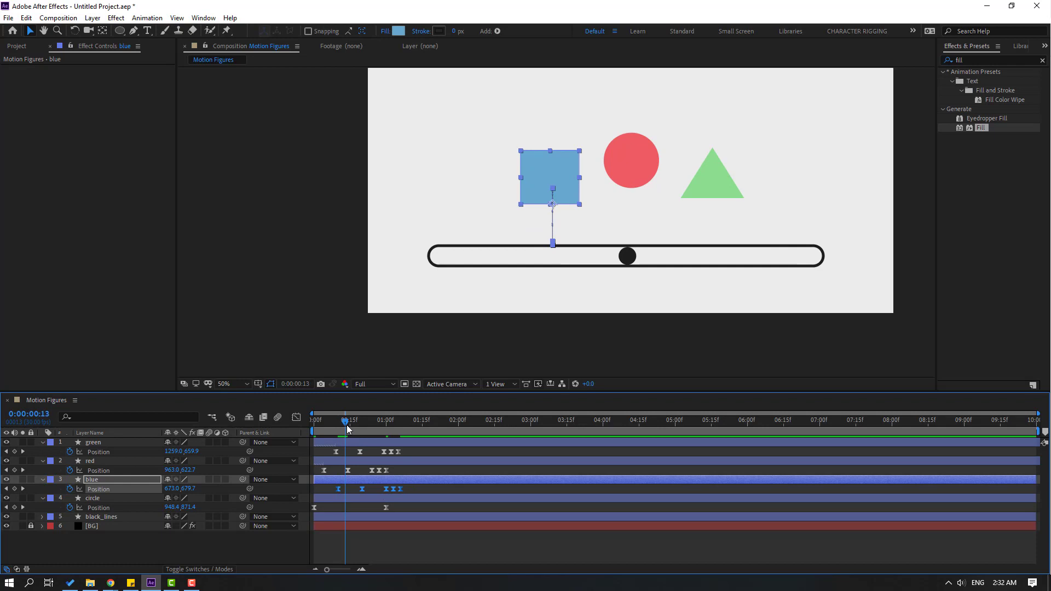
pyautogui.moveTo(399, 471); pyautogui.dragTo(327, 477)
pyautogui.moveTo(416, 474); pyautogui.dragTo(351, 471)
pyautogui.click(352, 425)
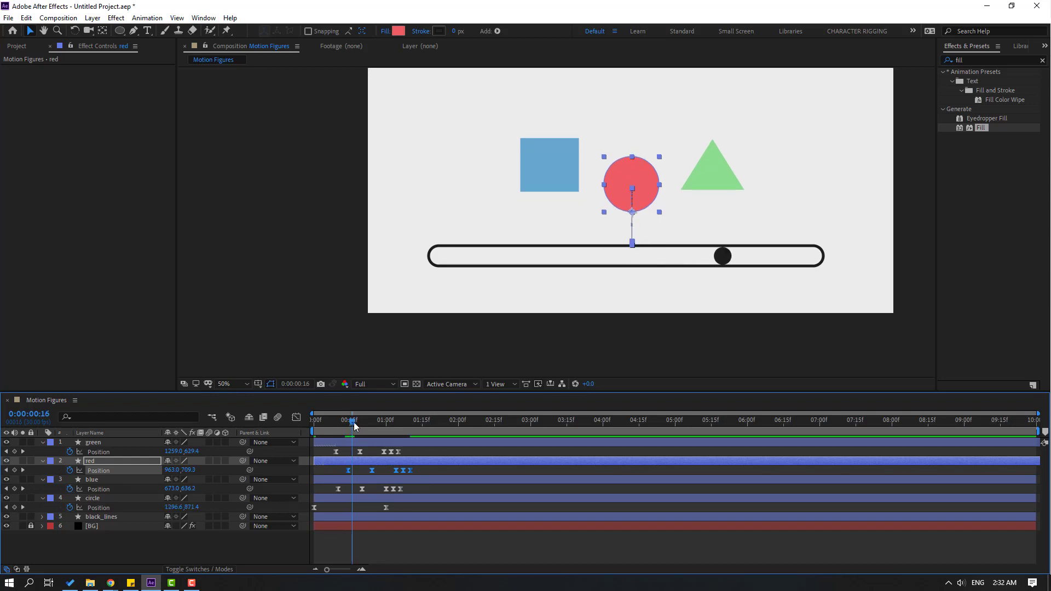
pyautogui.moveTo(415, 455); pyautogui.dragTo(356, 452)
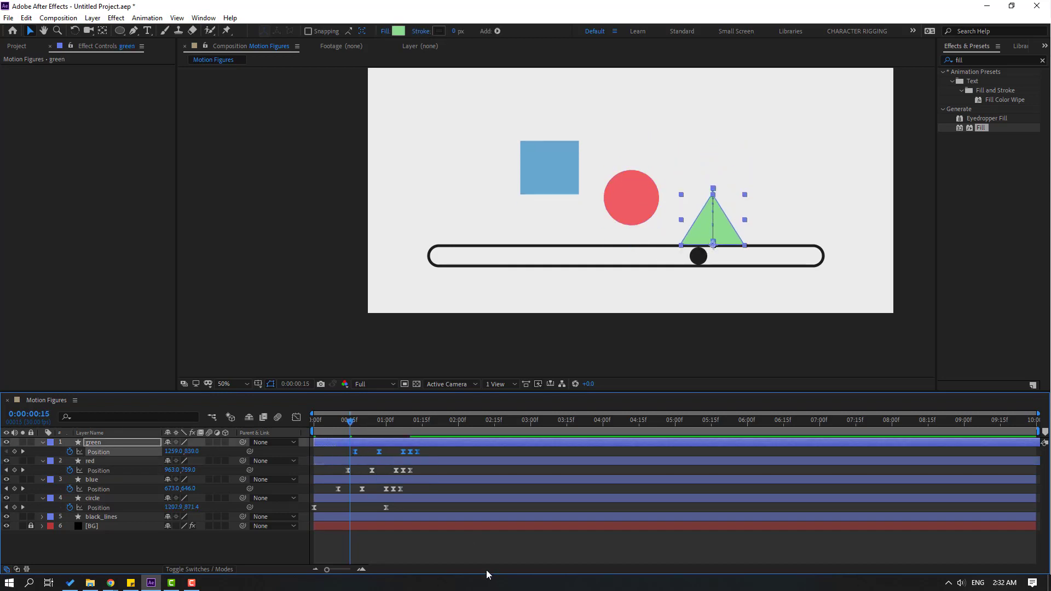
pyautogui.click(466, 554)
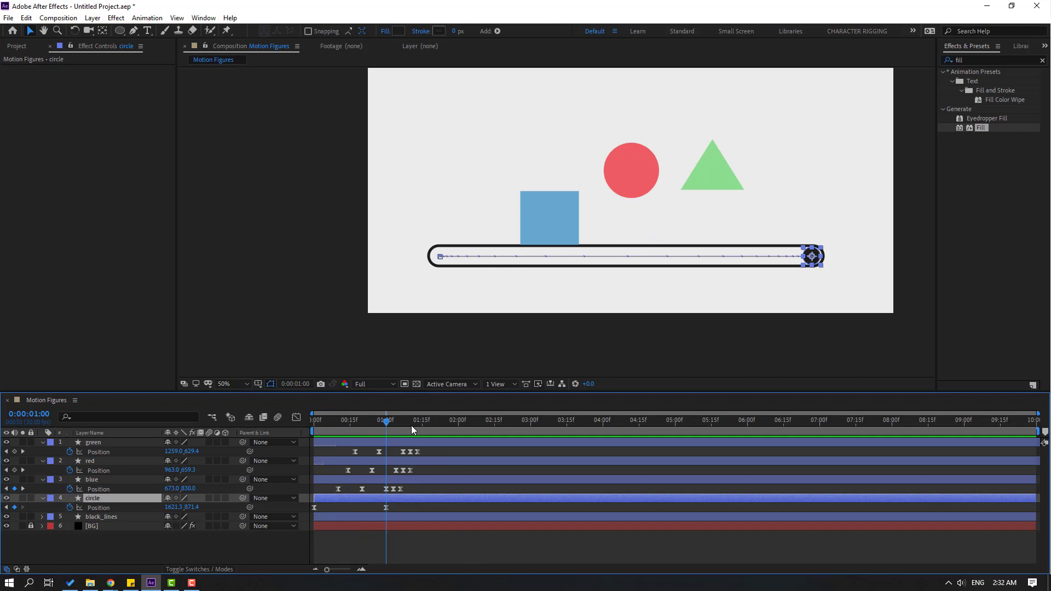
# Add a hold Position keyframe for the circle layer at 0:00:01:20, paste its first keyframe at 0:00:02:20, and preview the return slide.
pyautogui.moveTo(412, 426); pyautogui.dragTo(431, 427)
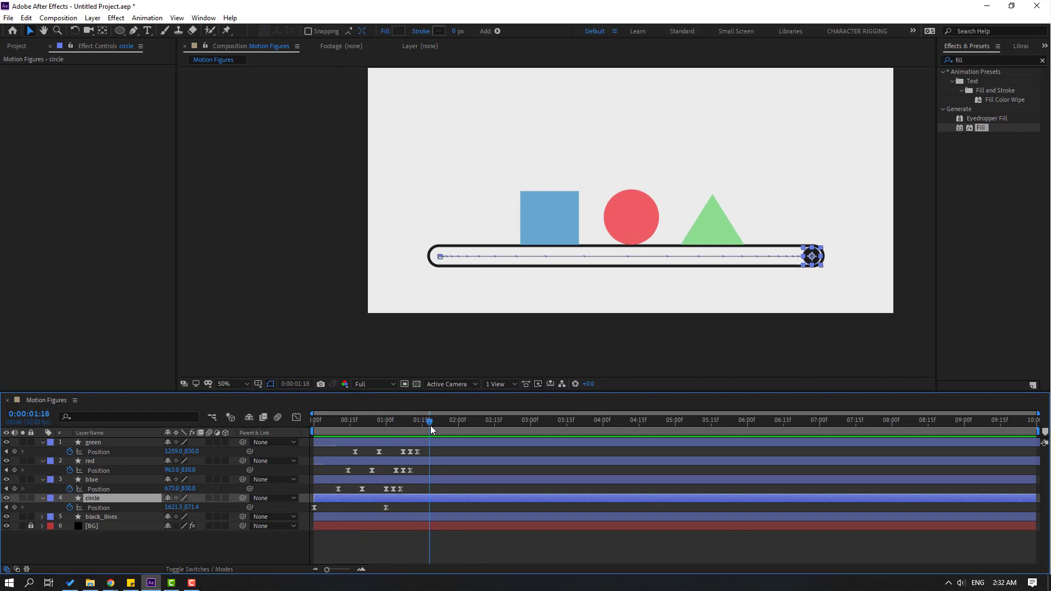
pyautogui.click(15, 508)
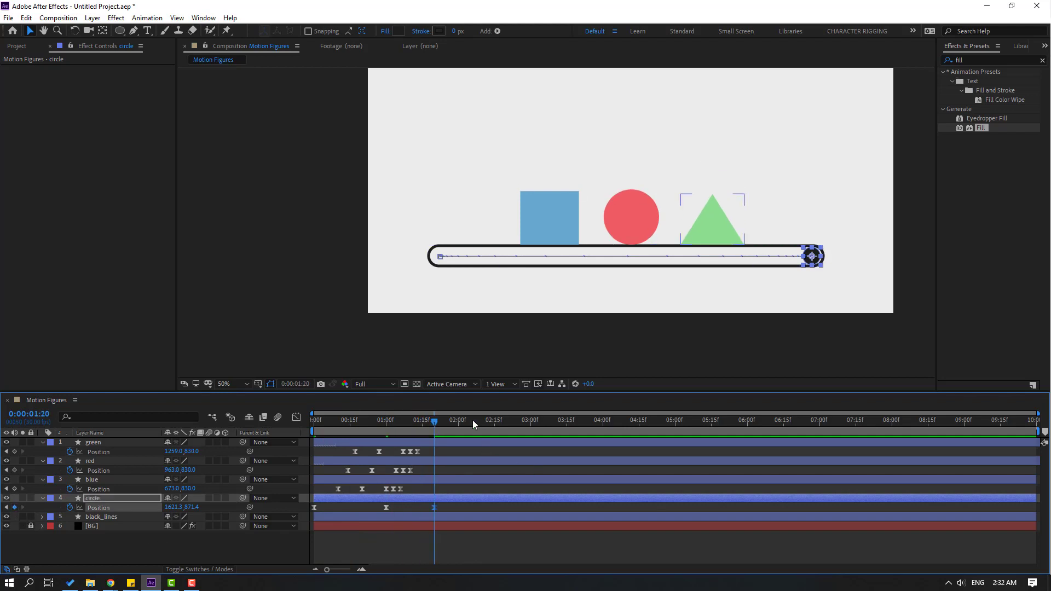
pyautogui.click(314, 508)
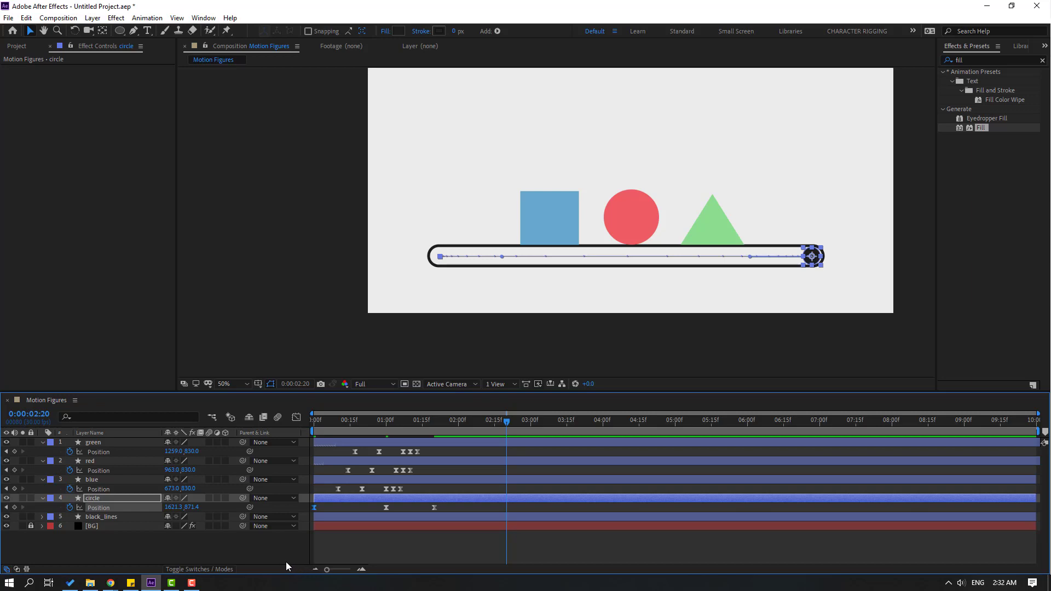
pyautogui.hotkey('ctrl', 'v')
pyautogui.press('space')
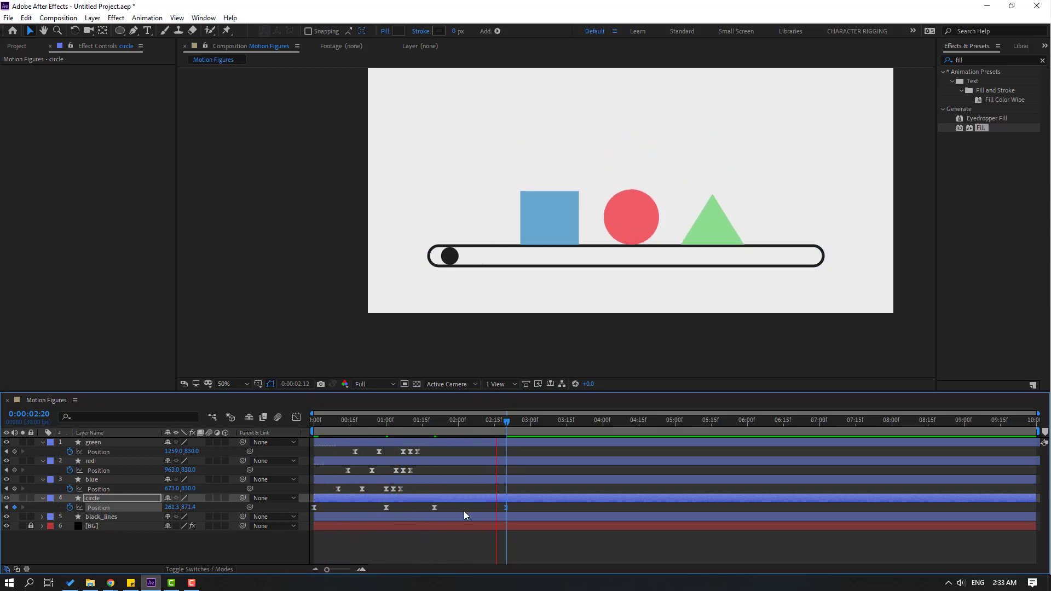
# Reshape the speed graph of the circle's return slide into a sharp peak like the first one, and preview it from about 0:00:01:12.
pyautogui.moveTo(528, 506); pyautogui.dragTo(435, 514)
pyautogui.hotkey('shift', 'F3')
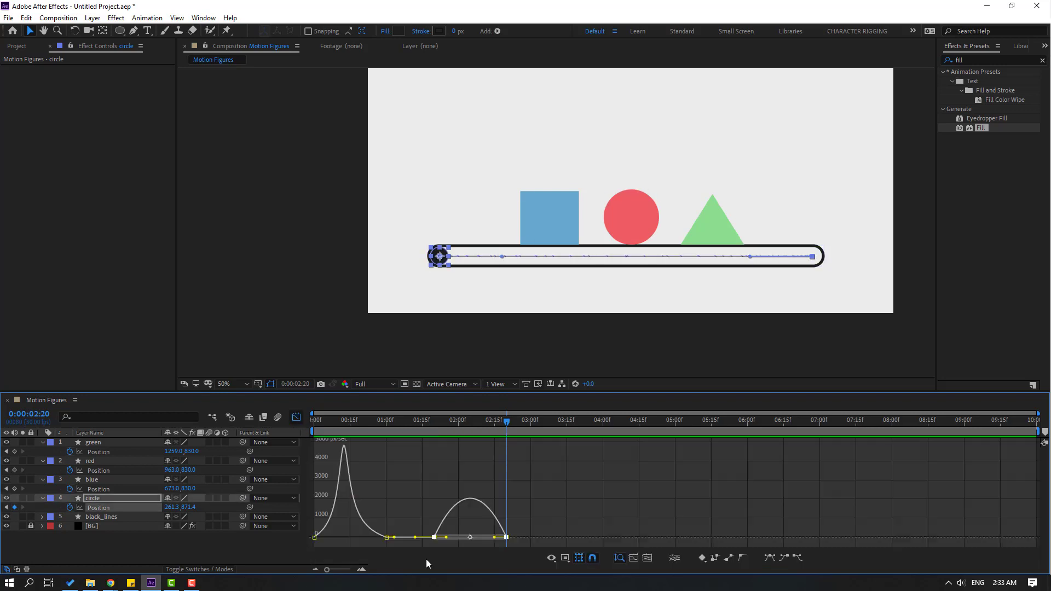
pyautogui.click(434, 540)
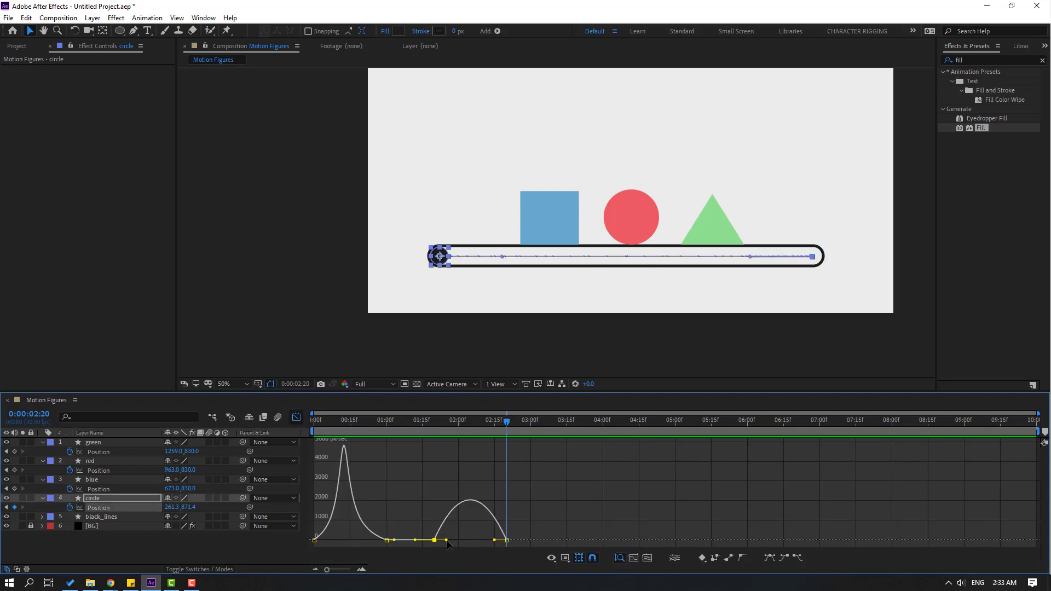
pyautogui.moveTo(447, 541); pyautogui.dragTo(486, 540)
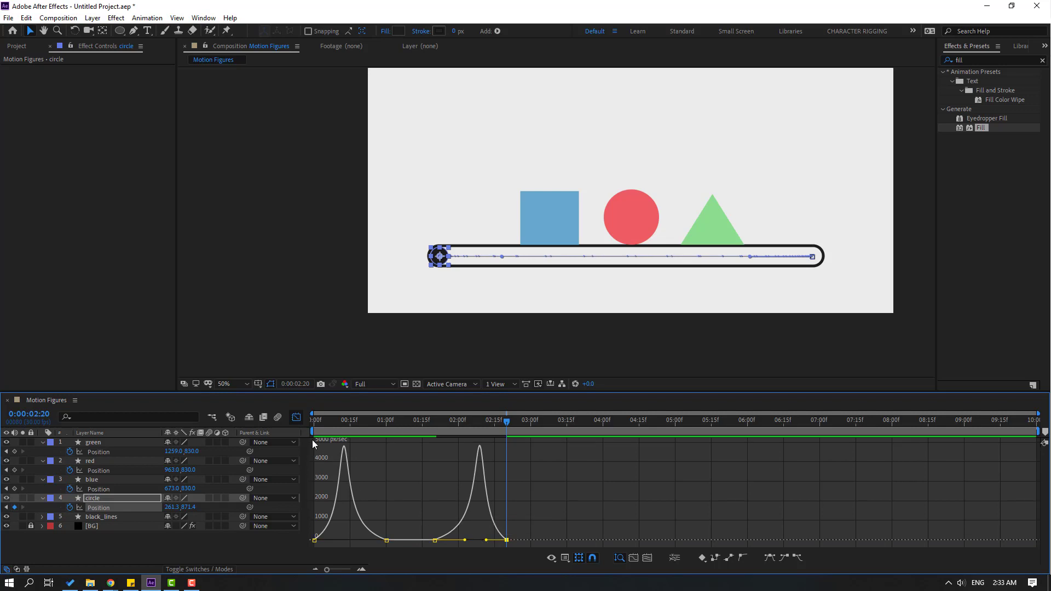
pyautogui.moveTo(326, 432); pyautogui.dragTo(414, 432)
pyautogui.press('space')
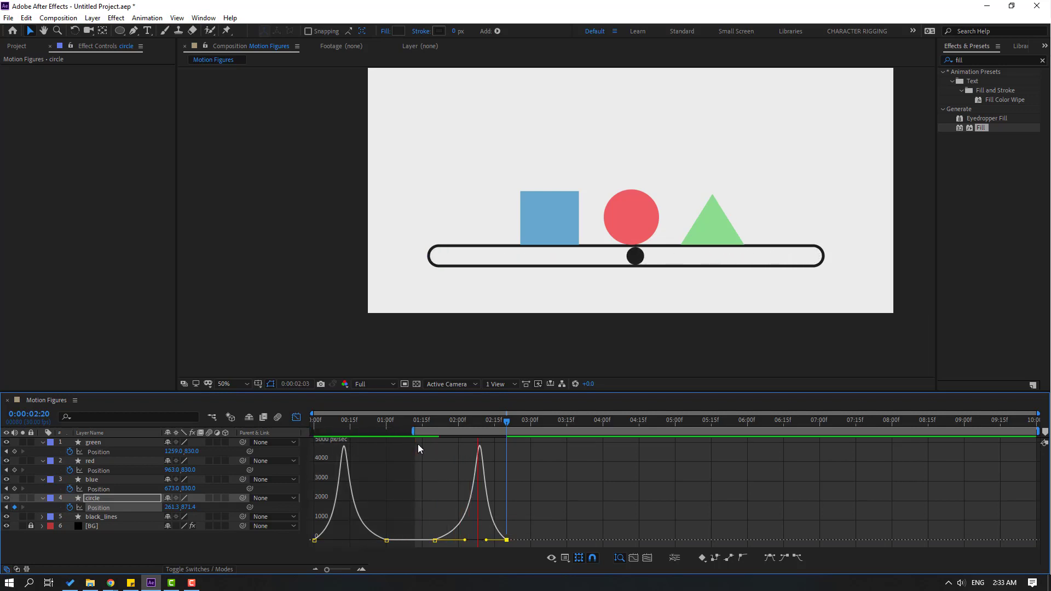
pyautogui.hotkey('shift', 'F3')
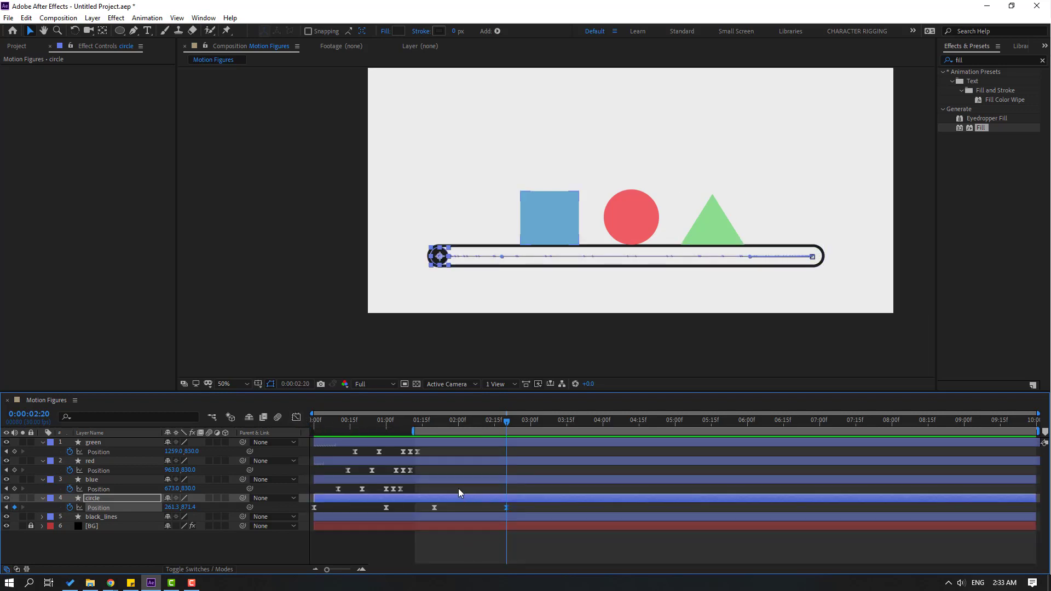
# Duplicate the bounce keyframes for the return slide, starting at about 0:00:02:04 on the green layer and 0:00:02:08 on the red layer.
pyautogui.moveTo(429, 449); pyautogui.dragTo(334, 460)
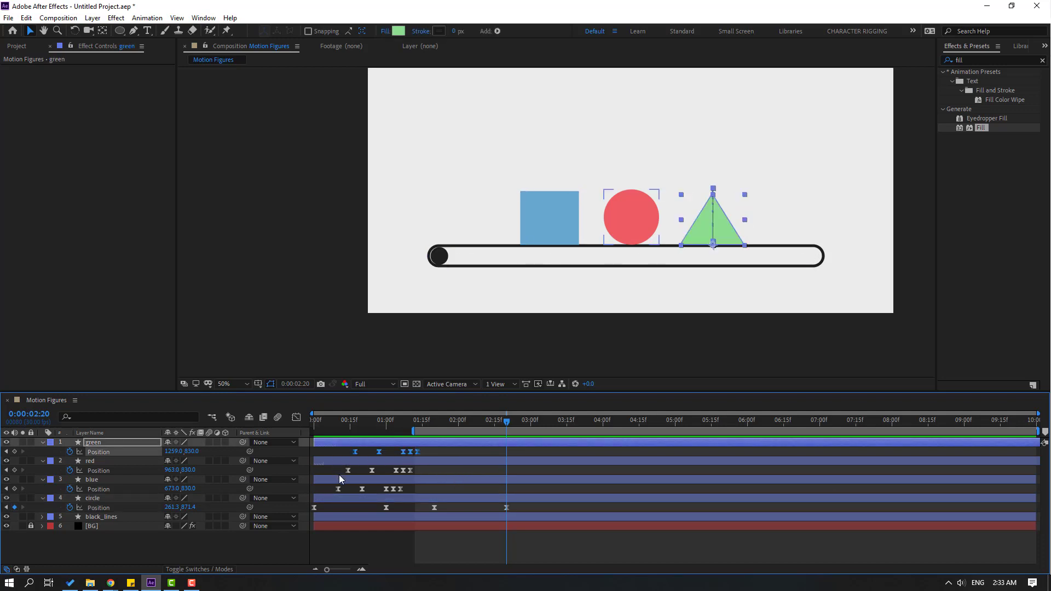
pyautogui.moveTo(516, 421); pyautogui.dragTo(478, 426)
pyautogui.hotkey('ctrl', 'v')
pyautogui.moveTo(422, 475); pyautogui.dragTo(334, 469)
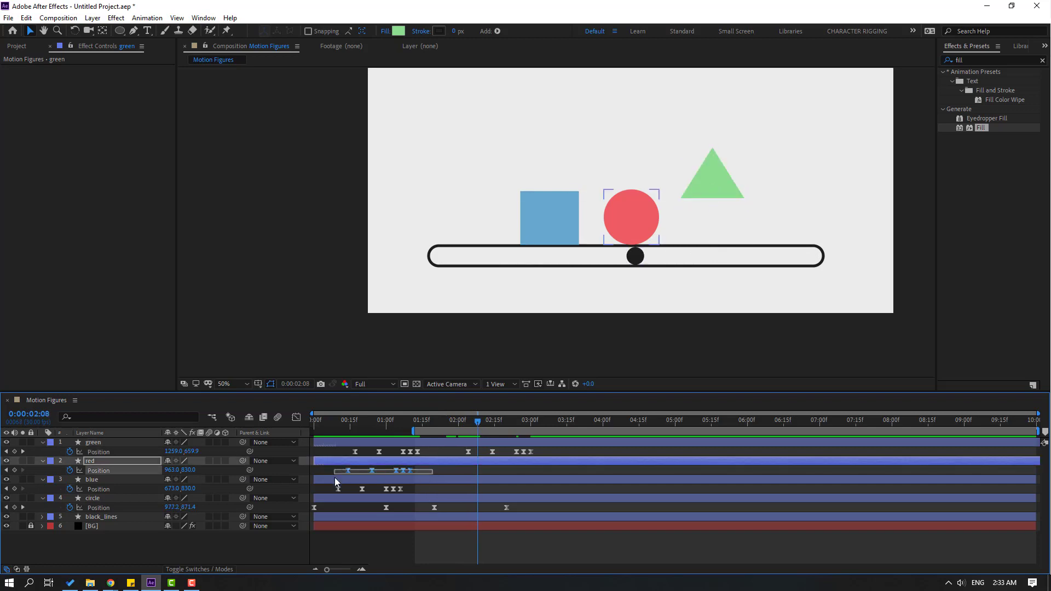
pyautogui.hotkey('ctrl', 'v')
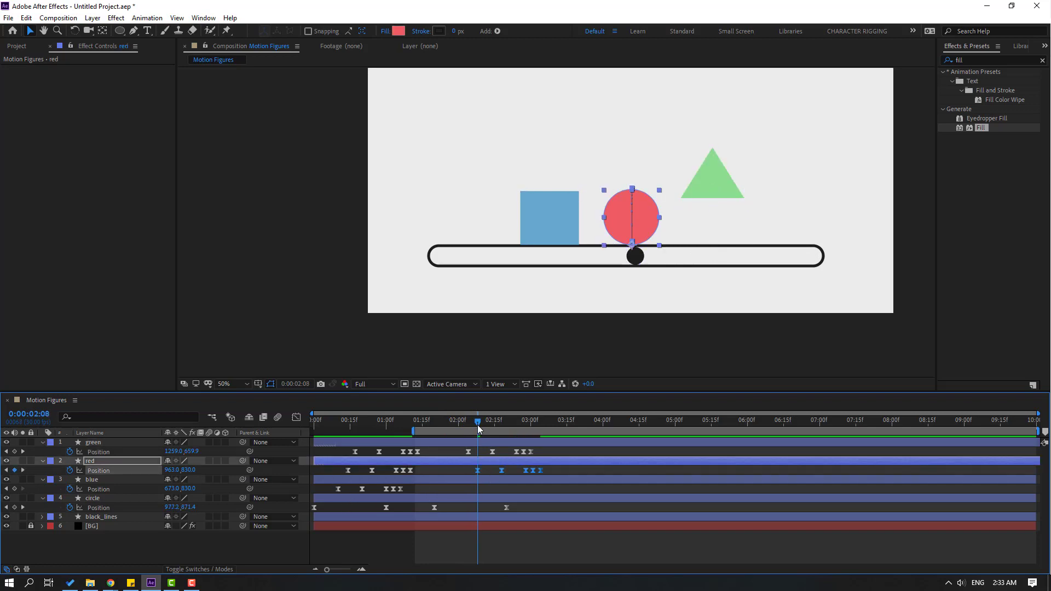
# Copy the blue layer's bounce keyframes and paste them starting at 0:00:02:10.
pyautogui.moveTo(479, 426)
pyautogui.mouseDown()
pyautogui.moveTo(448, 425)
pyautogui.moveTo(483, 427)
pyautogui.mouseUp()
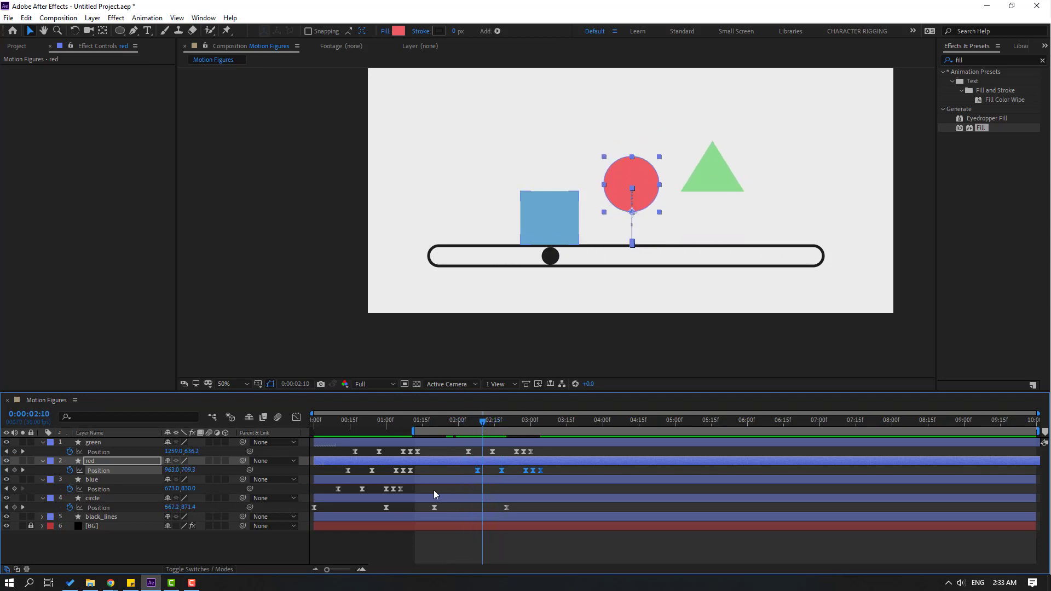
pyautogui.moveTo(423, 491); pyautogui.dragTo(338, 495)
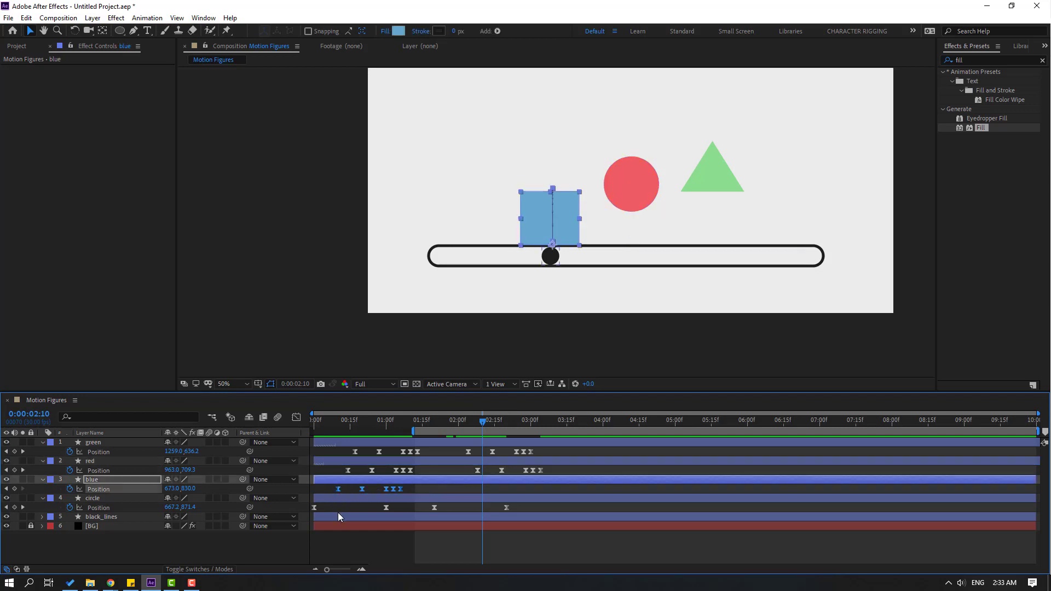
pyautogui.hotkey('ctrl', 'c')
pyautogui.hotkey('ctrl', 'v')
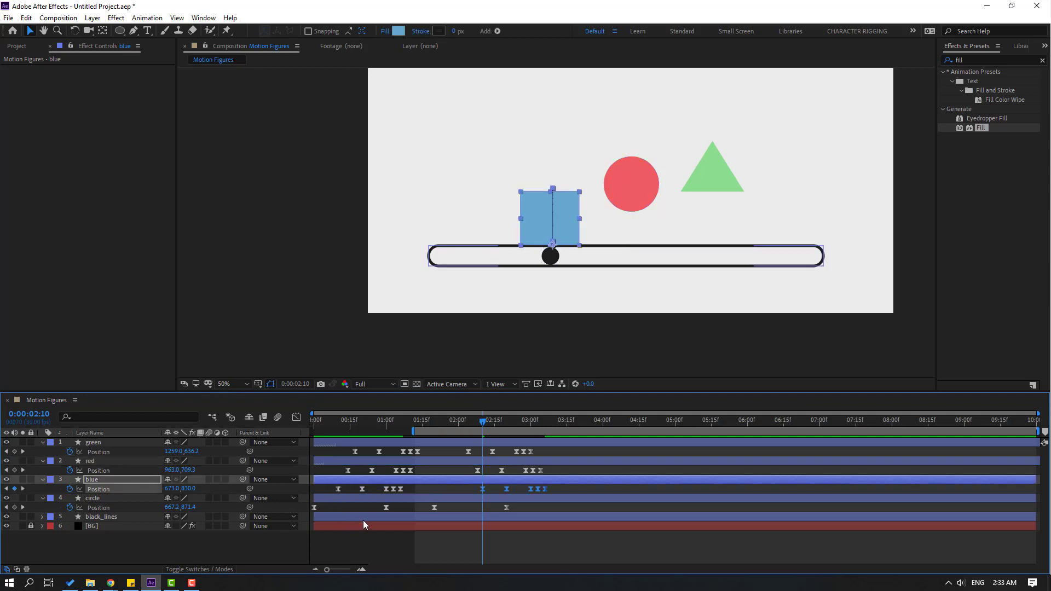
# Set the work area to run from 0:00:00:00 to 0:00:03:14, and preview the whole animation.
pyautogui.moveTo(483, 422); pyautogui.dragTo(564, 431)
pyautogui.press('n')
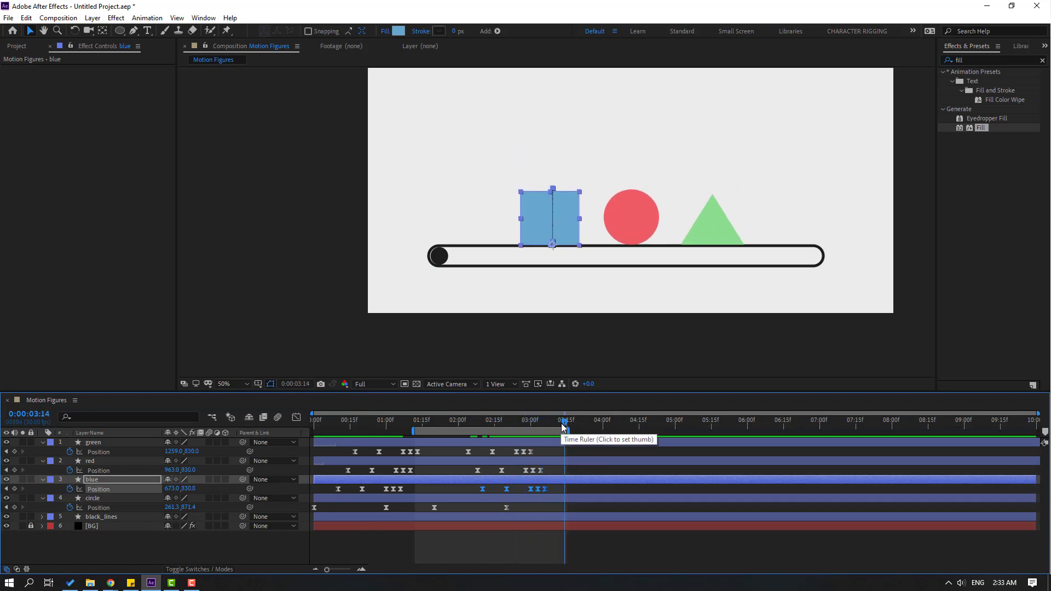
pyautogui.moveTo(410, 431); pyautogui.dragTo(312, 431)
pyautogui.click(614, 553)
pyautogui.press('space')
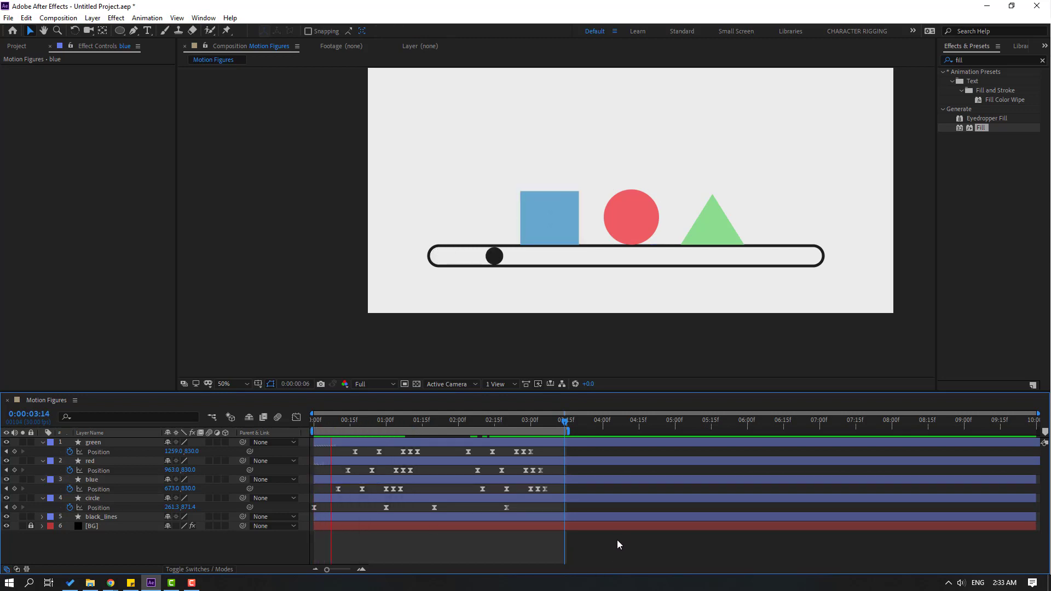